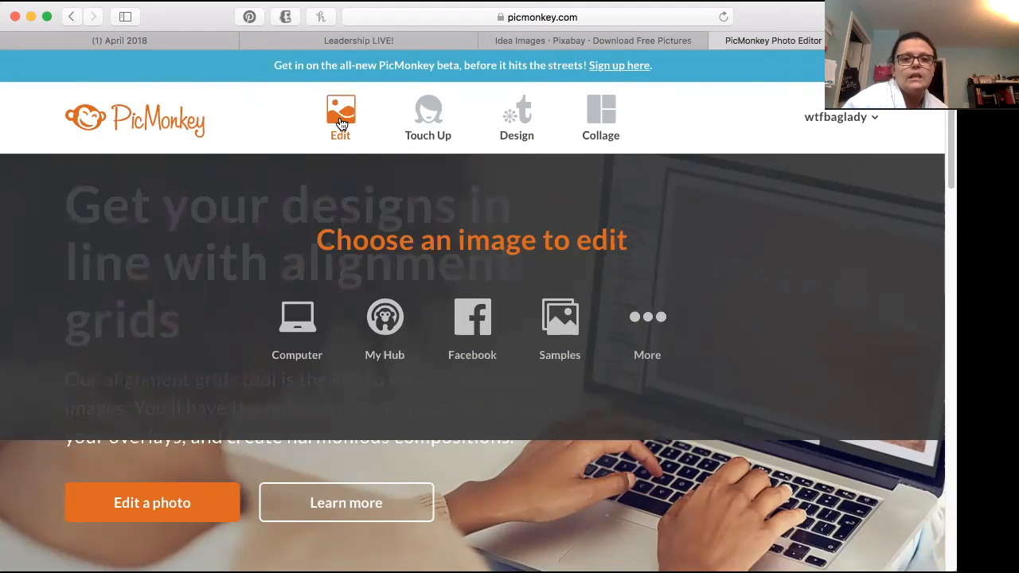
Step: Start editing an image from the computer and open the April 2018 folder in Dropbox
click(340, 120)
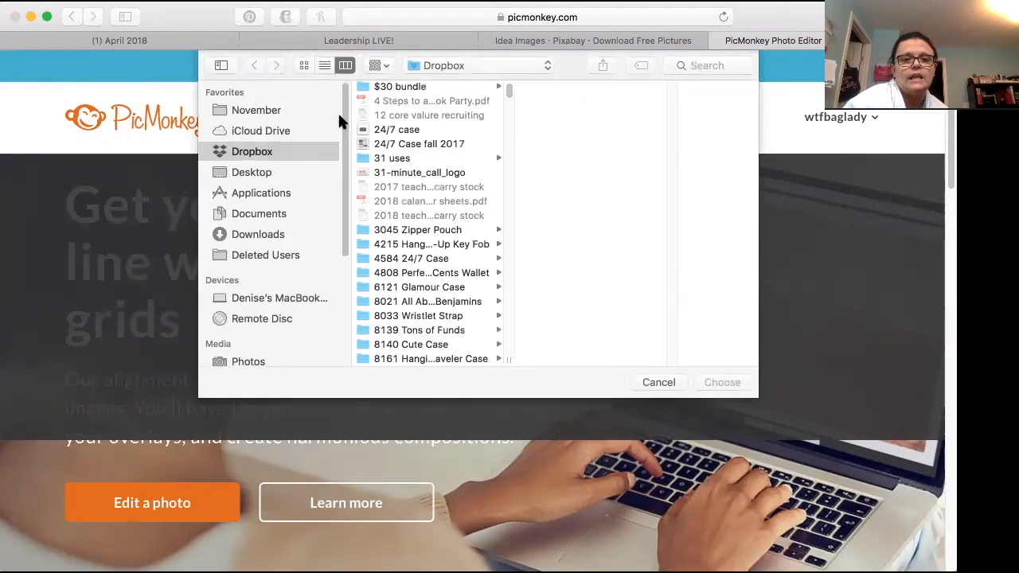
scroll(390, 293, down, 20)
scroll(392, 285, down, 20)
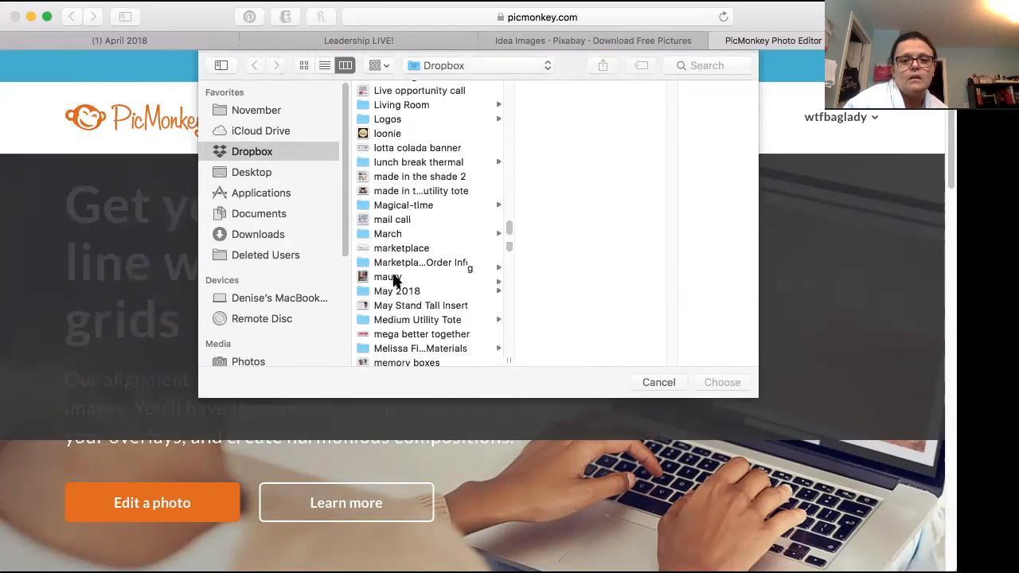
scroll(392, 280, up, 15)
scroll(396, 280, up, 20)
scroll(393, 280, up, 20)
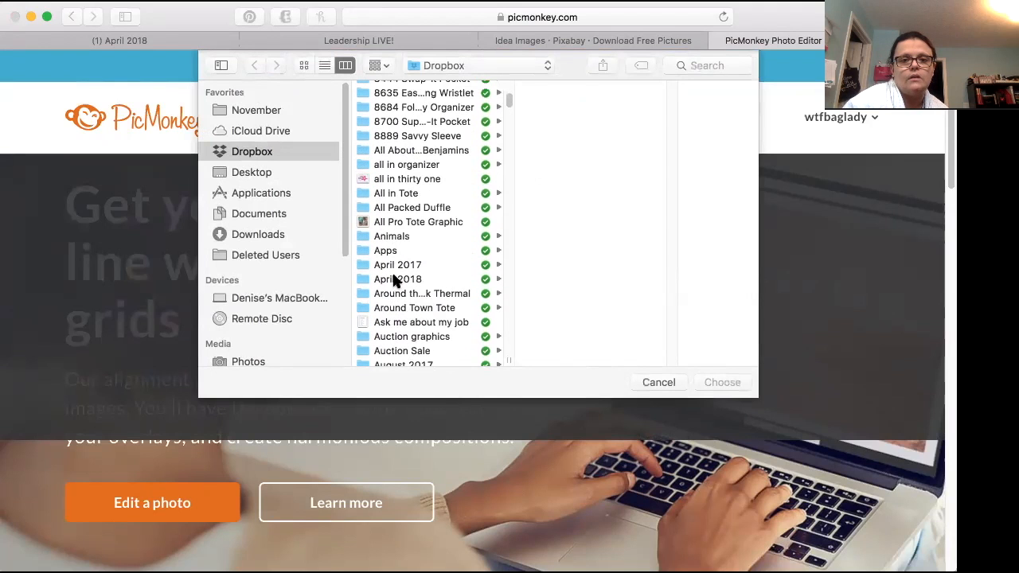
click(396, 276)
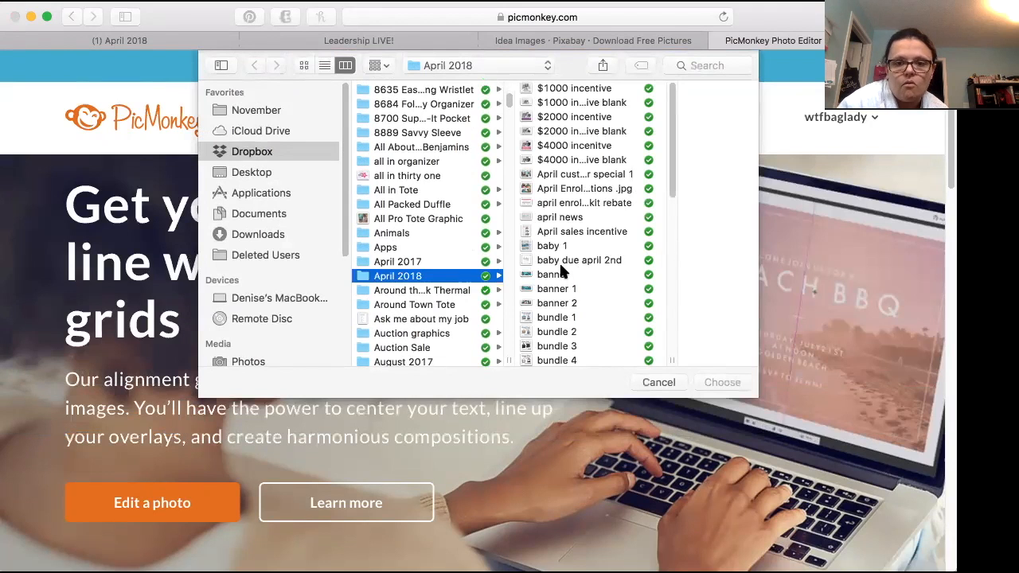
Step: Open the image "summer essentials kit 1" from the April 2018 folder for editing
scroll(560, 270, down, 3)
scroll(560, 269, down, 5)
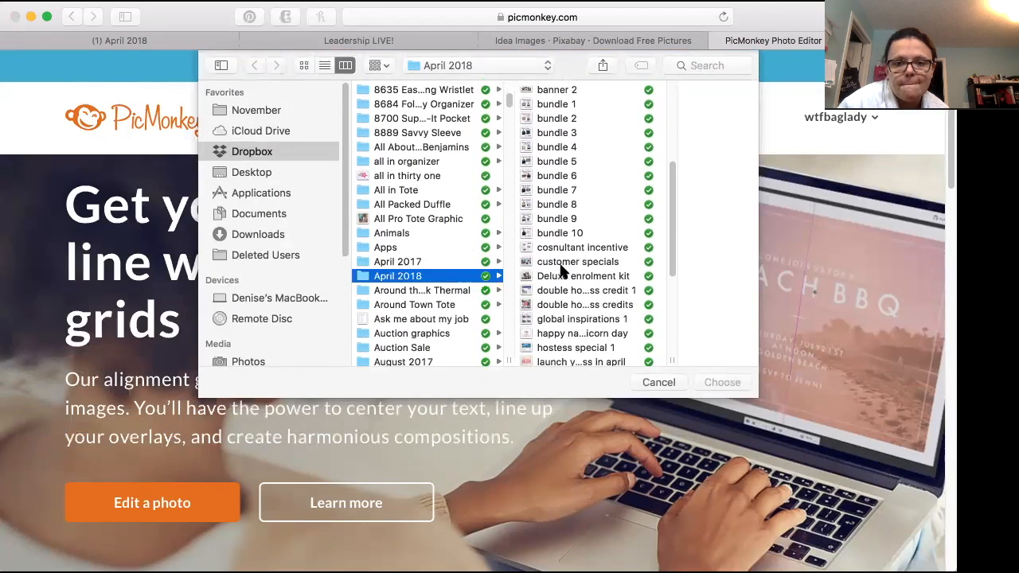
scroll(562, 273, down, 1)
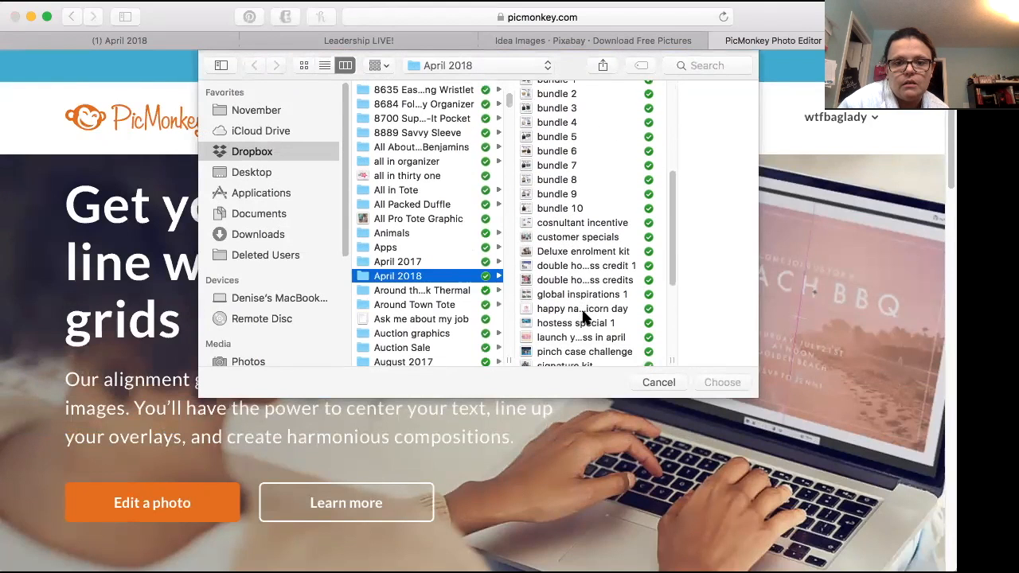
scroll(584, 313, down, 5)
click(589, 265)
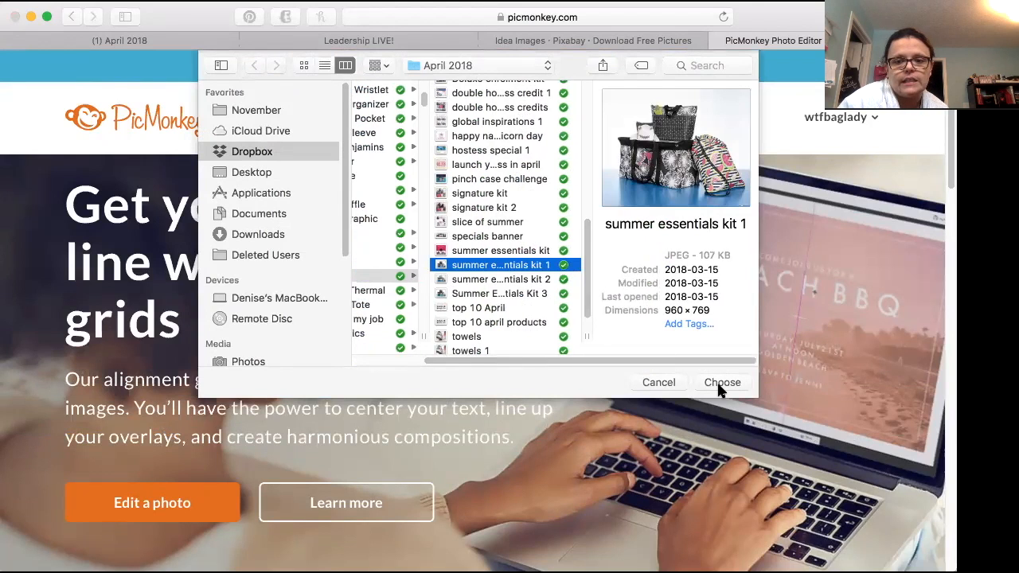
click(722, 383)
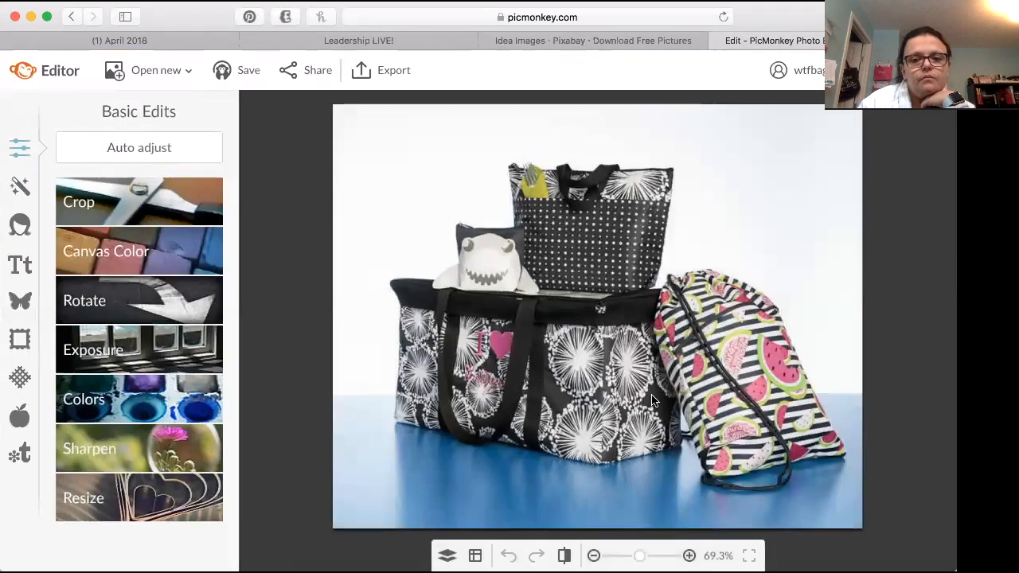
Step: Add a text box in the Poetsen One font and place it in the upper-left corner of the photo
click(16, 265)
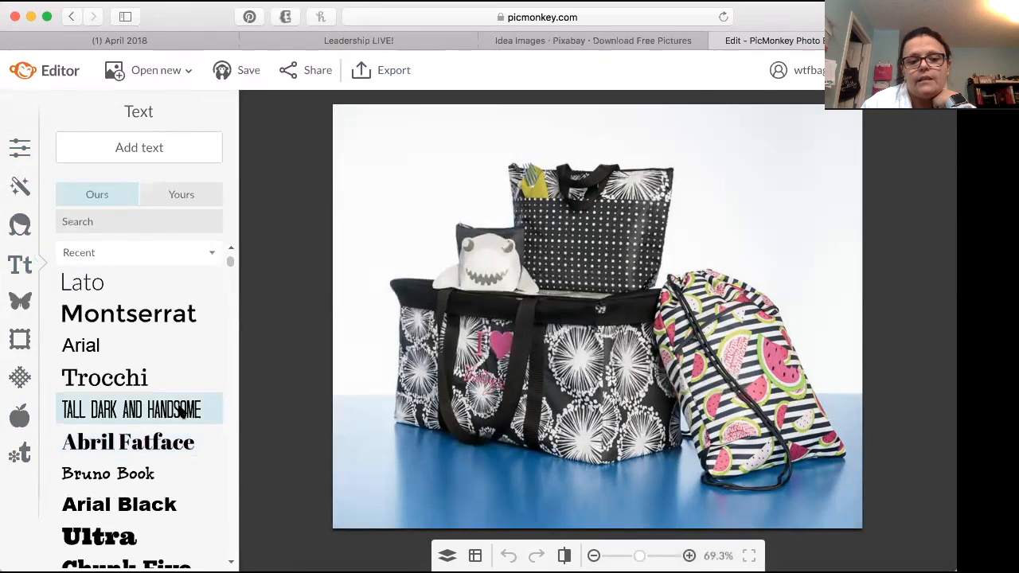
drag(232, 262, 229, 301)
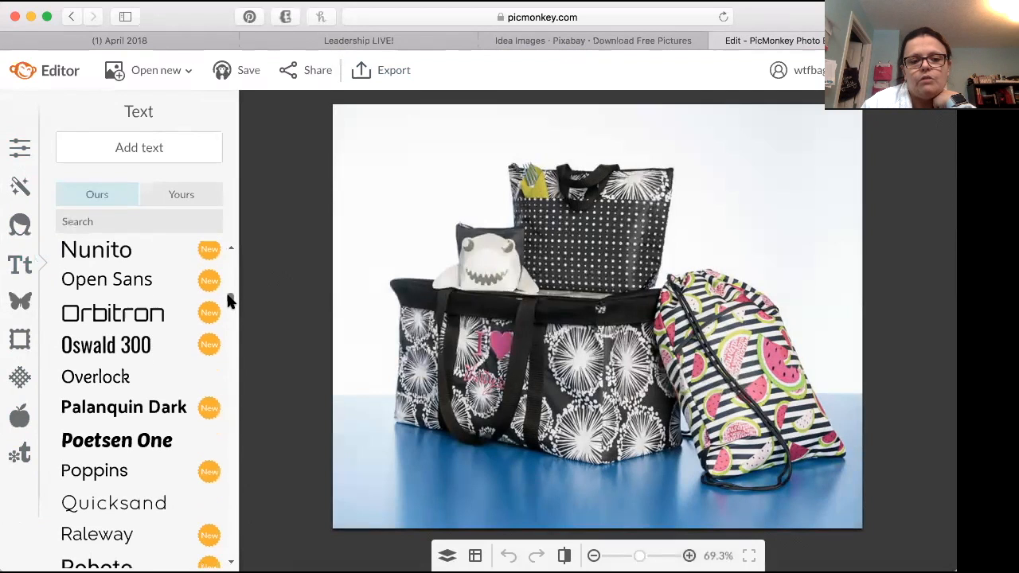
click(117, 444)
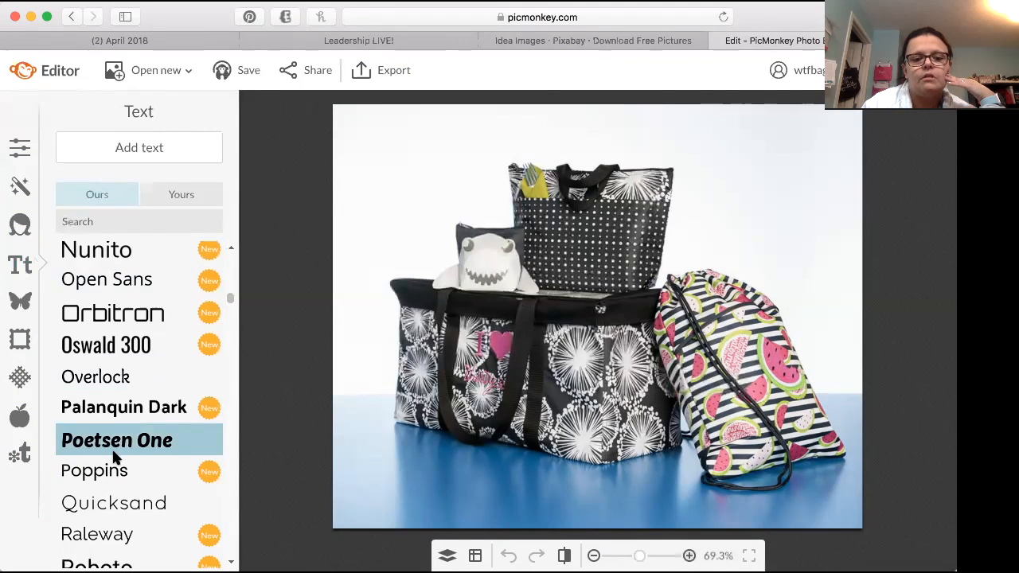
click(163, 147)
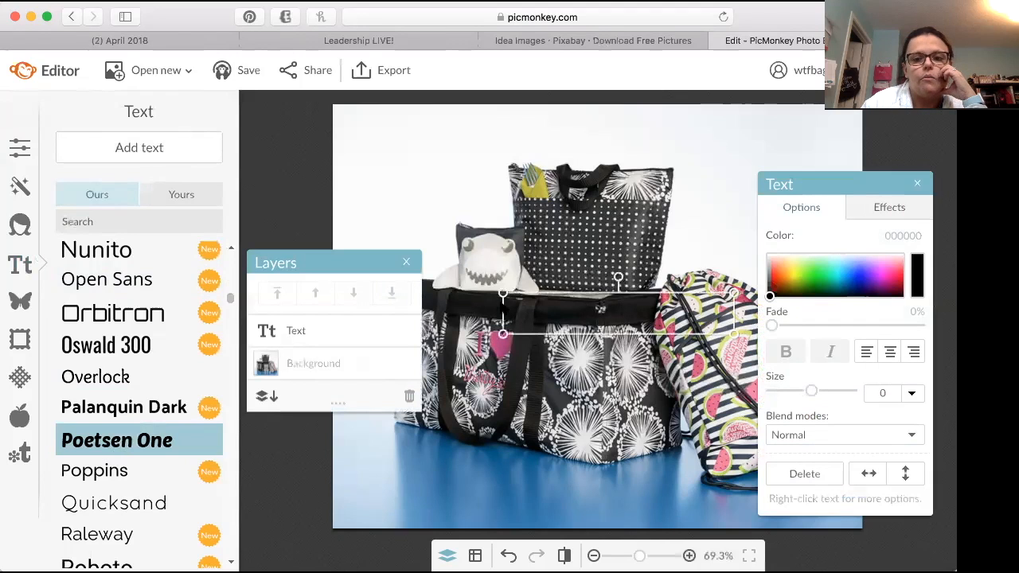
drag(561, 310, 398, 141)
click(410, 141)
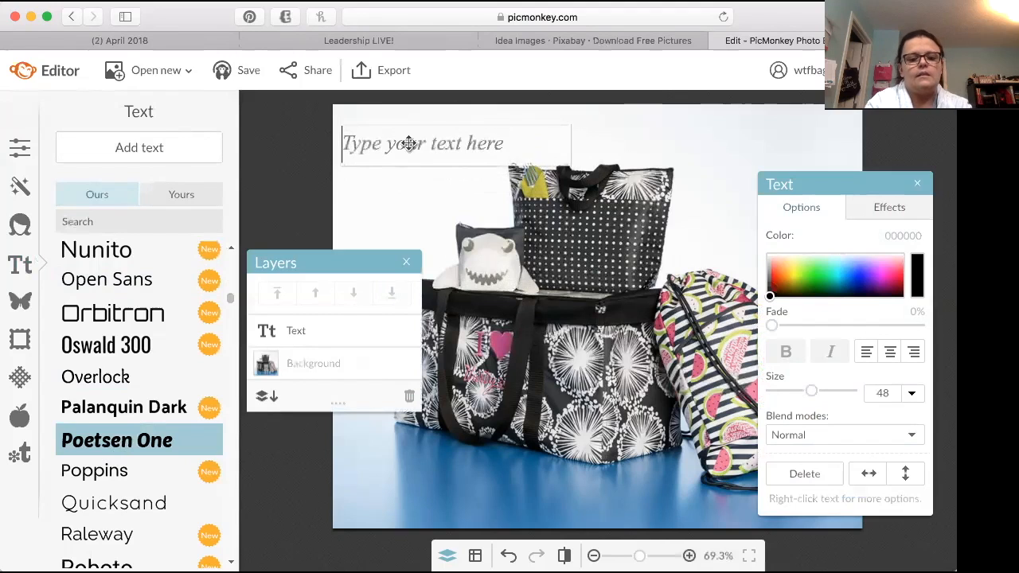
Step: Enter "Summer Essentials Kit" in the text box and widen the box so the heading fits on one line
text(Summer )
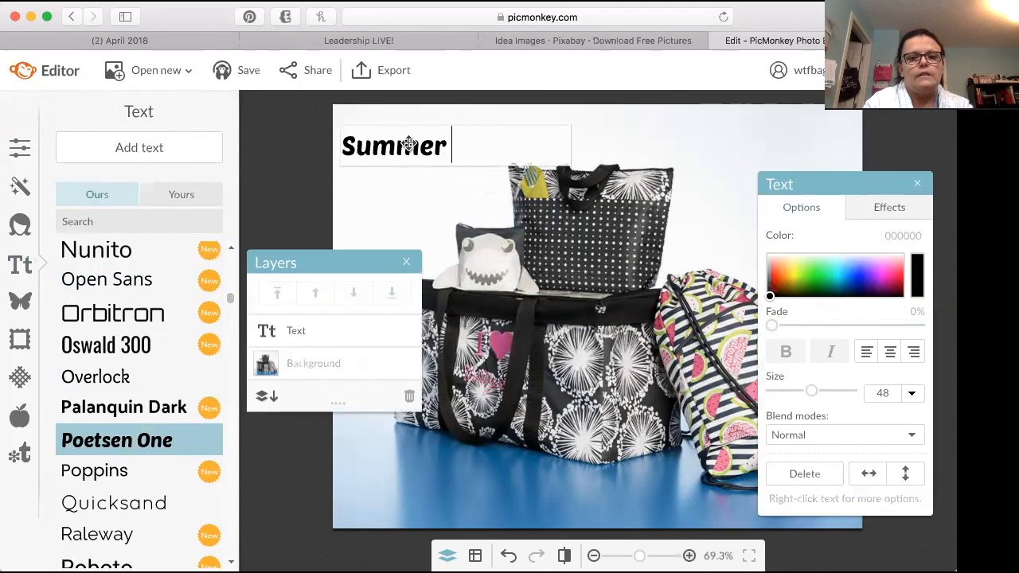
text(Essentials )
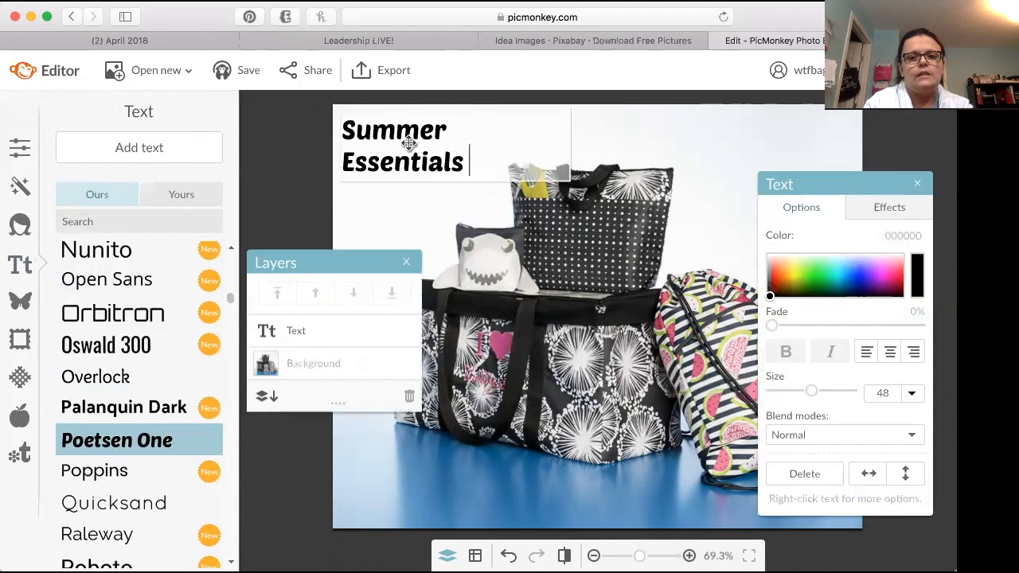
text(Kit P)
key(BackSpace)
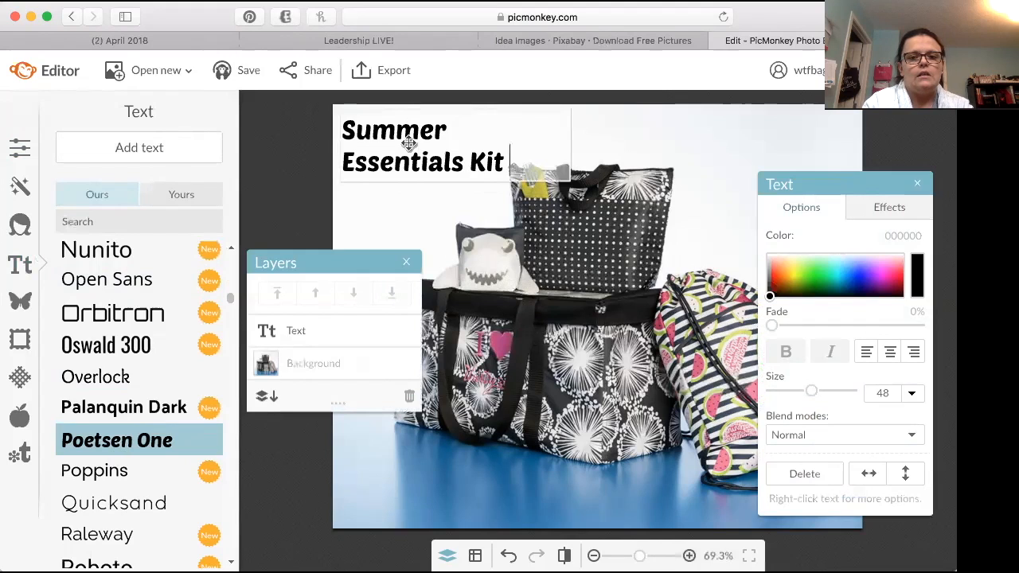
click(578, 141)
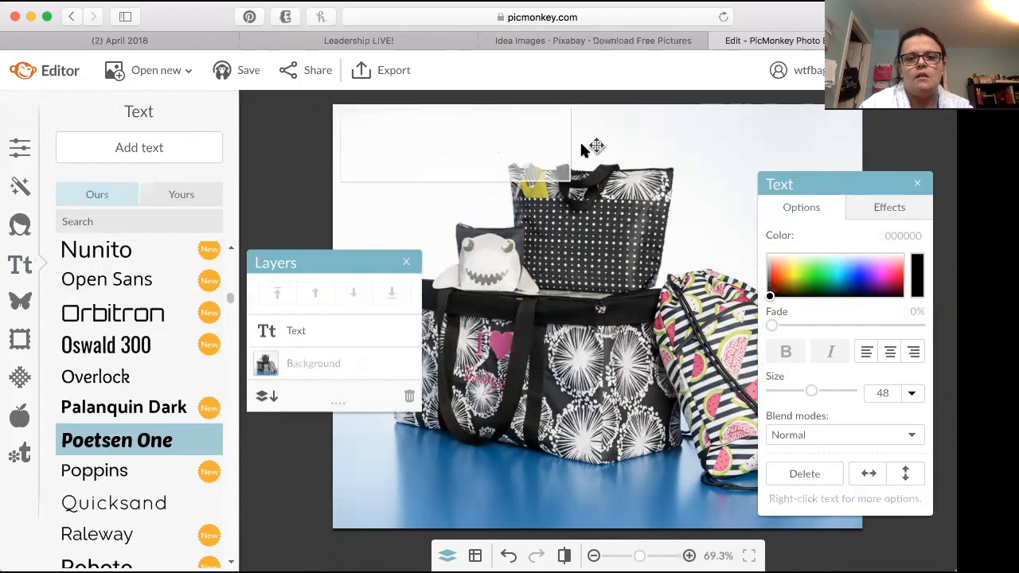
drag(570, 144, 663, 132)
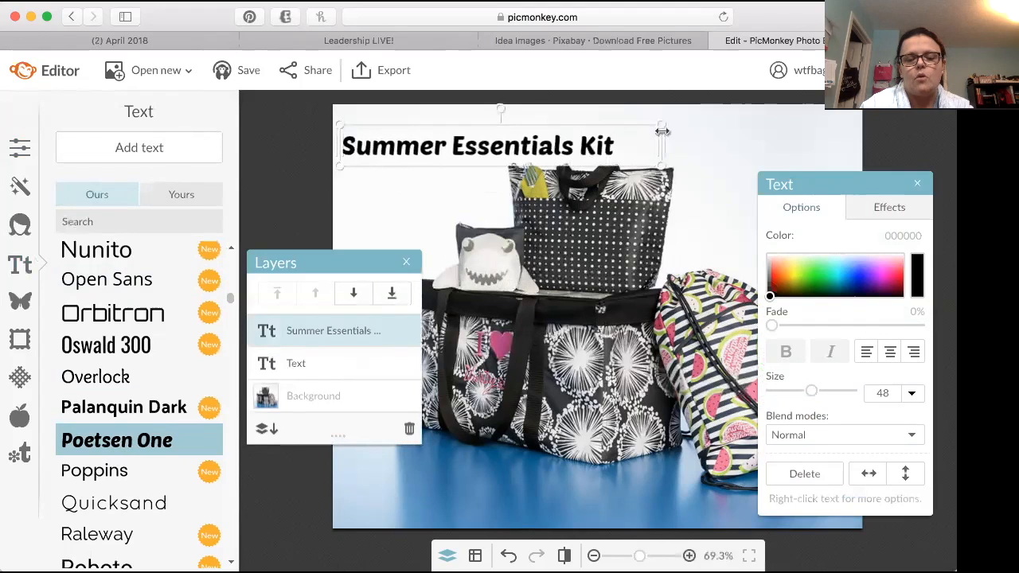
Step: Center-align the heading and adjust its box above the bags, with the text at size 48
click(890, 353)
drag(478, 136, 551, 129)
mouse_move(411, 157)
mouse_down()
mouse_move(360, 221)
mouse_move(418, 175)
mouse_up()
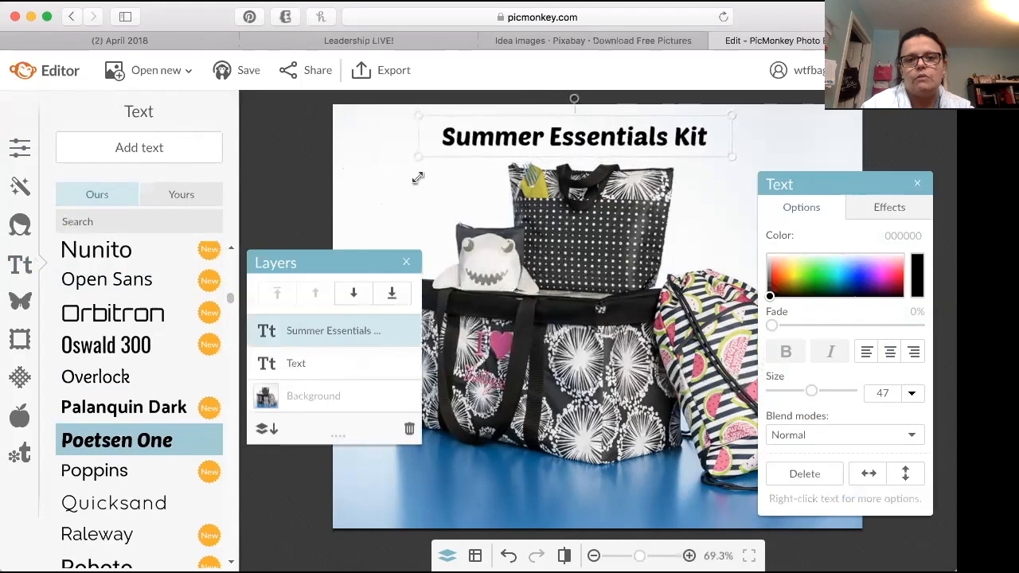
drag(537, 131, 468, 134)
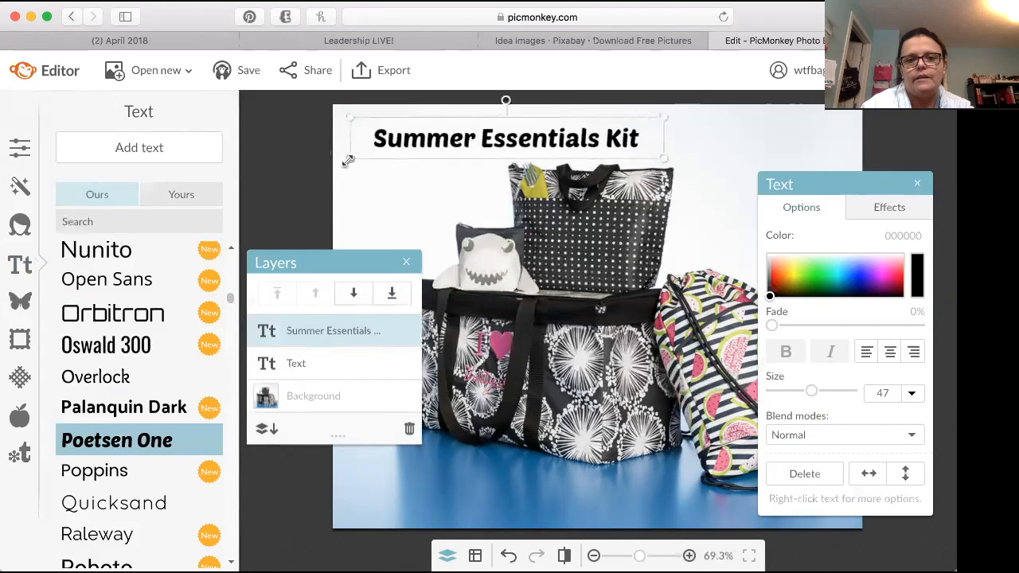
drag(344, 165, 334, 175)
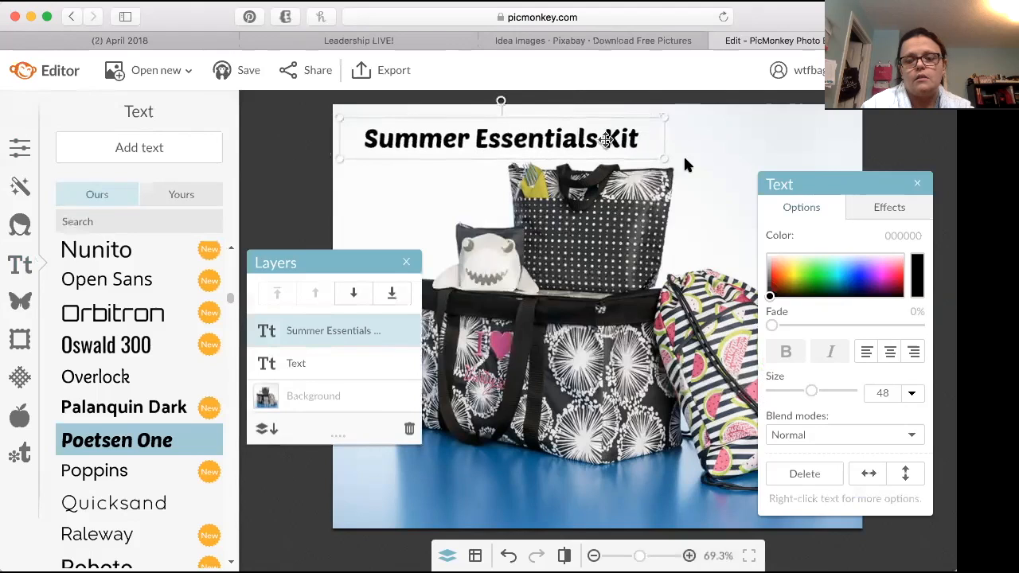
drag(665, 158, 676, 158)
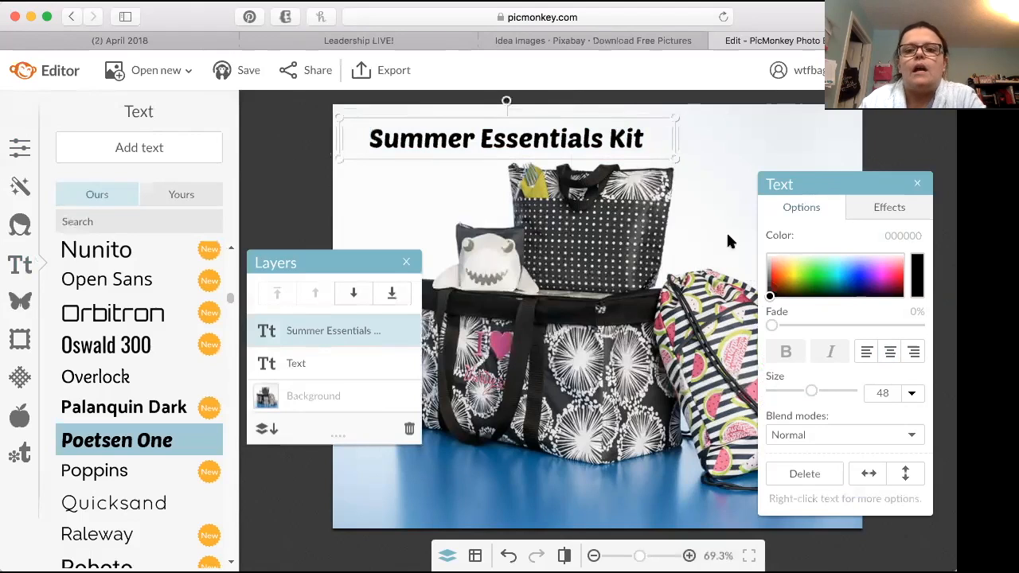
Step: Recolor the whole heading light pink (f191ae) by sampling a color from the watermelon-print bag
double_click(660, 140)
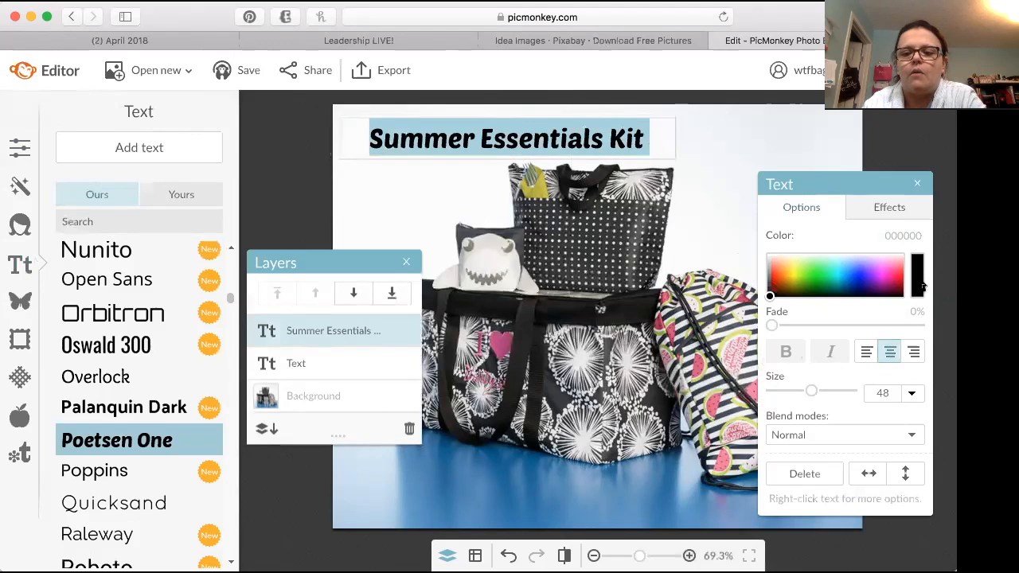
drag(895, 271, 785, 268)
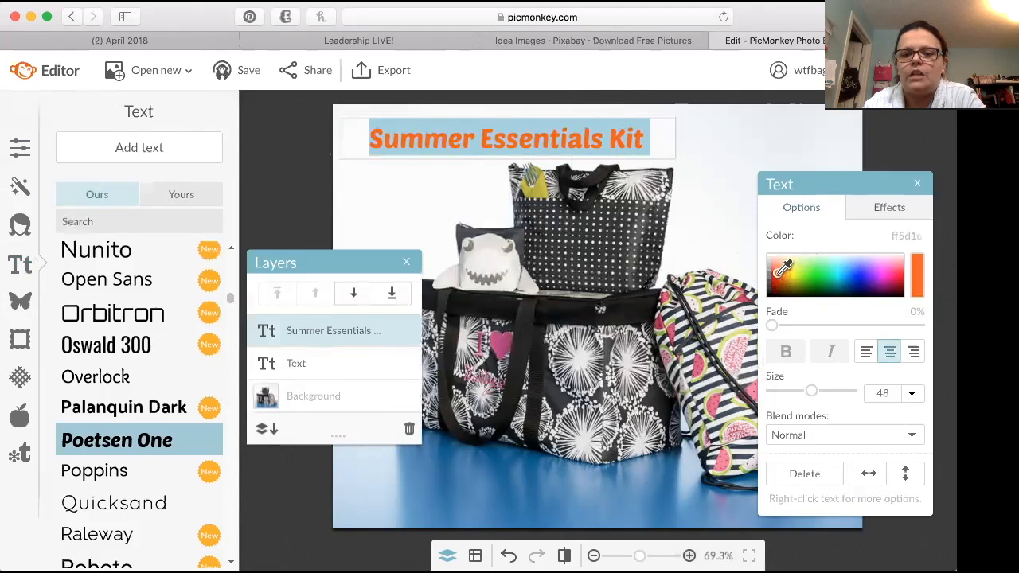
drag(784, 269, 698, 368)
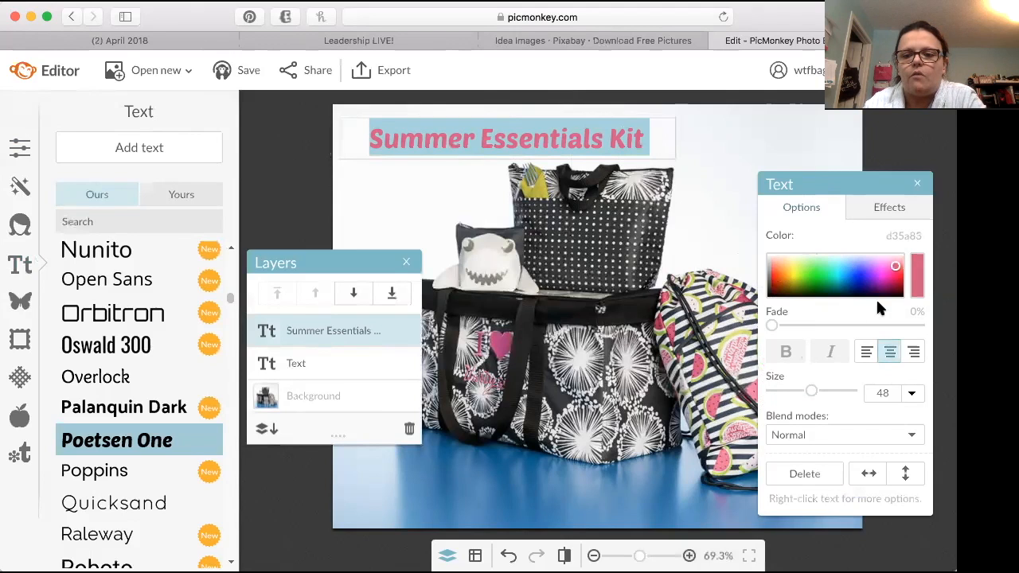
drag(917, 276, 506, 343)
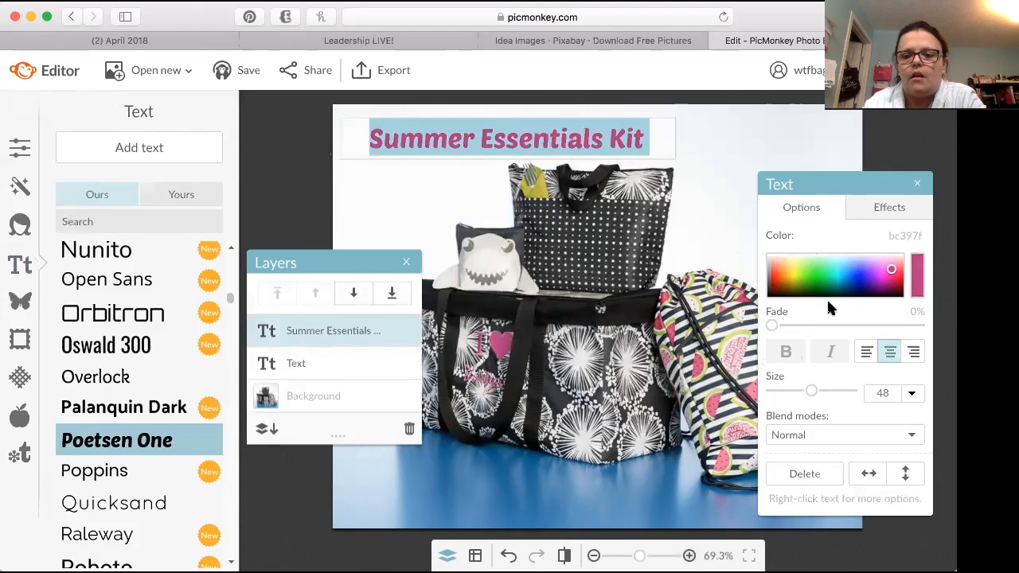
drag(920, 270, 759, 386)
drag(918, 275, 755, 392)
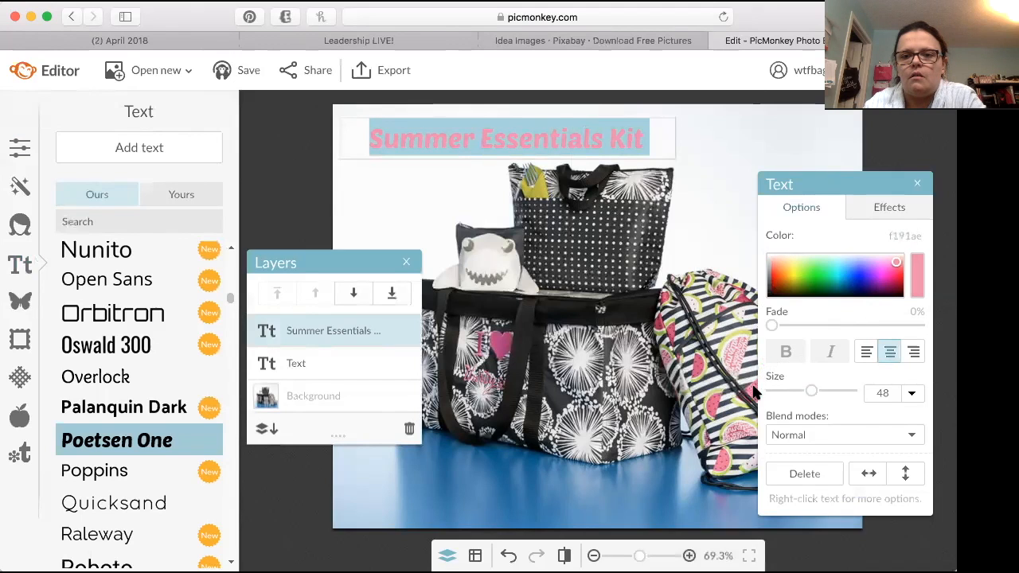
click(682, 210)
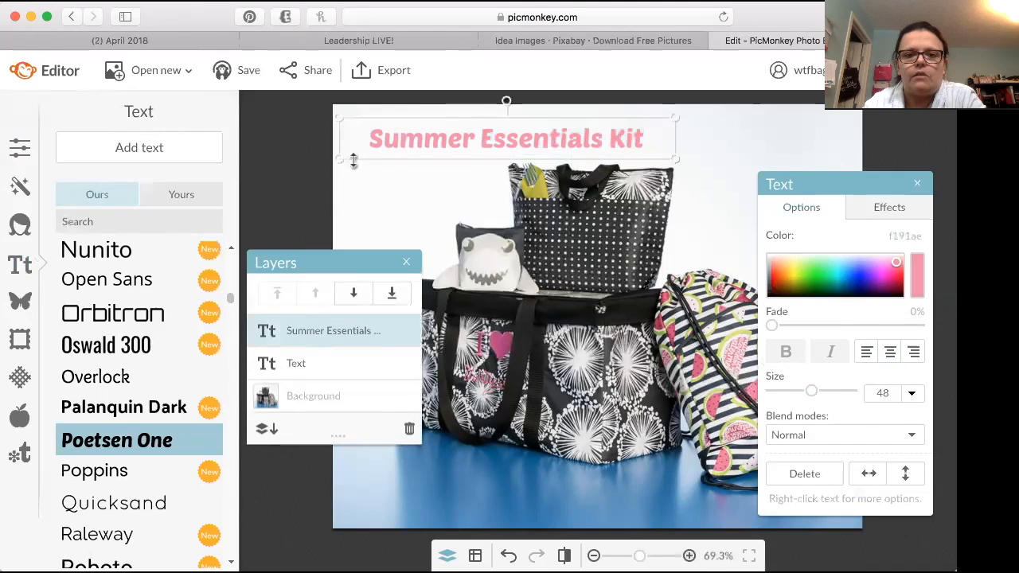
Step: Enlarge the heading to size 64 and reposition it fully inside the photo above the bags
drag(356, 160, 369, 168)
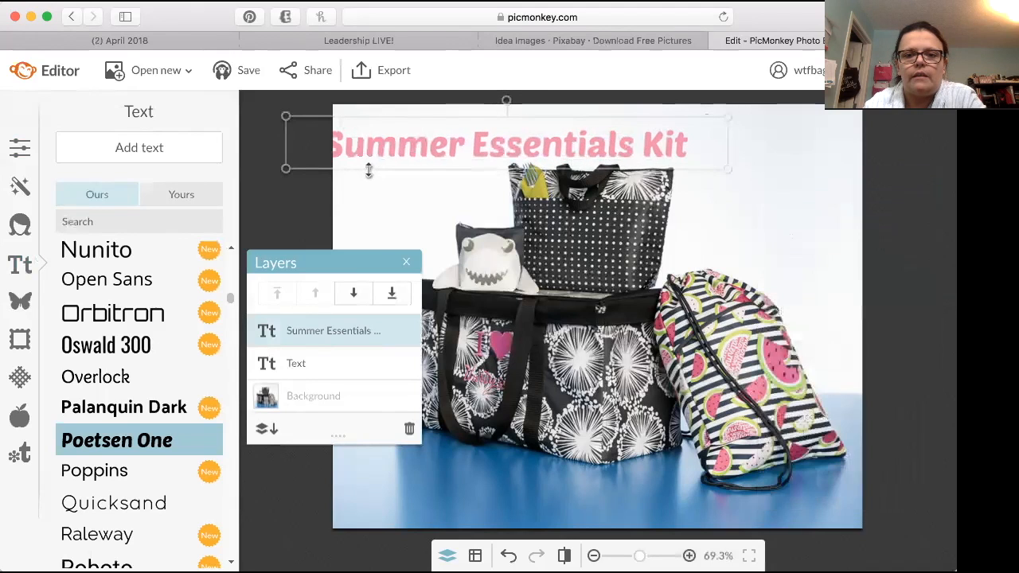
drag(434, 145, 469, 138)
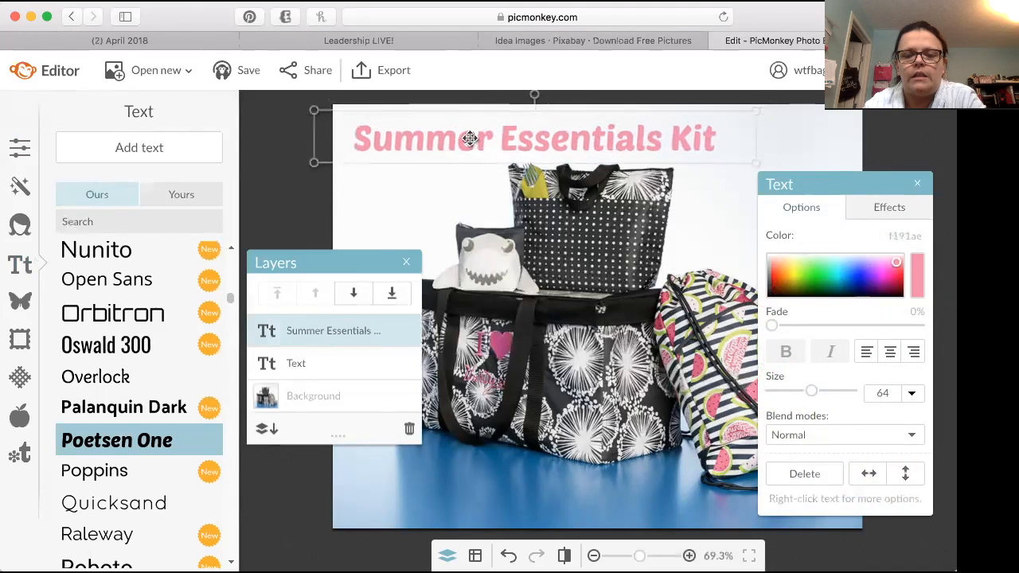
click(793, 153)
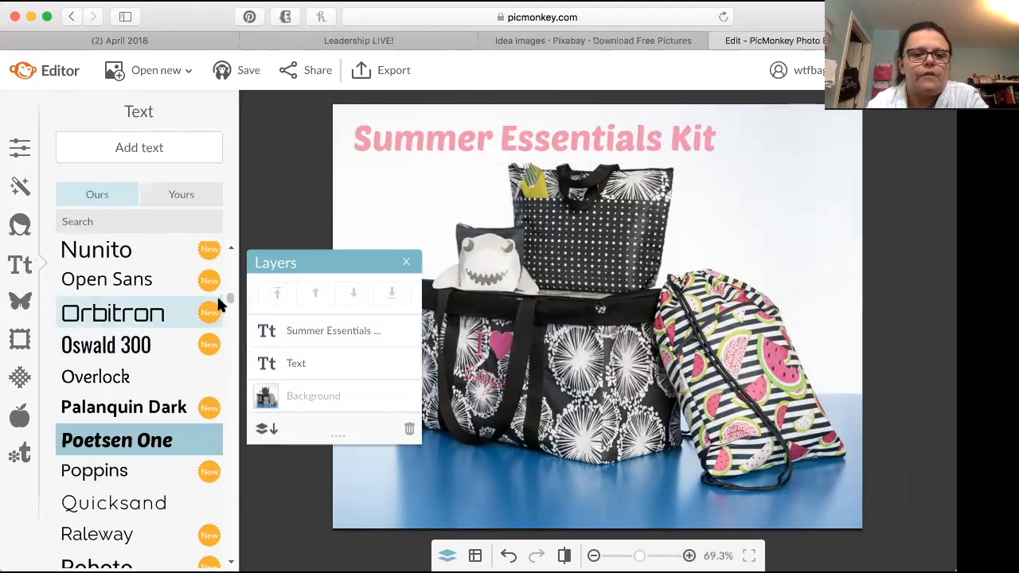
Step: Add a second text box in the Chunk Five font and place it below the heading's right end
scroll(225, 310, down, 5)
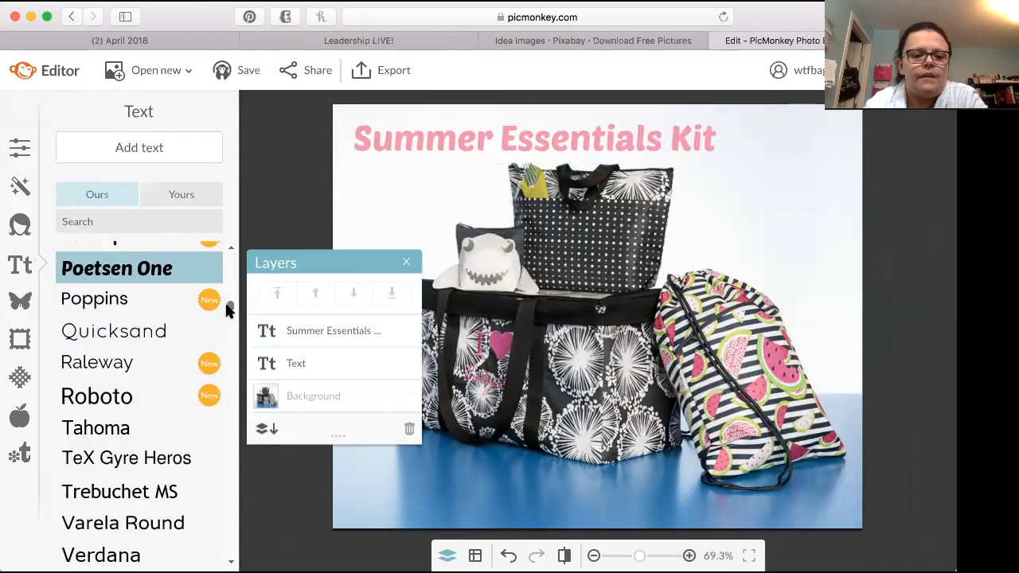
scroll(224, 318, down, 5)
scroll(225, 324, up, 2)
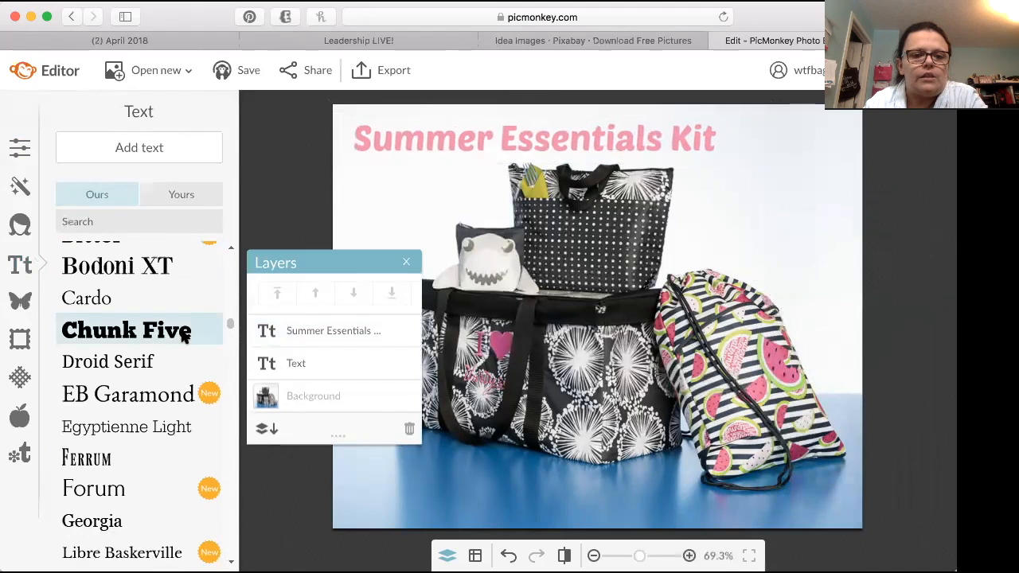
click(173, 151)
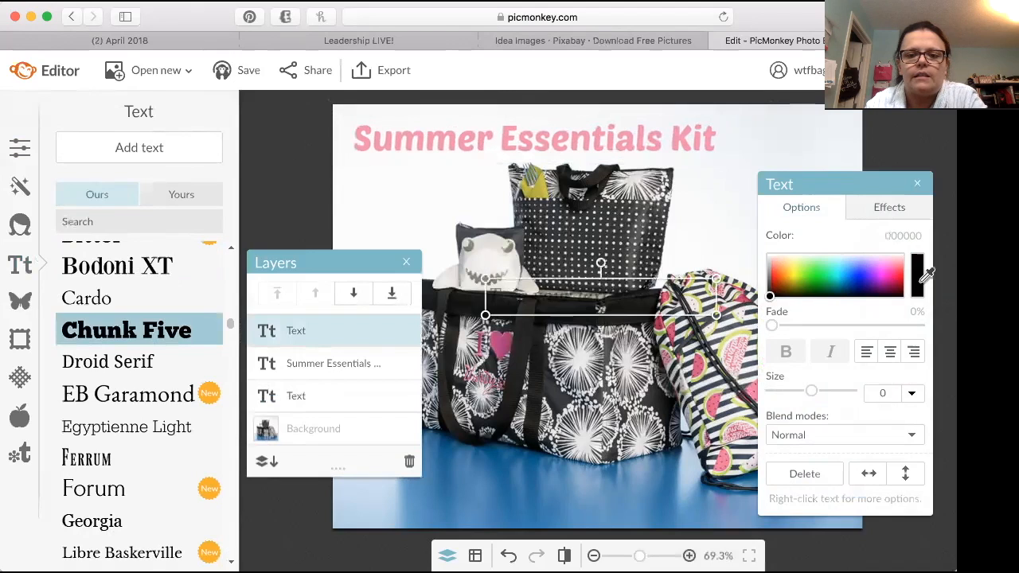
drag(602, 305, 792, 182)
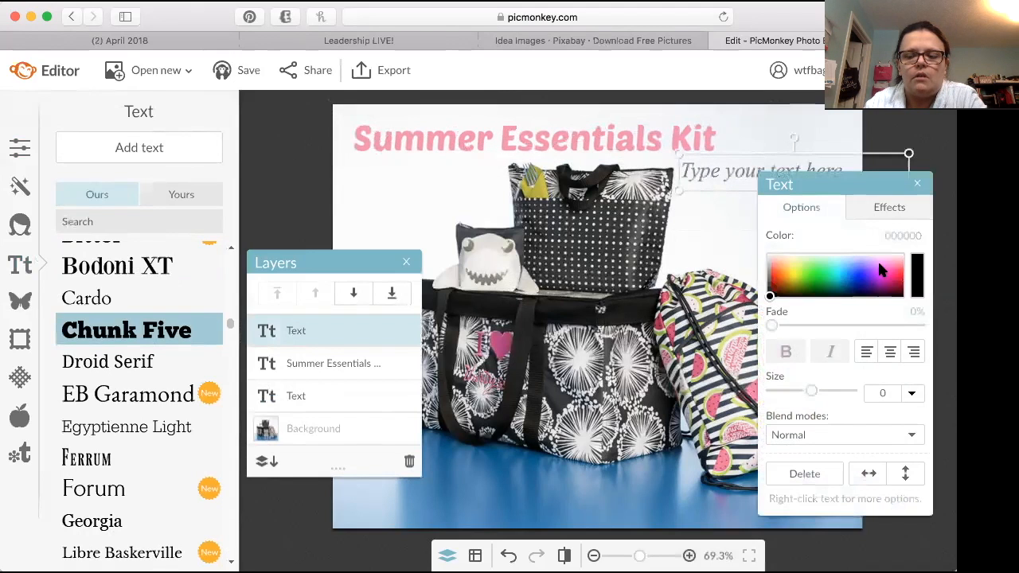
Step: Set the second text box's color to lime green (a6e200)
click(920, 276)
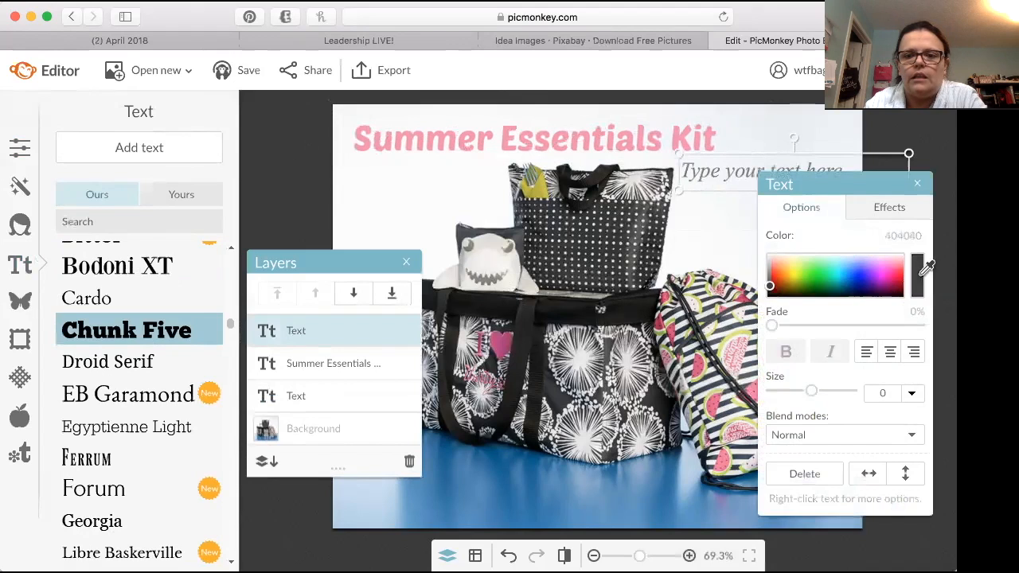
click(798, 291)
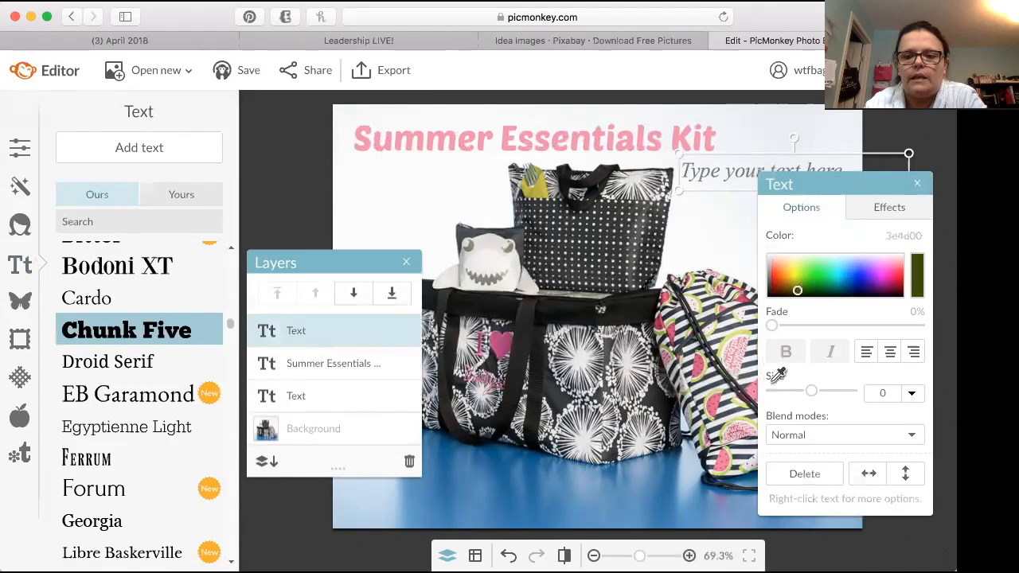
click(745, 325)
drag(791, 260, 801, 283)
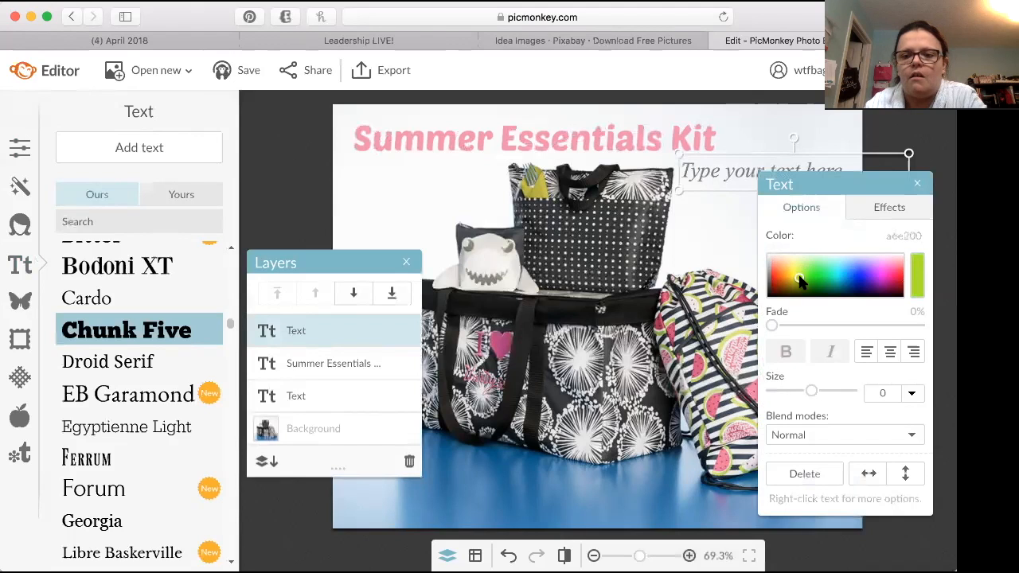
Step: Enter the price $60 as center-aligned text and narrow its box to fit
click(743, 182)
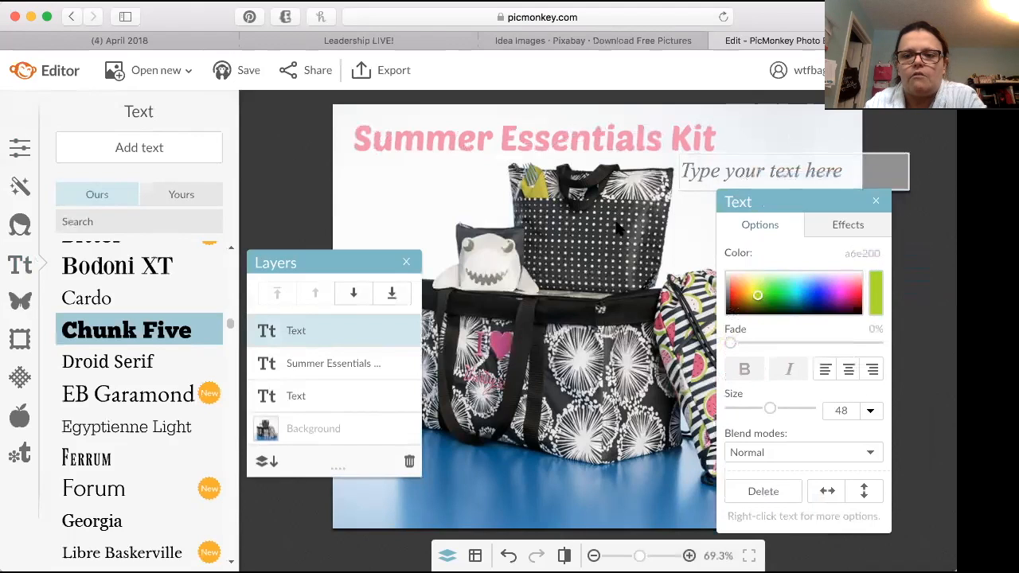
text($60)
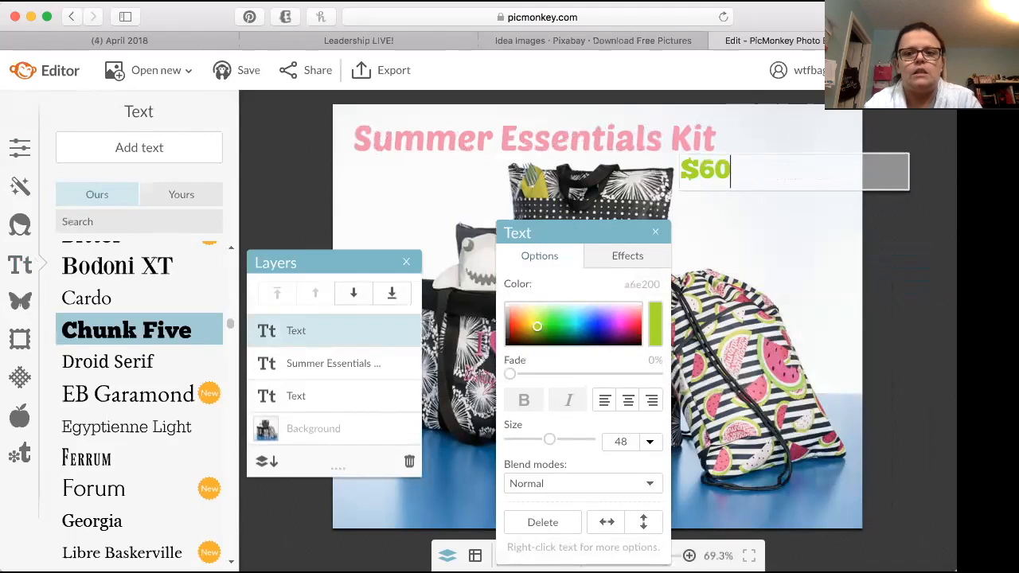
click(629, 406)
drag(901, 174, 754, 189)
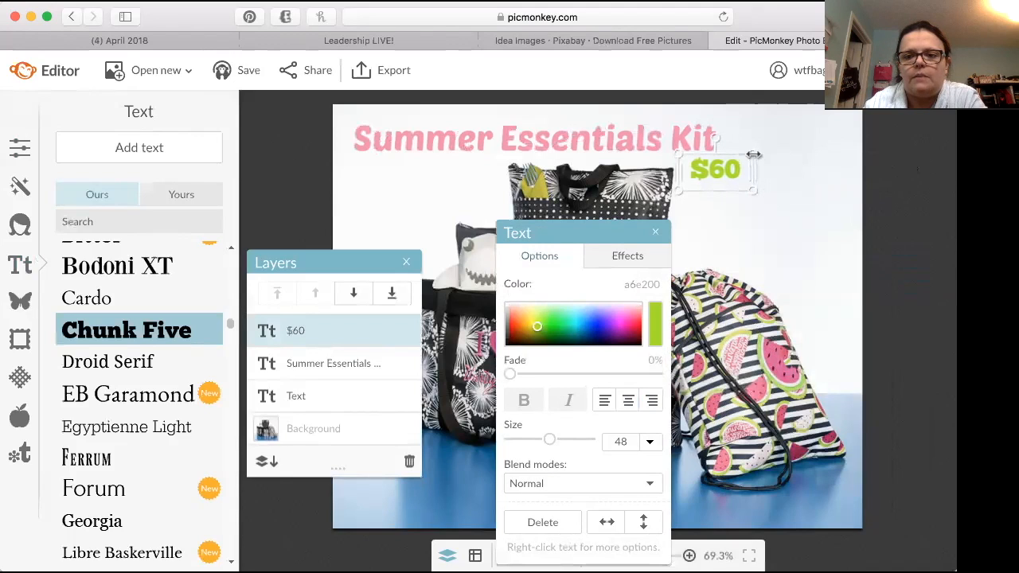
Step: Enlarge the $60 text to size 117 and move it just below the heading's right end
drag(755, 153, 854, 115)
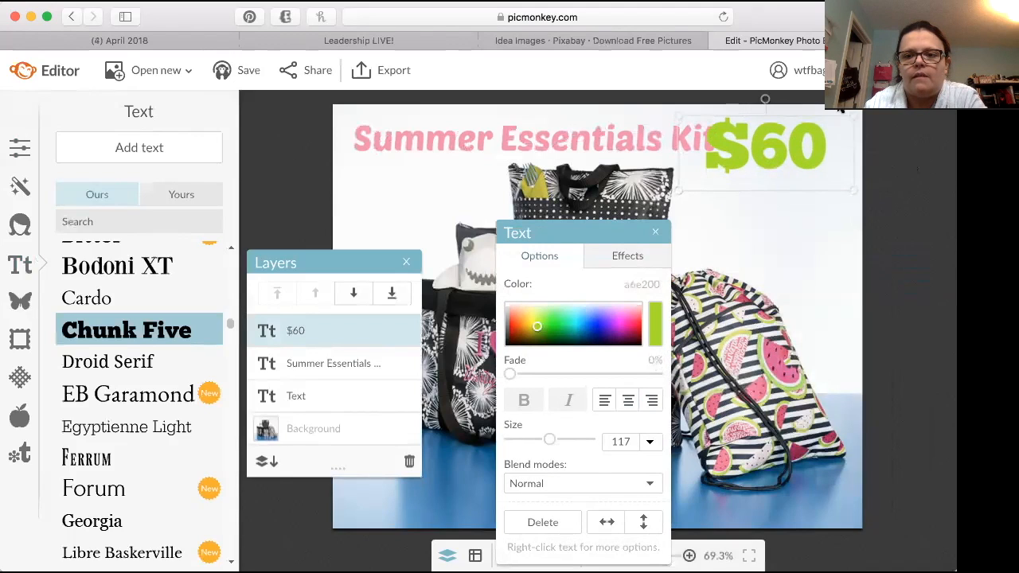
drag(788, 144, 794, 178)
click(814, 257)
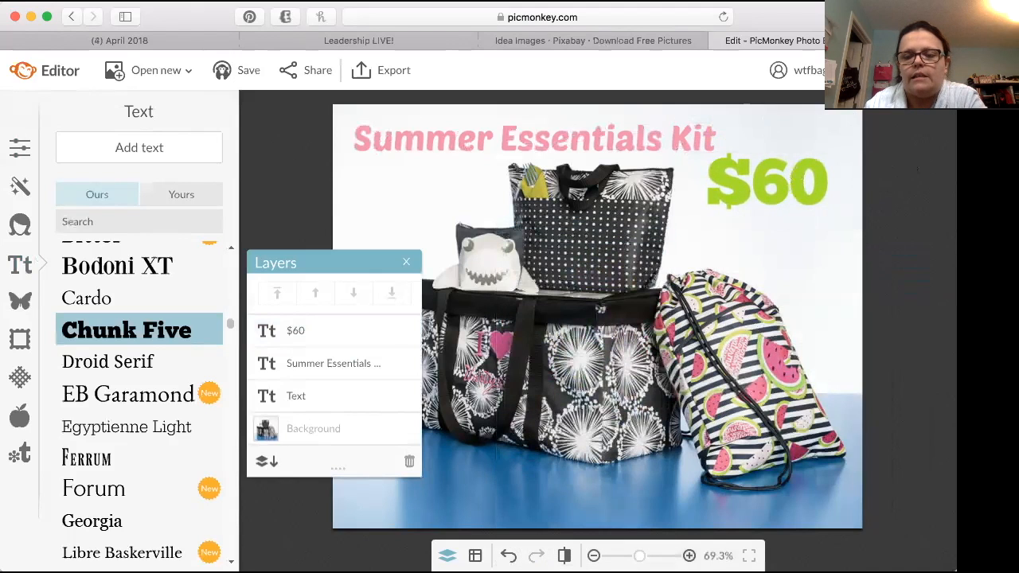
Step: Merge all text layers into the background photo
click(405, 265)
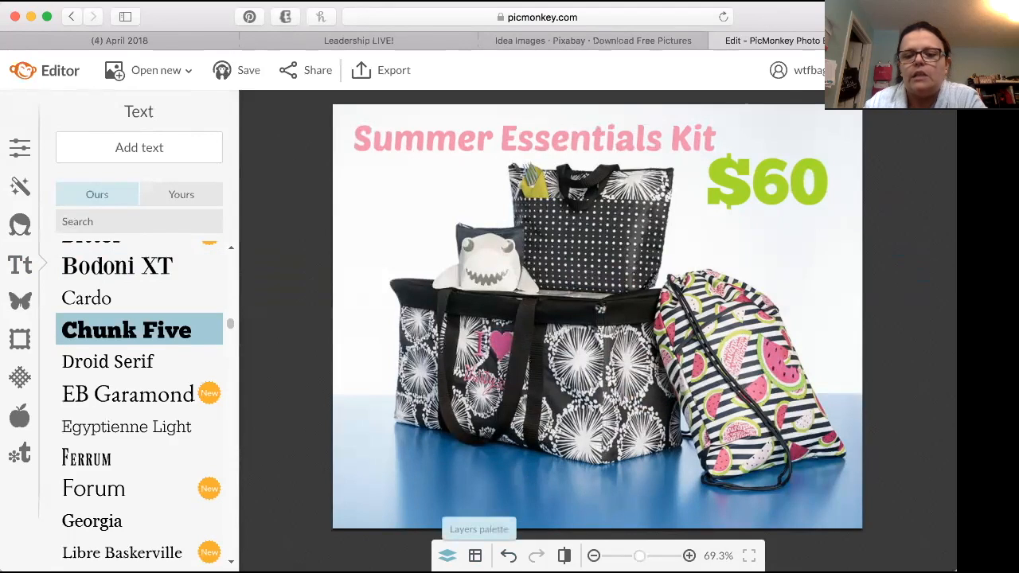
click(447, 555)
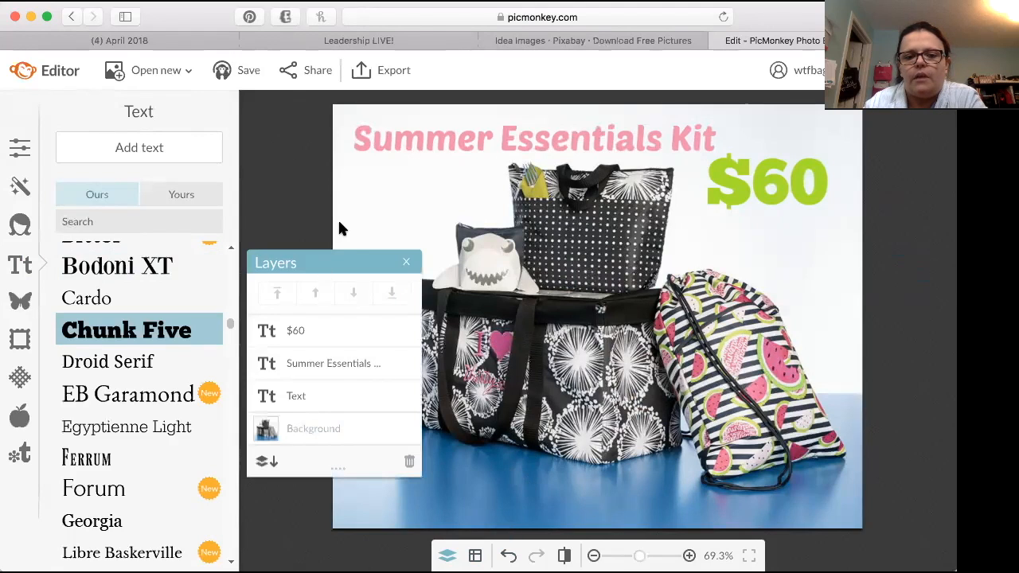
drag(337, 262, 370, 261)
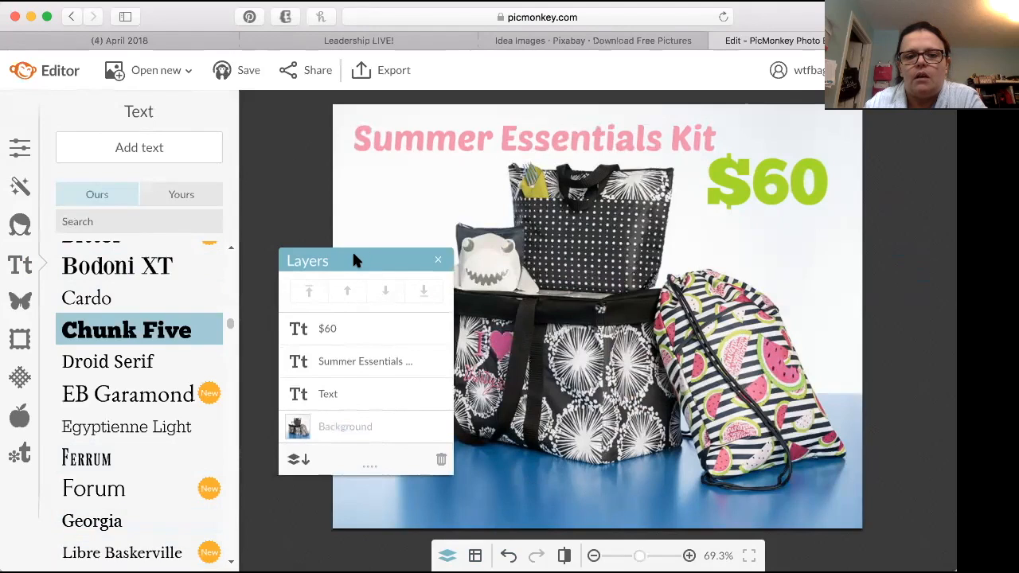
click(297, 462)
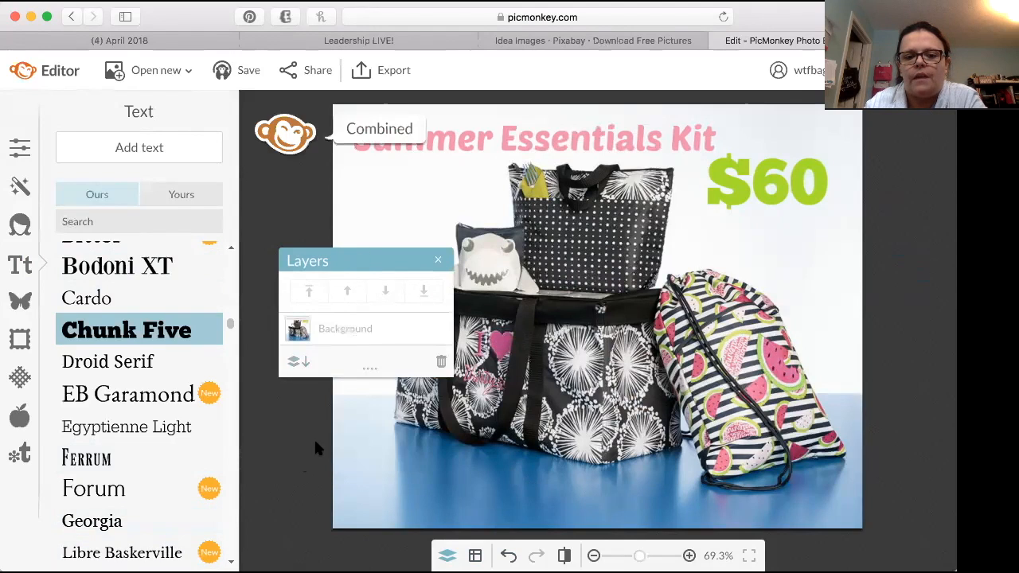
click(438, 259)
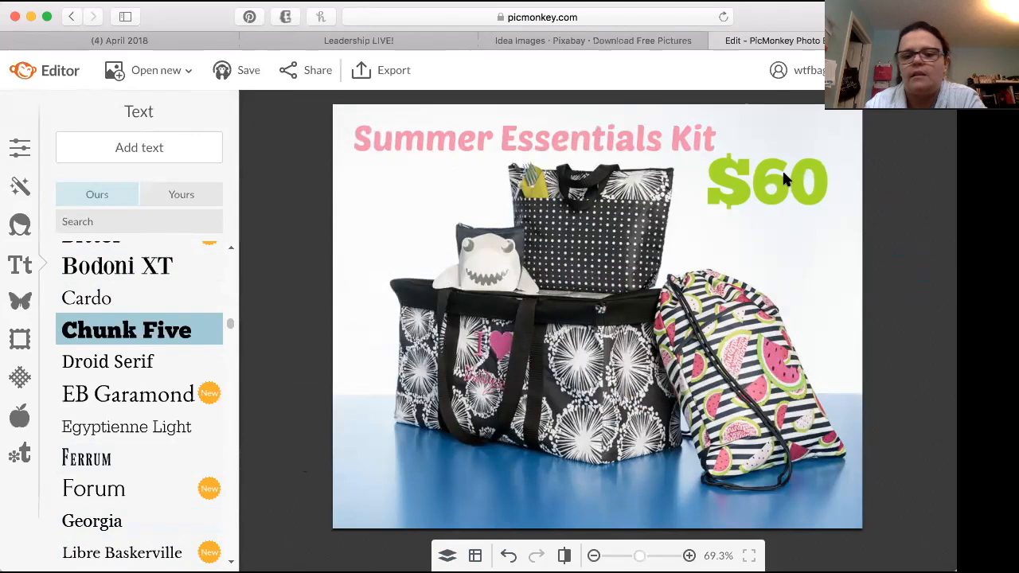
click(134, 146)
click(658, 324)
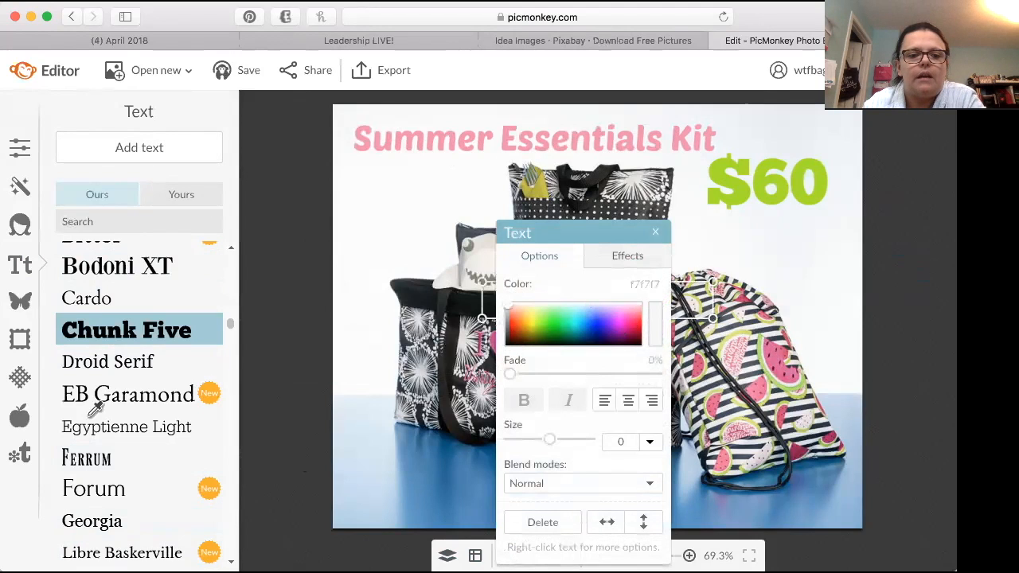
click(210, 388)
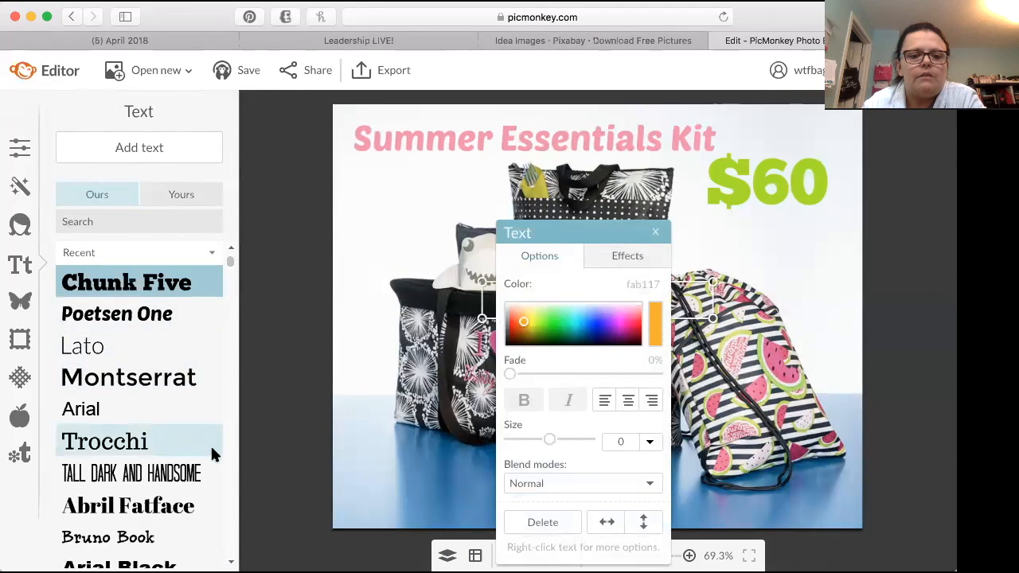
Step: Add a text box in the Trocchi font and set its color to near-white (fcfcfc) by sampling
click(159, 440)
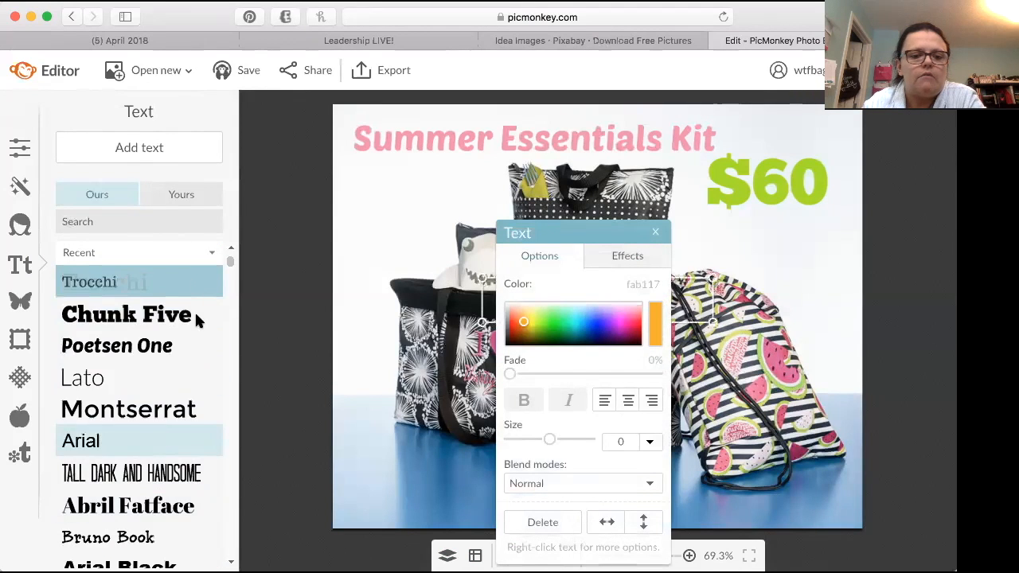
click(164, 139)
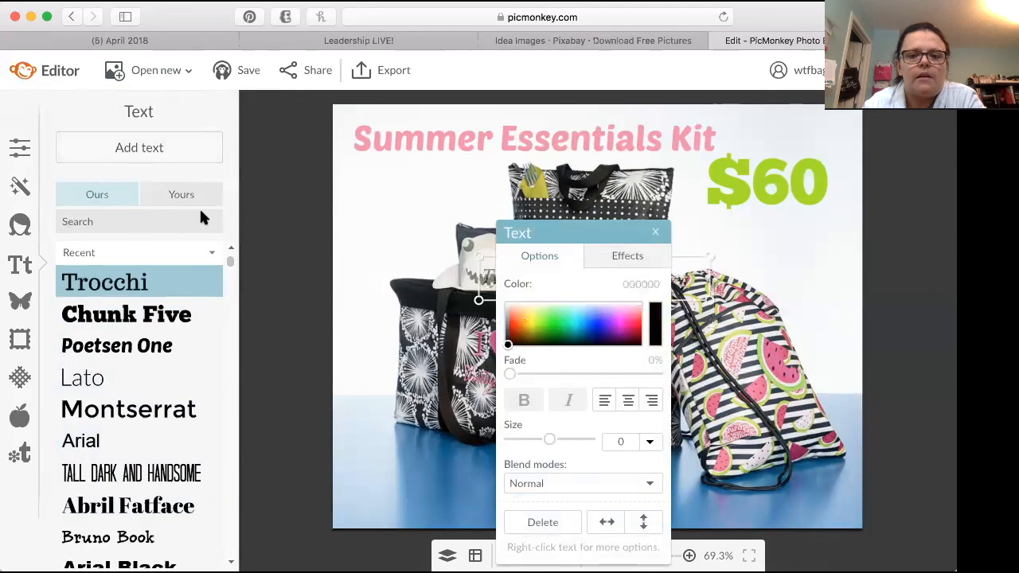
click(659, 330)
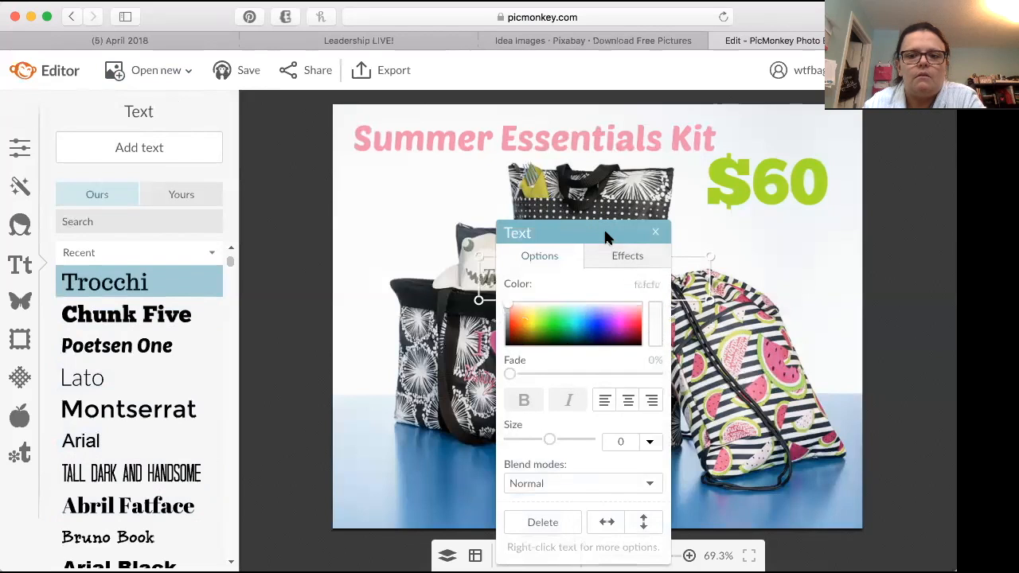
Step: Place the new text box in the photo's lower-left corner, below the large bag, and widen it
drag(605, 233, 185, 208)
drag(538, 279, 411, 498)
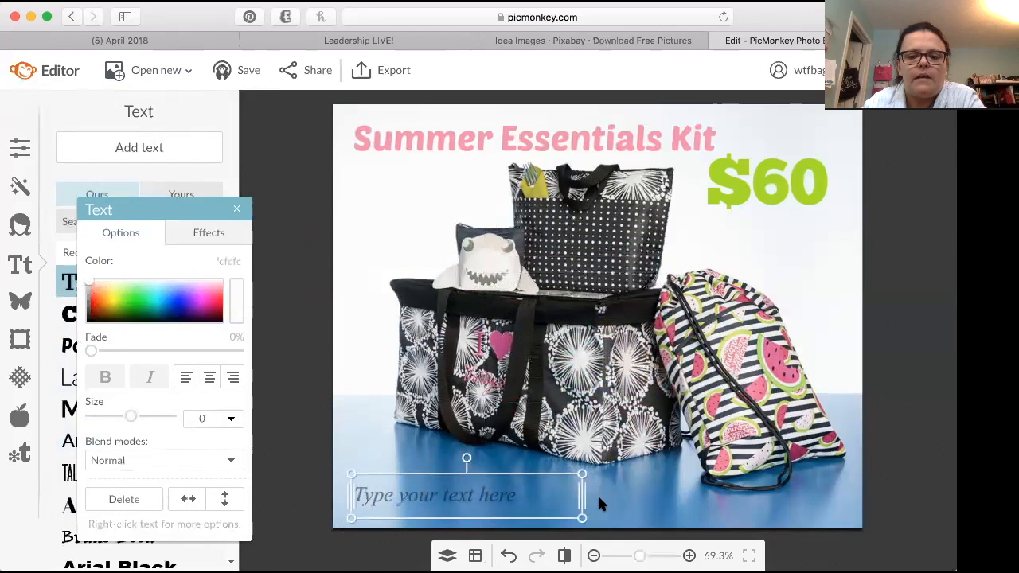
drag(587, 498, 627, 476)
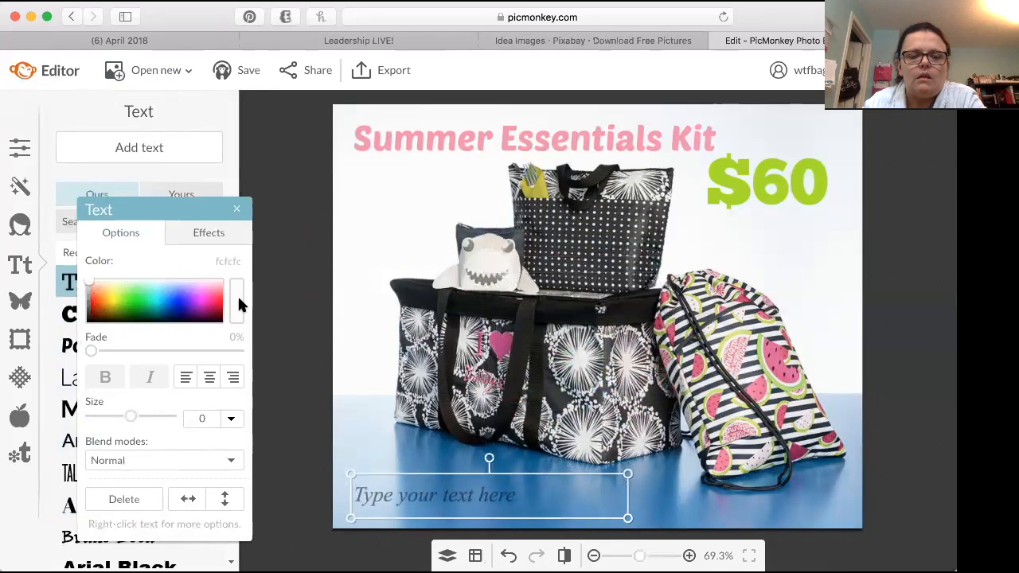
click(399, 484)
text(www.mythirtyone.ca/totes)
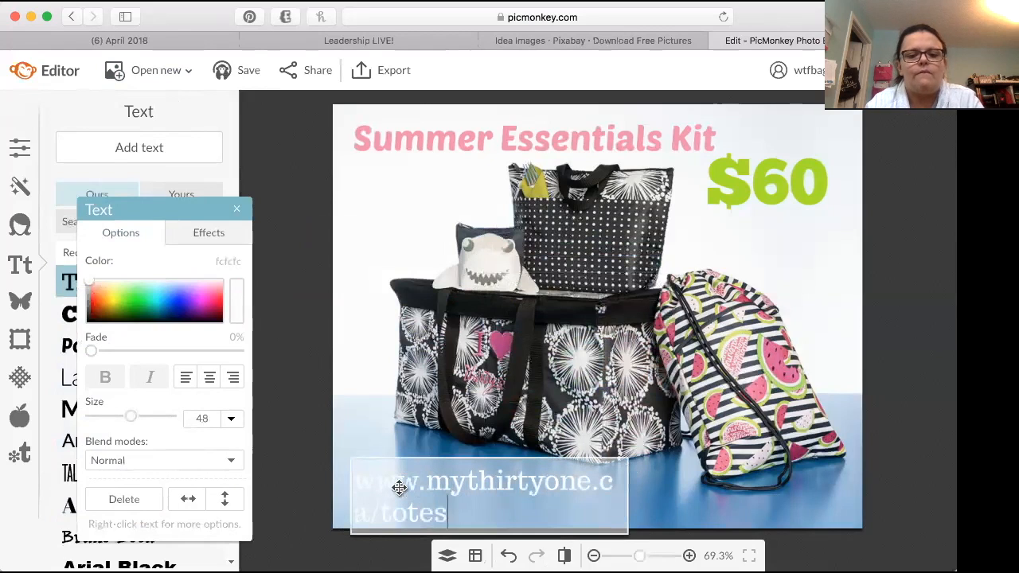
Step: Fit the web address on one line, center-aligned in its box, at size 42
click(699, 490)
drag(629, 502, 723, 500)
click(204, 375)
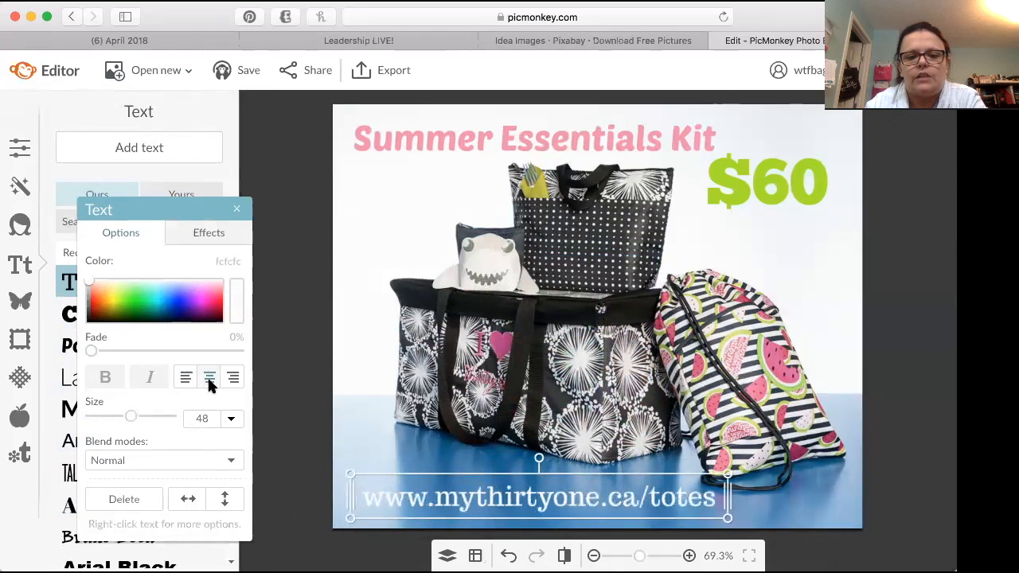
drag(727, 475, 677, 478)
Step: Try recoloring the web address pink (de669d) with a color sampled from the watermelon-print bag
double_click(665, 497)
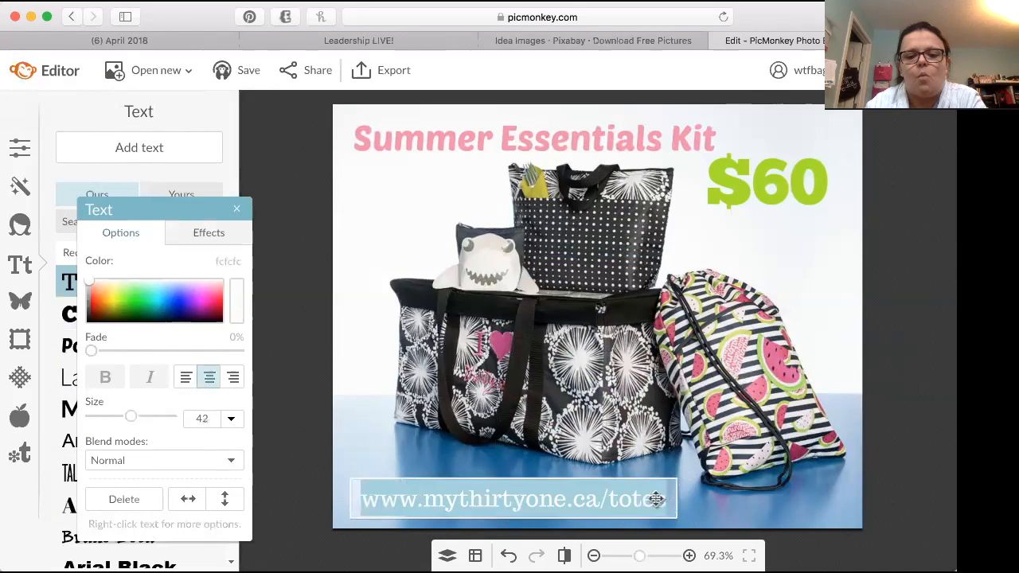
click(242, 309)
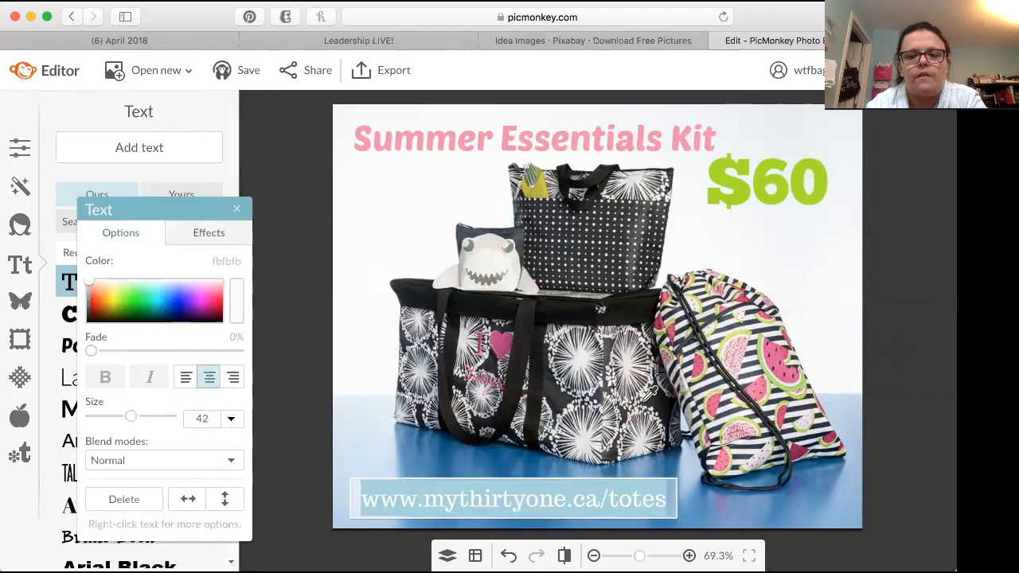
click(777, 359)
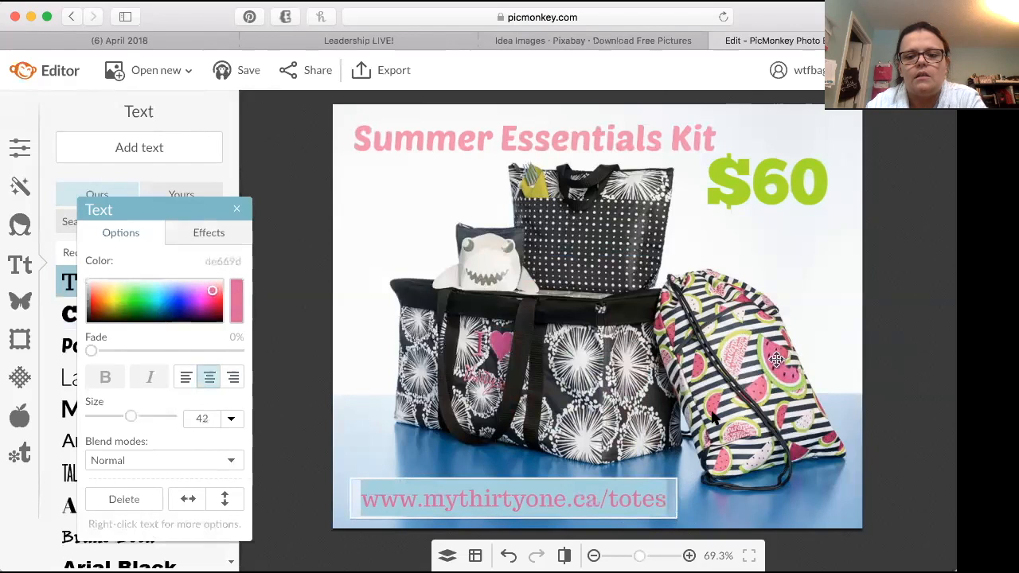
click(734, 523)
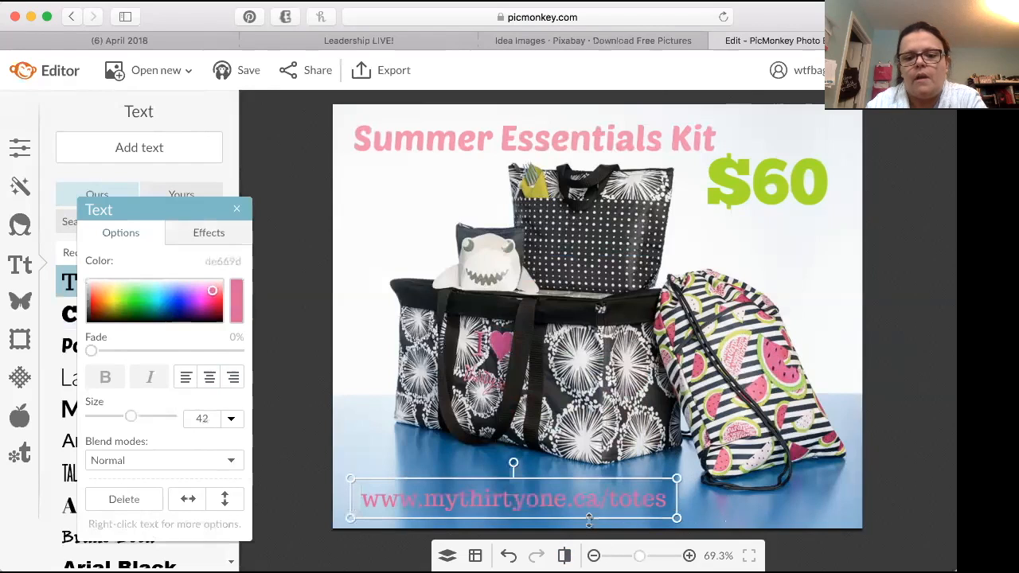
Step: Recolor the web address lime green (a6e200) by sampling the $60 text
click(610, 494)
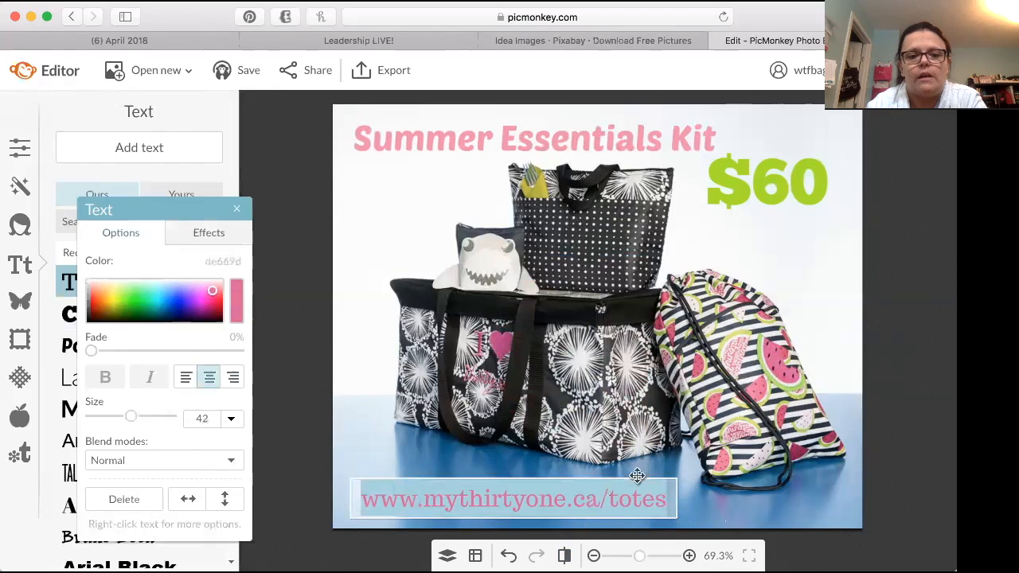
click(783, 177)
click(741, 522)
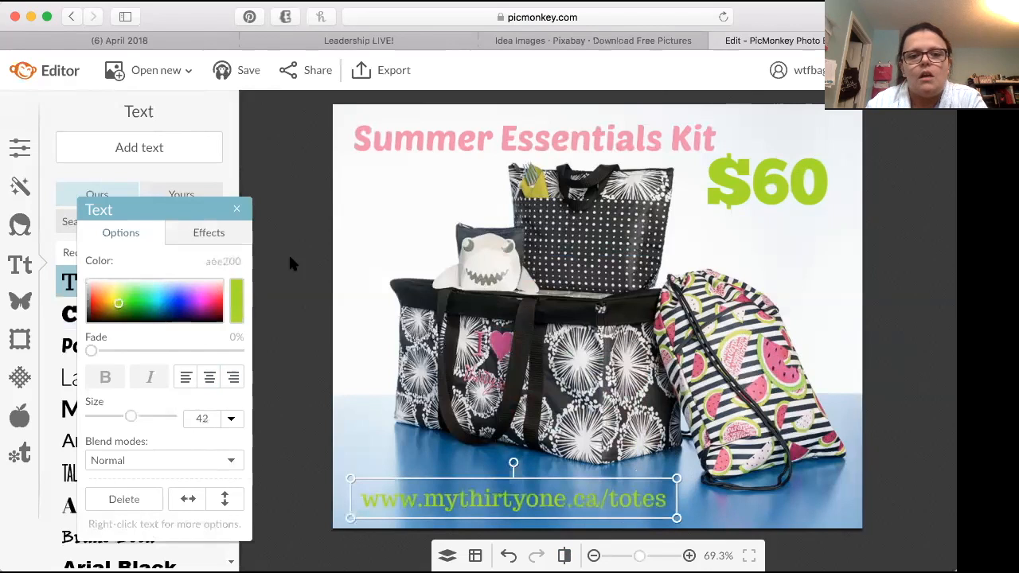
Step: Center the web address along the photo's bottom edge by stretching its box across nearly the full width
click(239, 209)
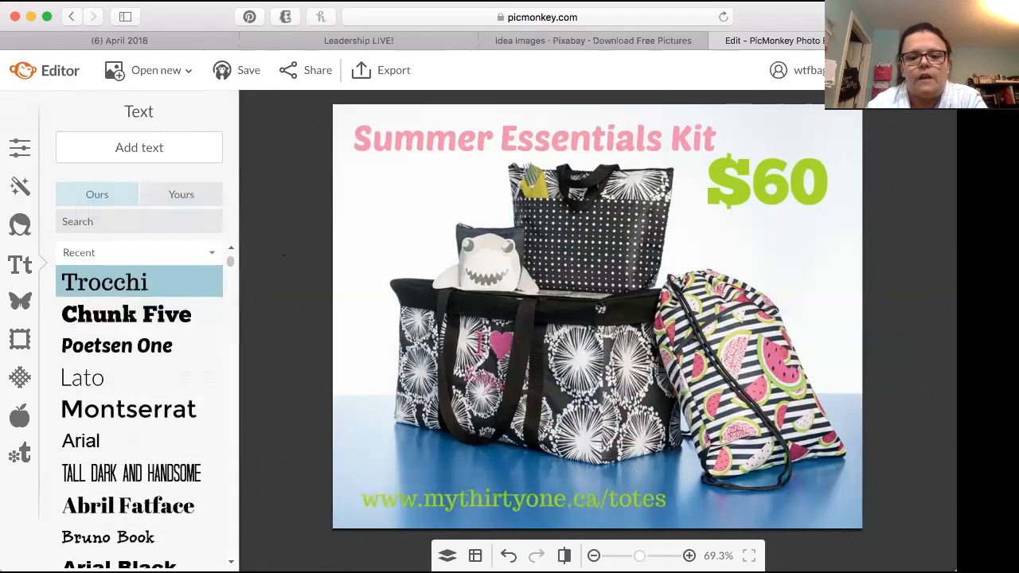
drag(495, 505, 577, 503)
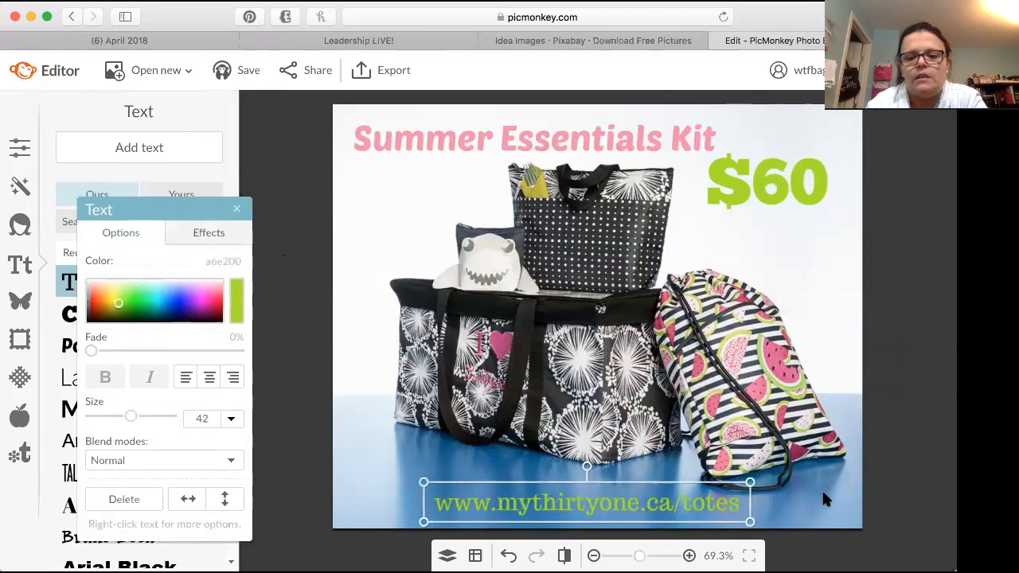
click(870, 508)
click(716, 507)
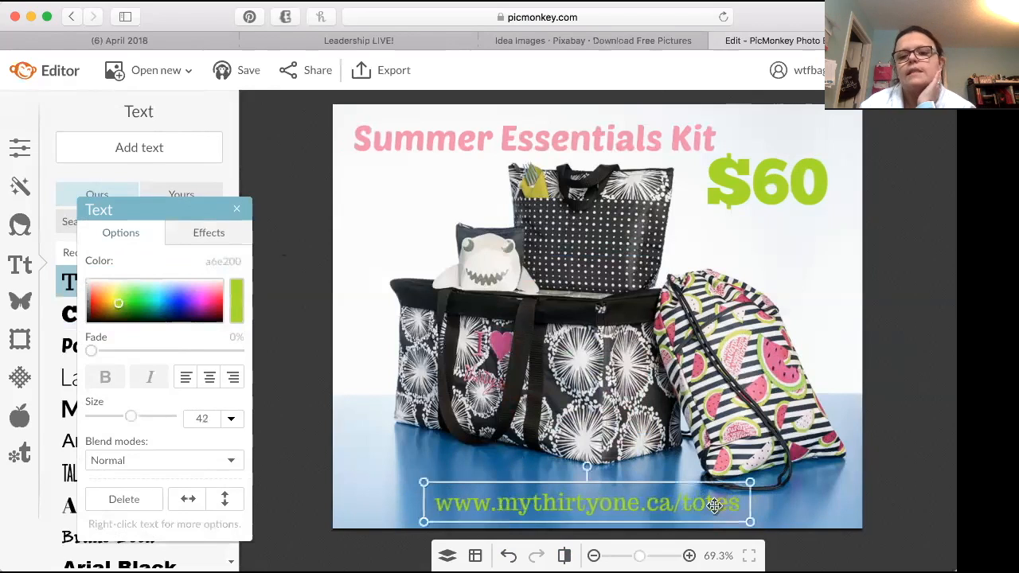
drag(749, 510, 858, 499)
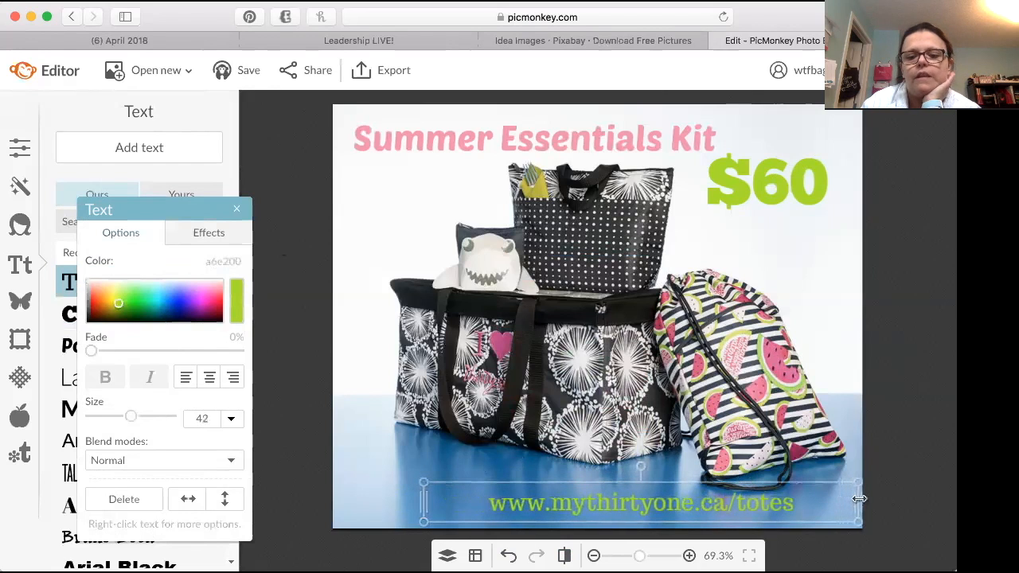
drag(423, 503, 338, 513)
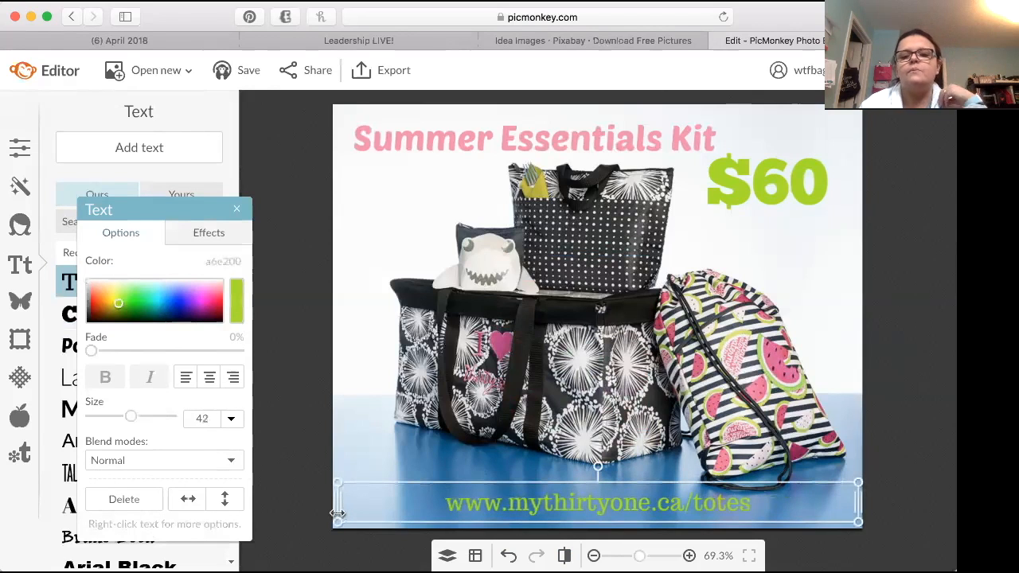
click(912, 519)
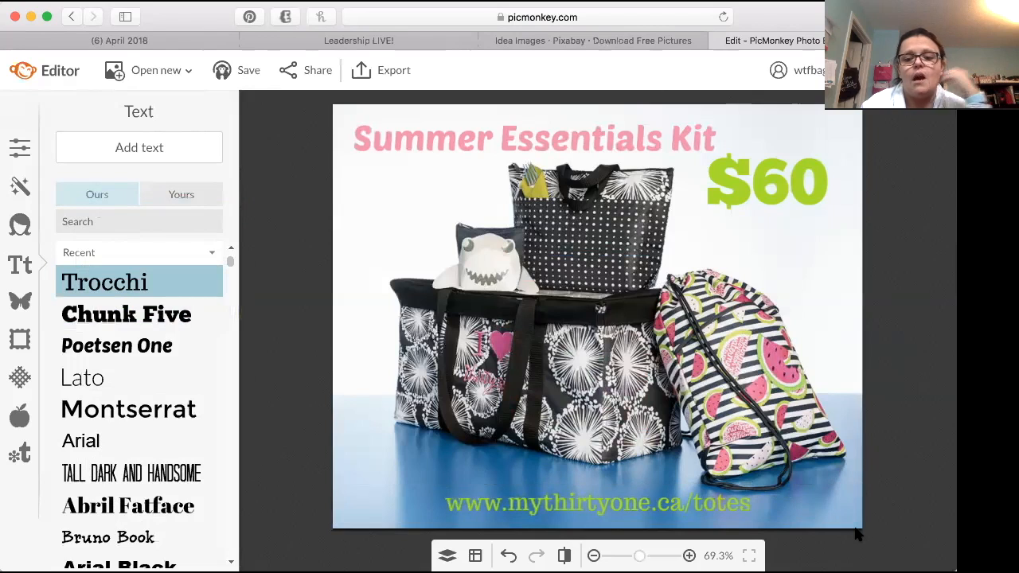
Step: Export the finished graphic to the computer as a .jpg at Pierce quality, 960 × 769 px
click(356, 72)
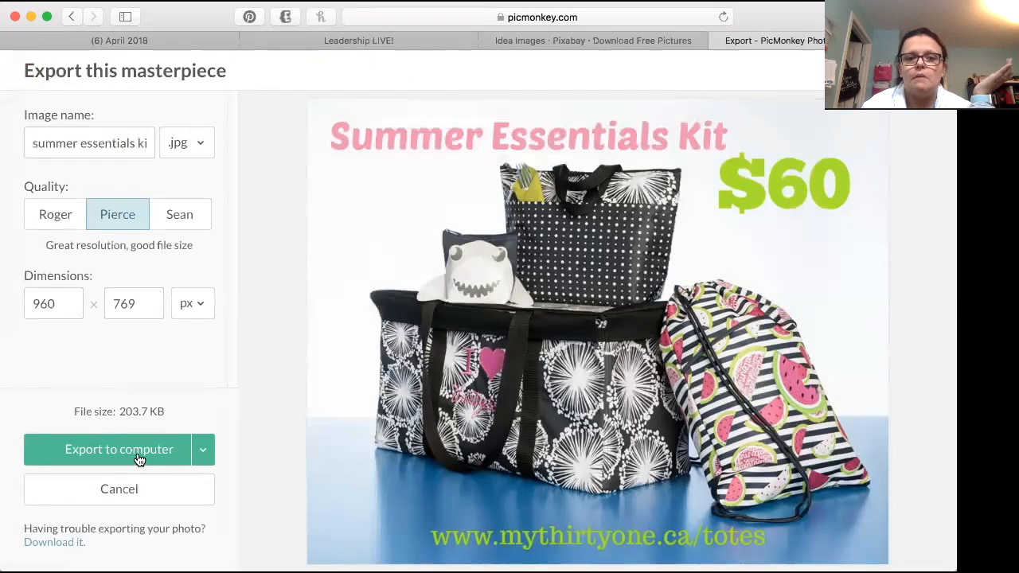
click(90, 145)
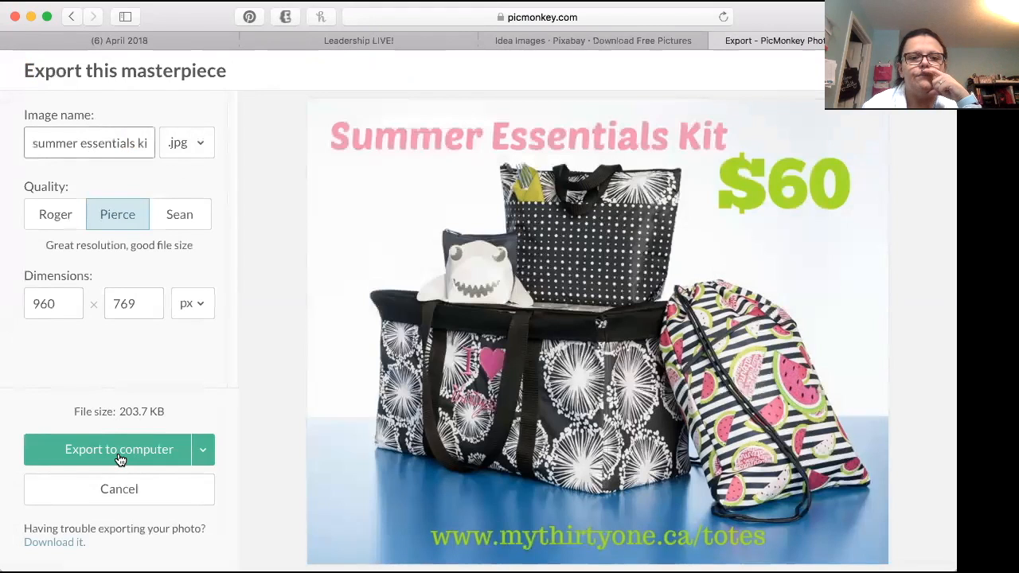
click(117, 455)
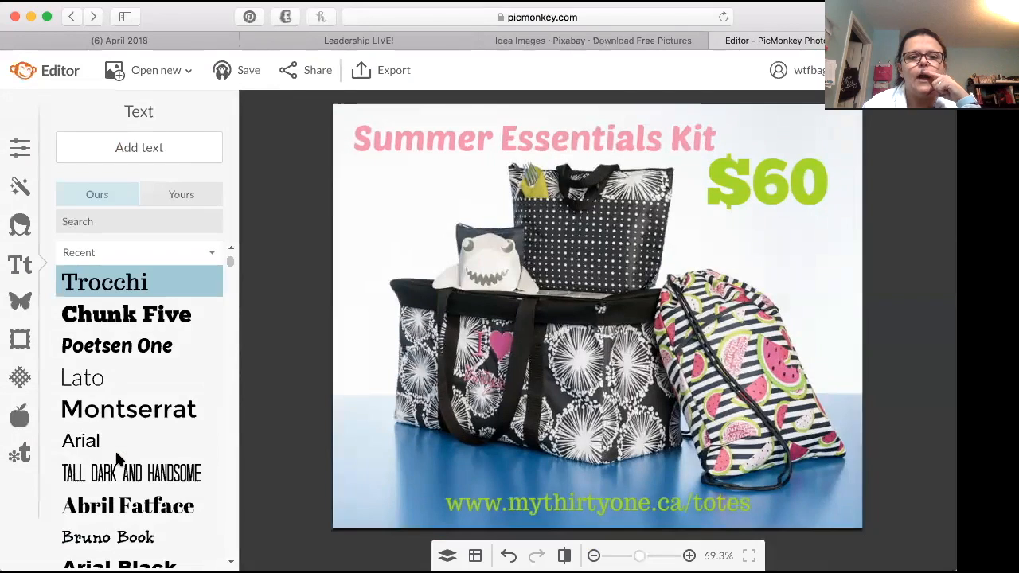
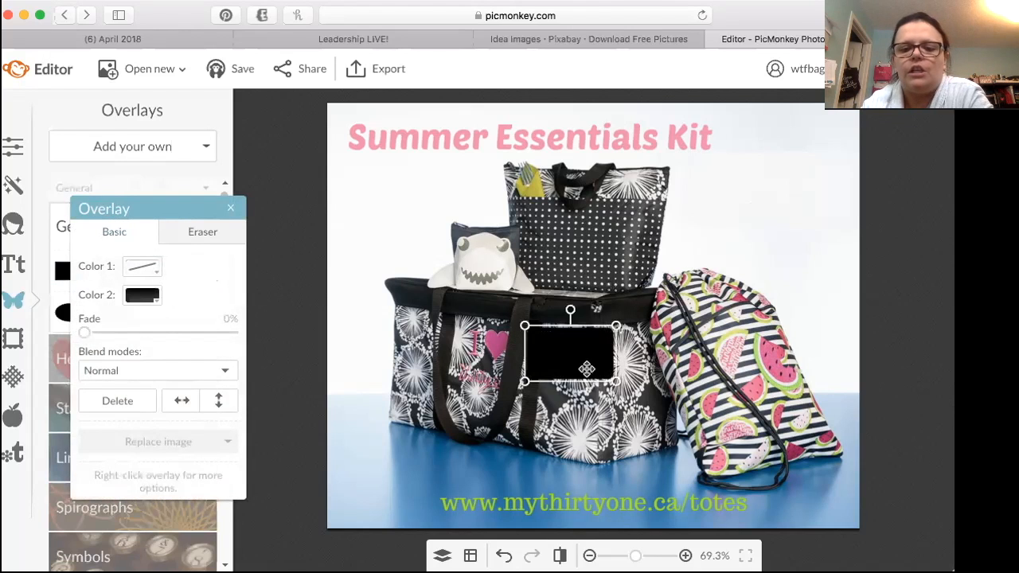
Step: Delete the black rounded rectangle and recolor the pale one beside the tall bag with background tones sampled near the photo's upper edge
key(Delete)
click(809, 182)
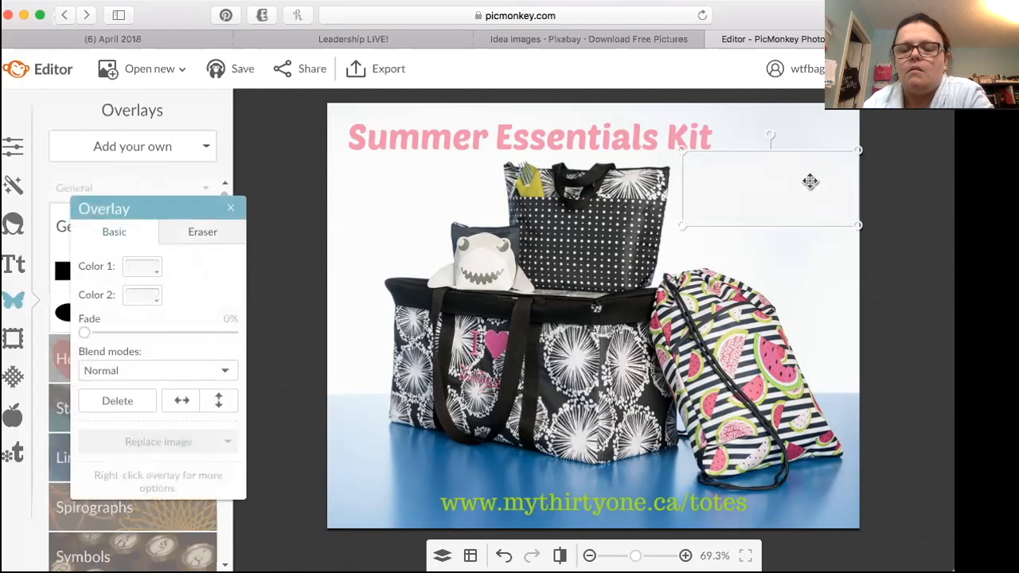
click(153, 269)
click(250, 294)
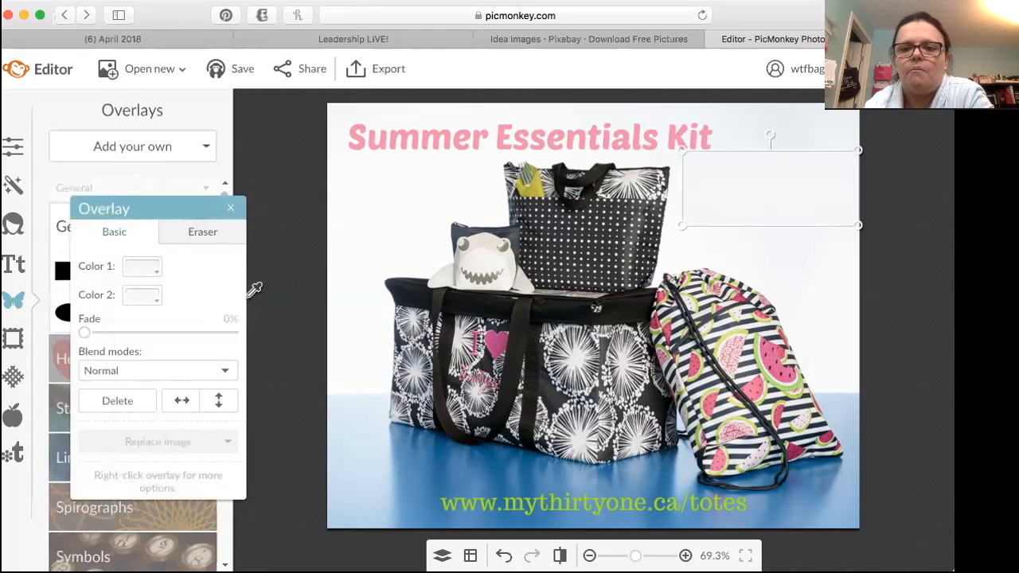
click(800, 128)
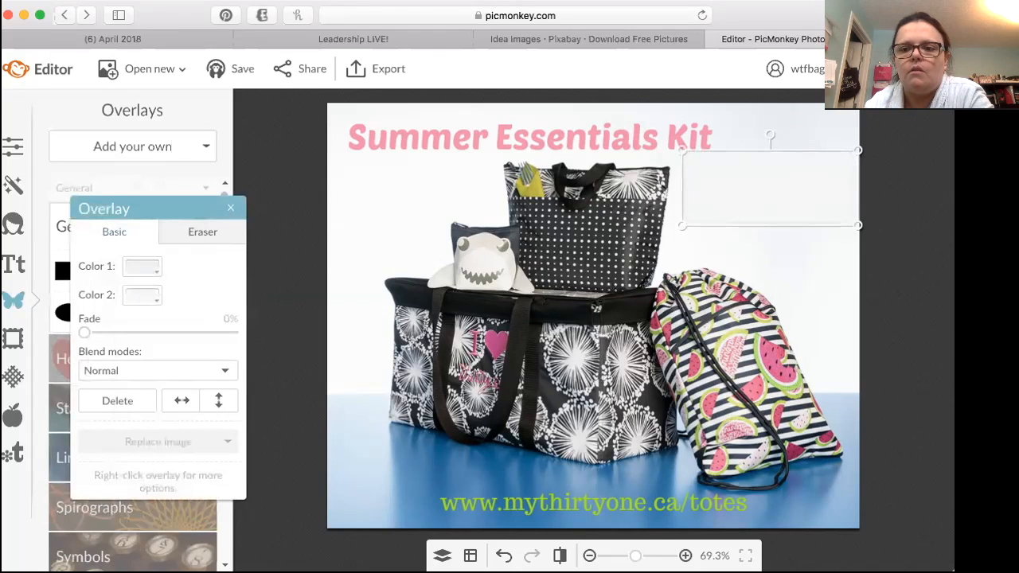
click(151, 296)
click(250, 322)
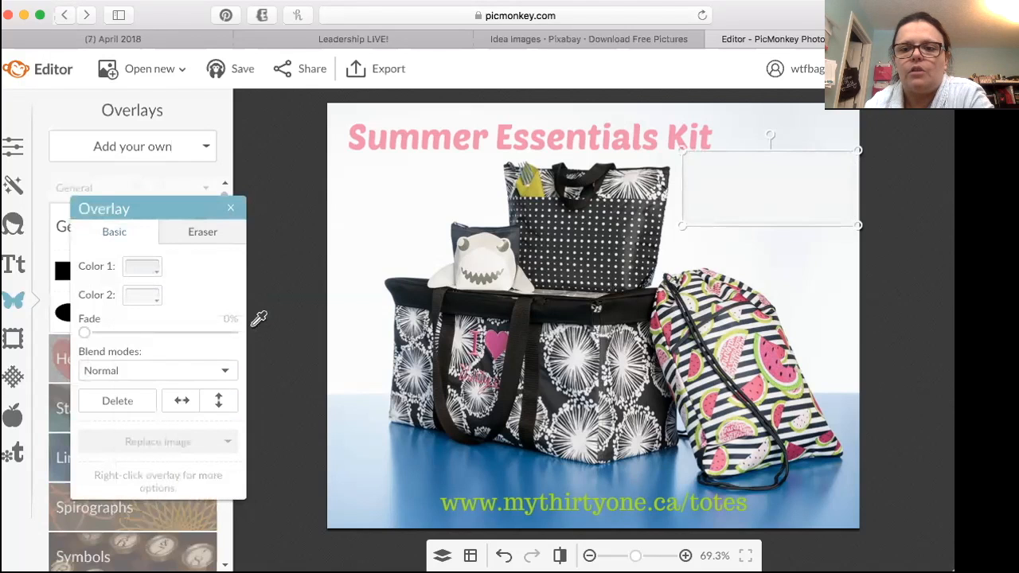
click(788, 127)
click(789, 278)
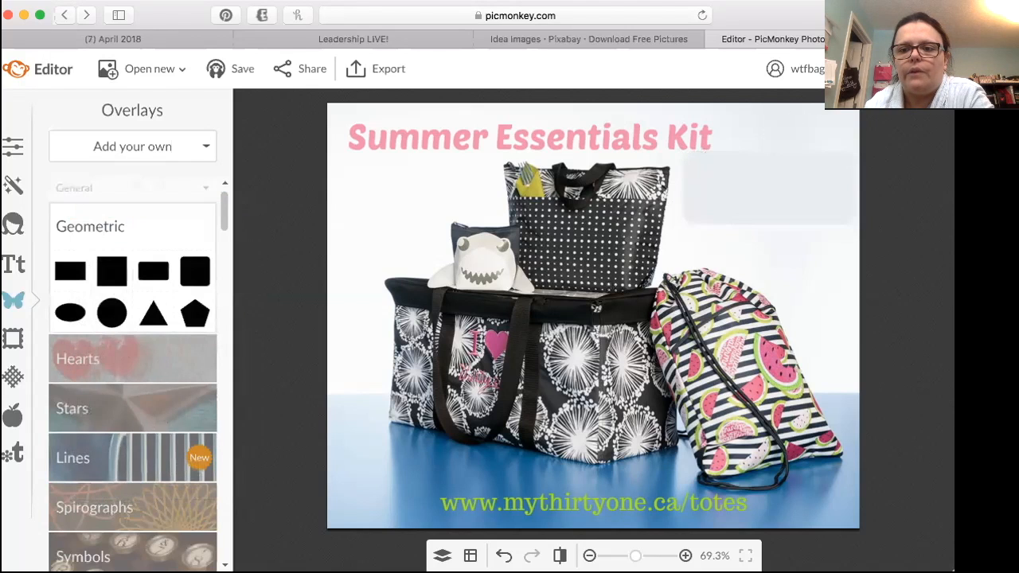
Step: Resample Color 1 of the pale cover rectangle from the background beside the tall polka-dot bag
click(783, 192)
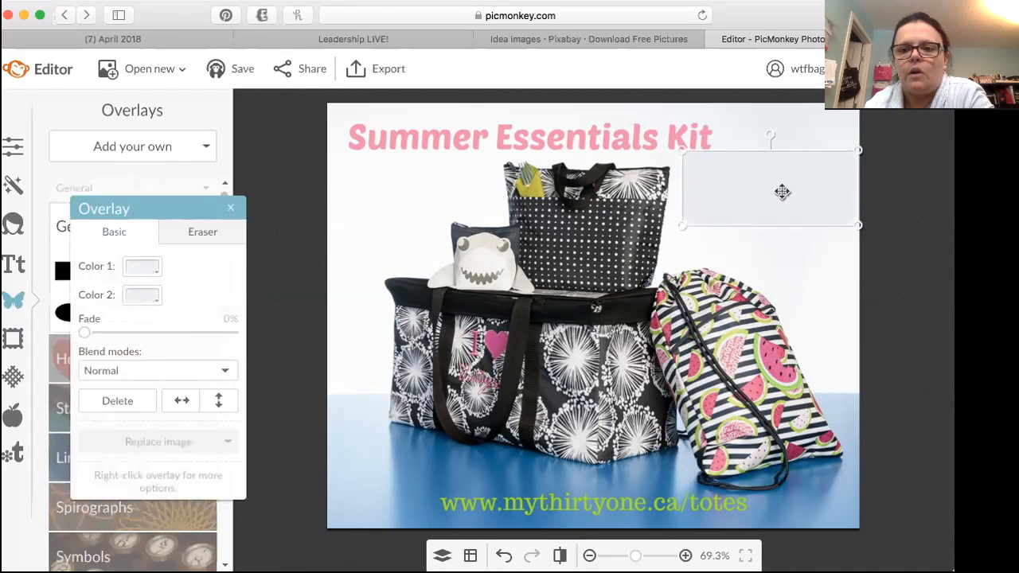
click(156, 269)
click(250, 292)
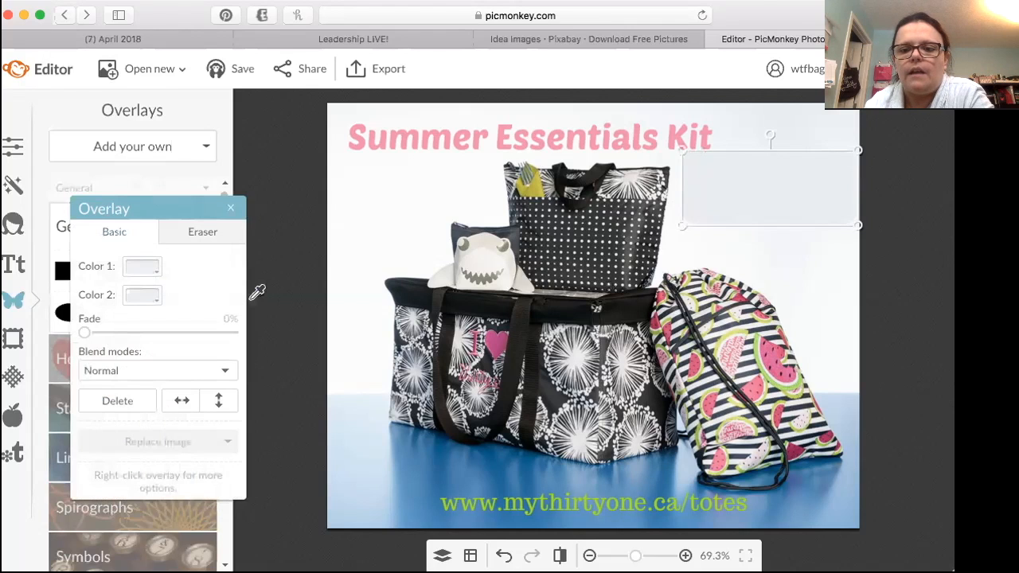
click(677, 239)
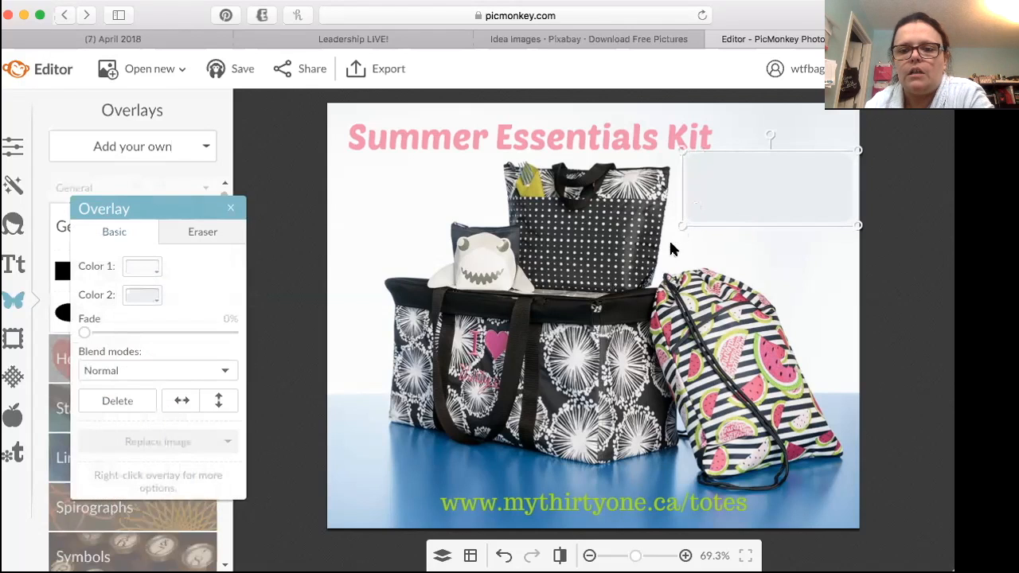
Step: Blend the cover rectangle into the photo by sampling both Color 2 and Color 1 from the white background just below it
click(142, 297)
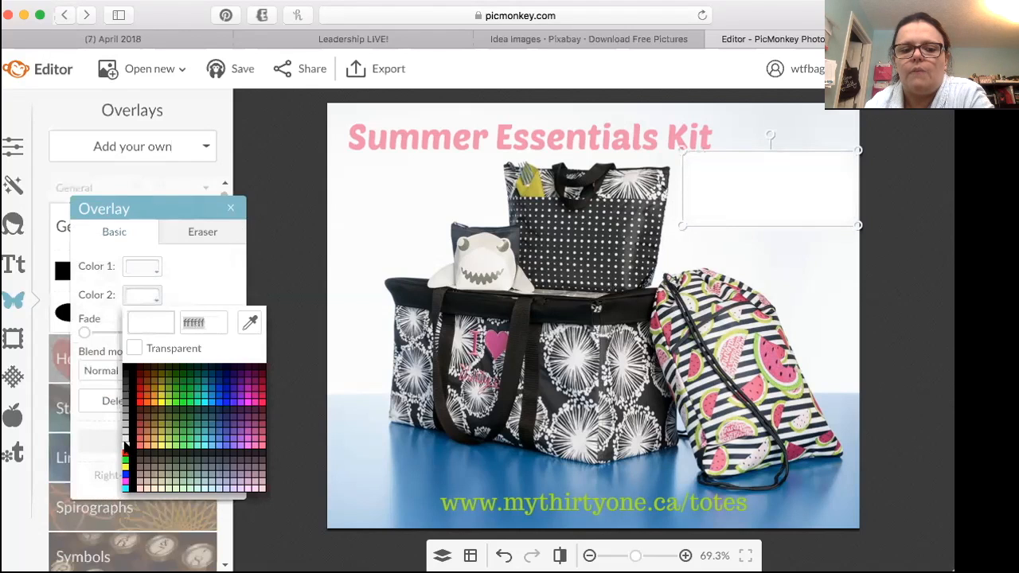
click(151, 294)
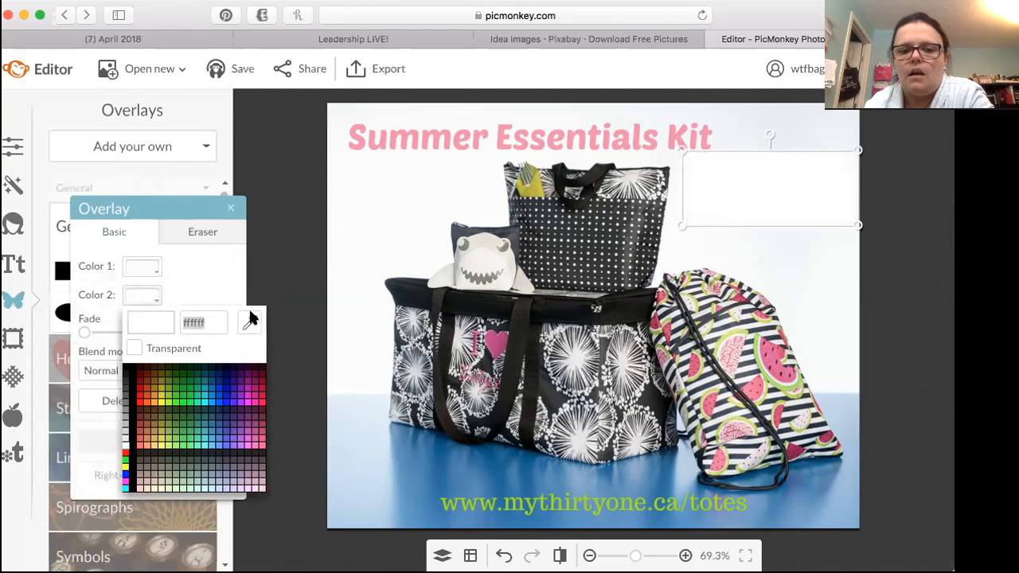
click(249, 321)
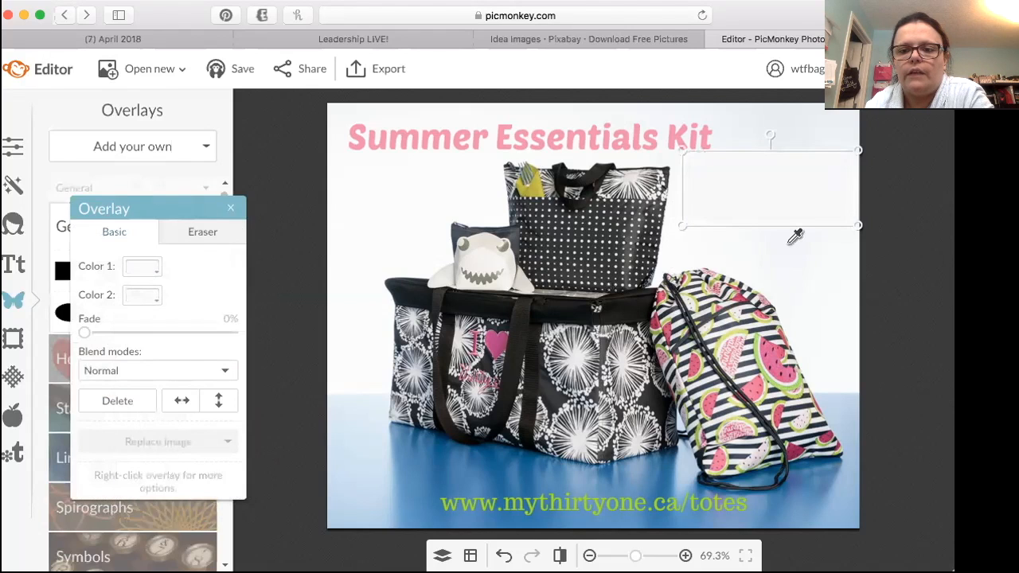
click(808, 279)
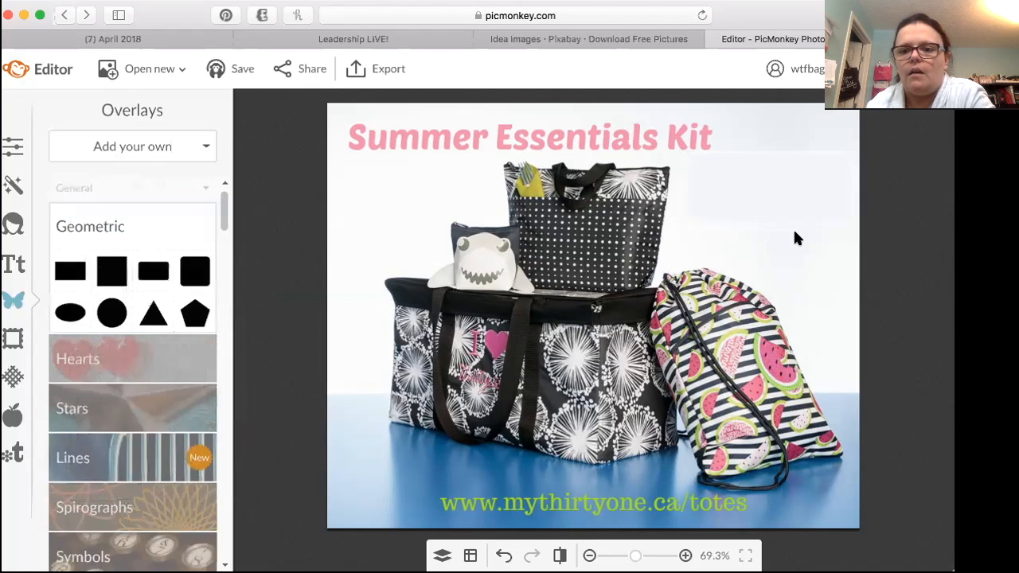
click(721, 201)
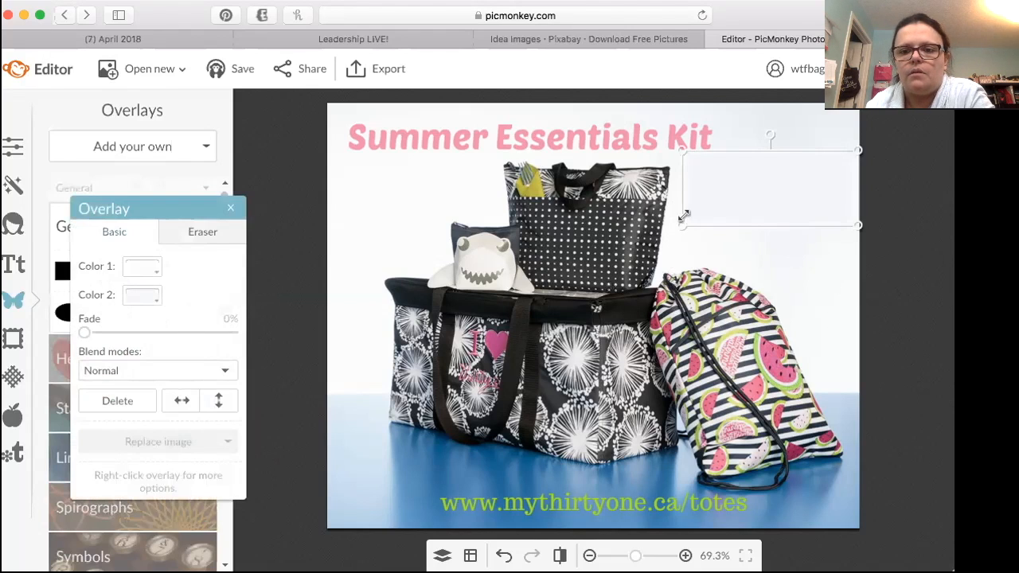
click(136, 271)
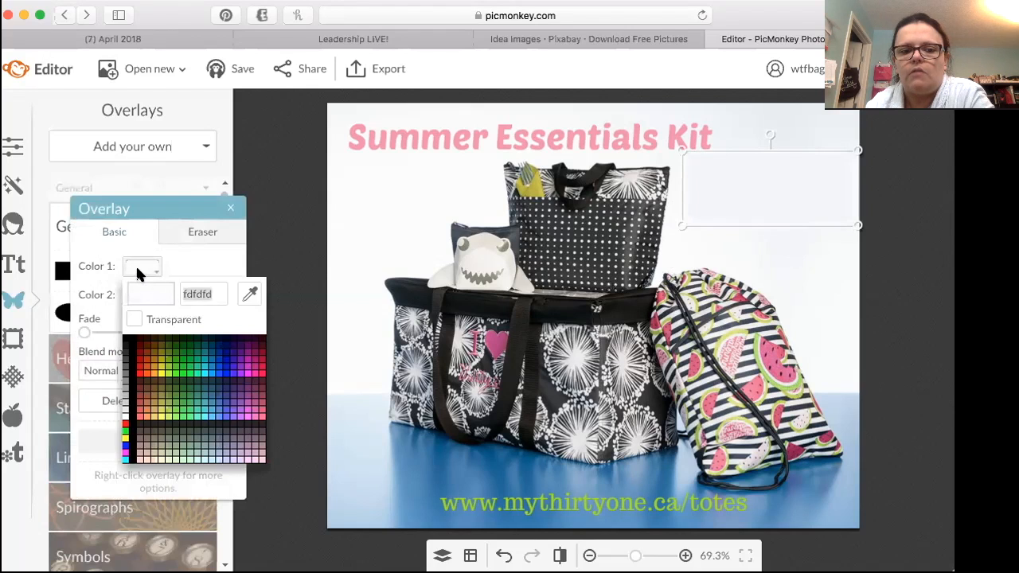
click(250, 295)
click(778, 252)
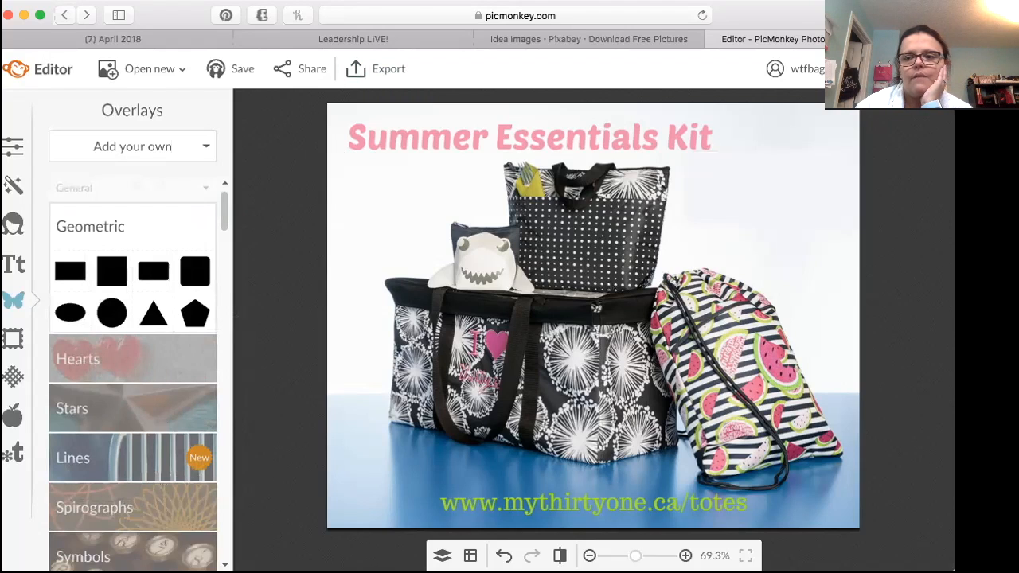
Step: Discard the current graphic without saving and start a new blank square design canvas
click(155, 69)
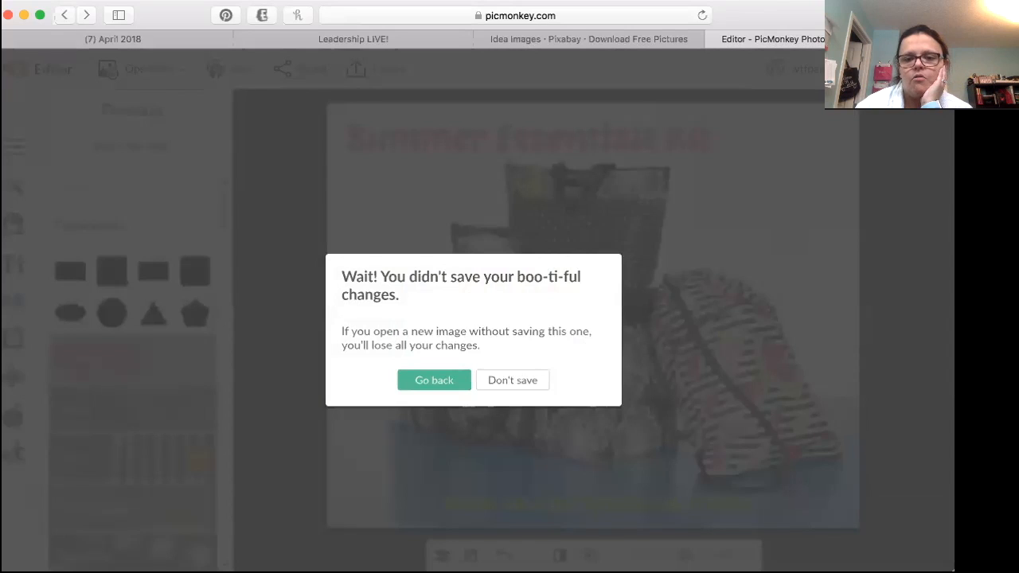
click(498, 381)
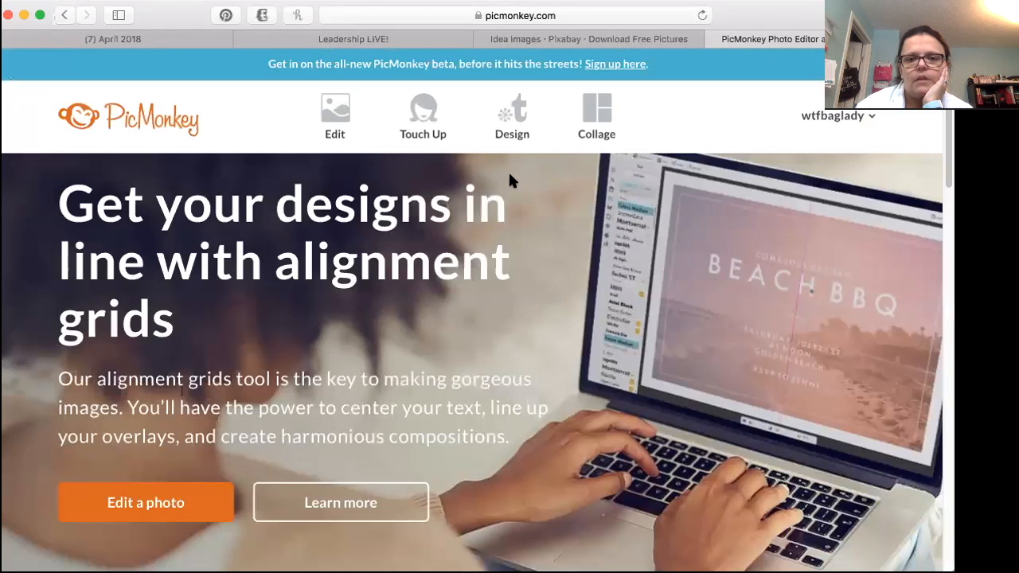
mouse_move(516, 110)
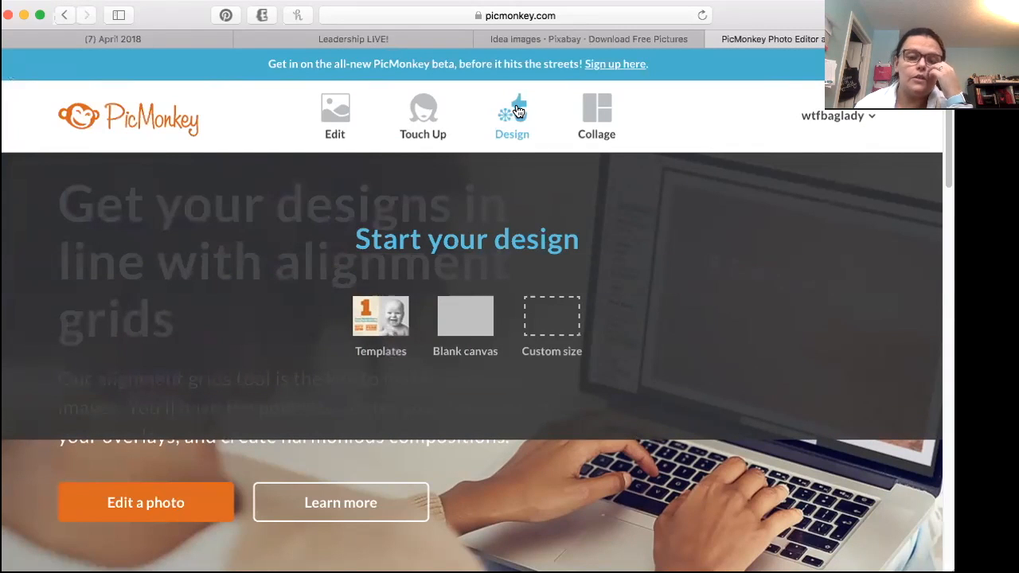
click(515, 108)
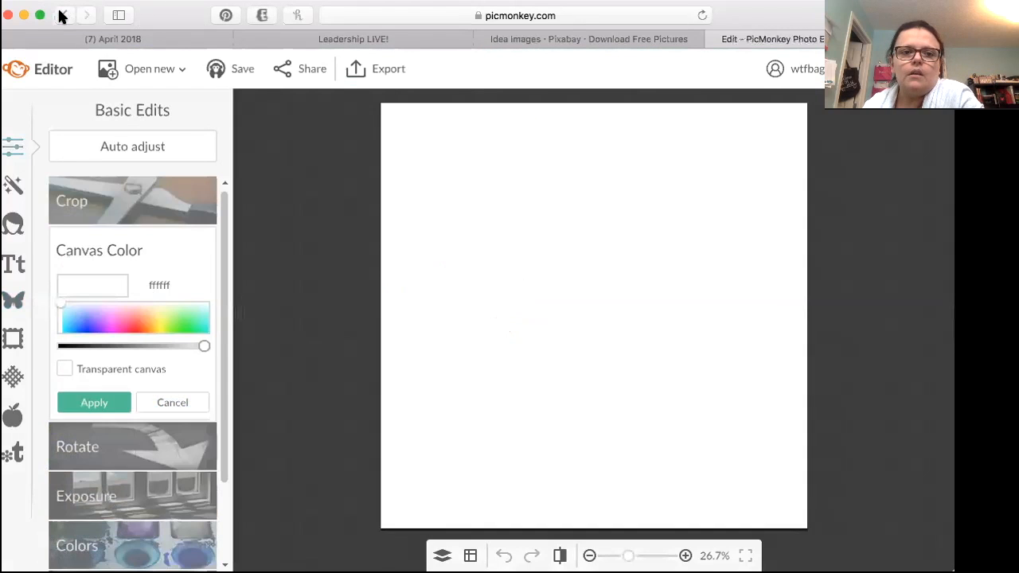
Step: Return to the design start options, open the templates and filter them by the 8.5 x 11 in print size
click(62, 13)
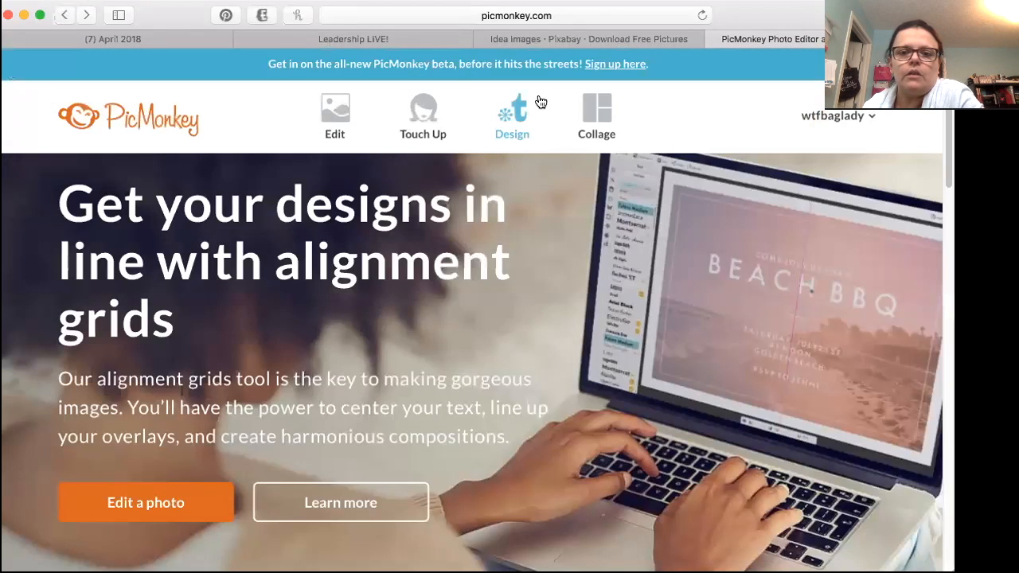
mouse_move(519, 113)
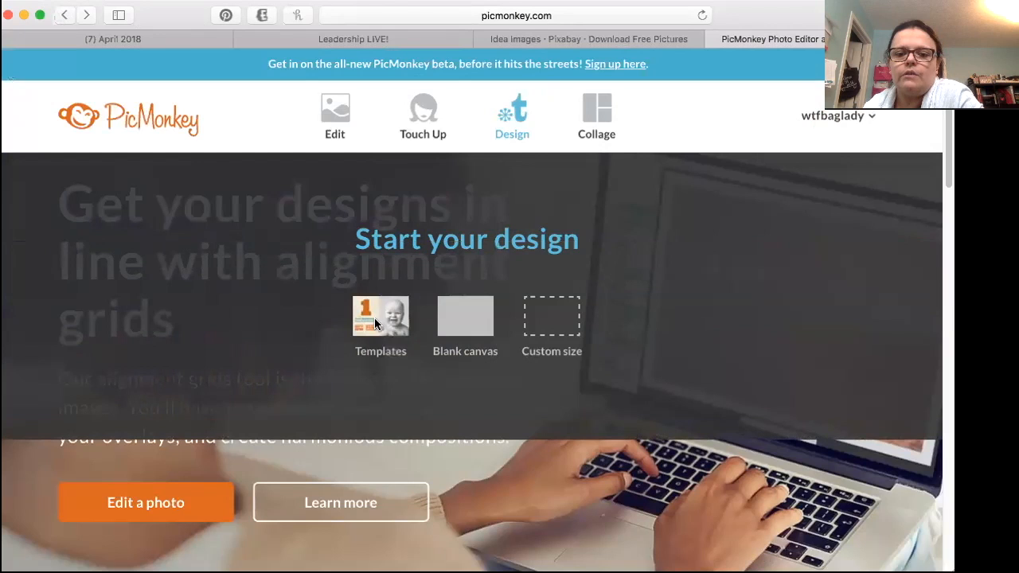
click(375, 320)
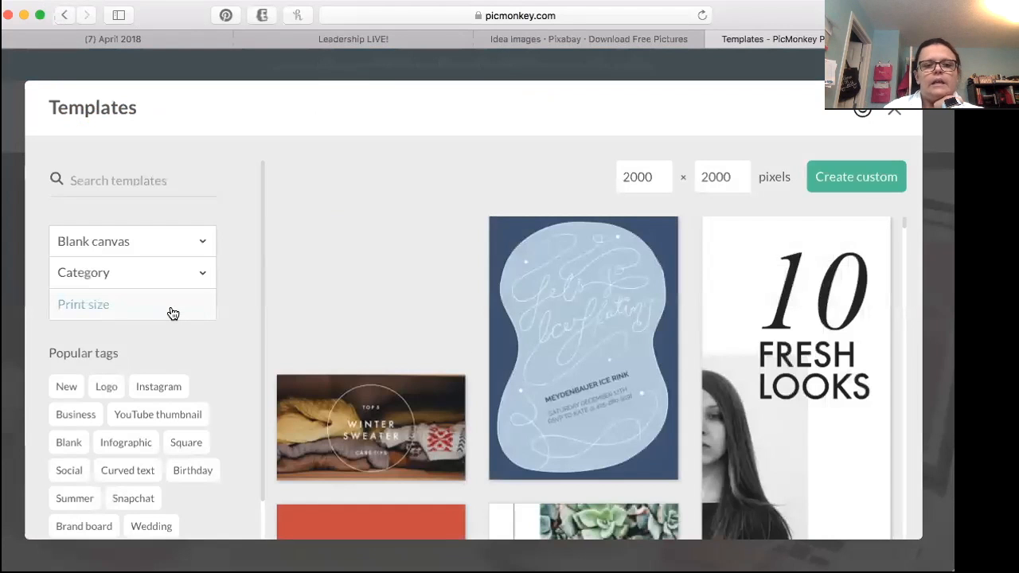
click(171, 312)
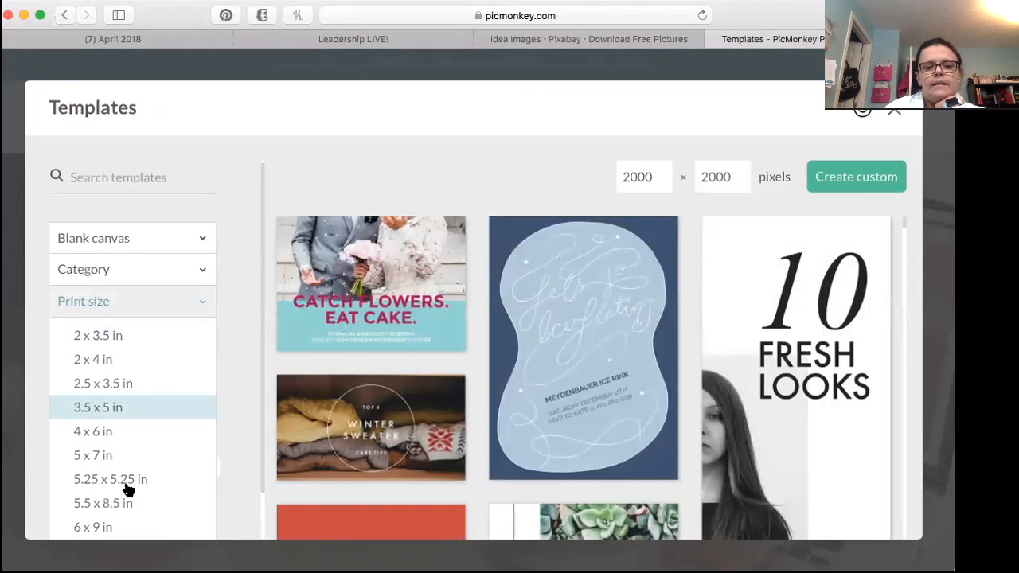
scroll(127, 490, down, 2)
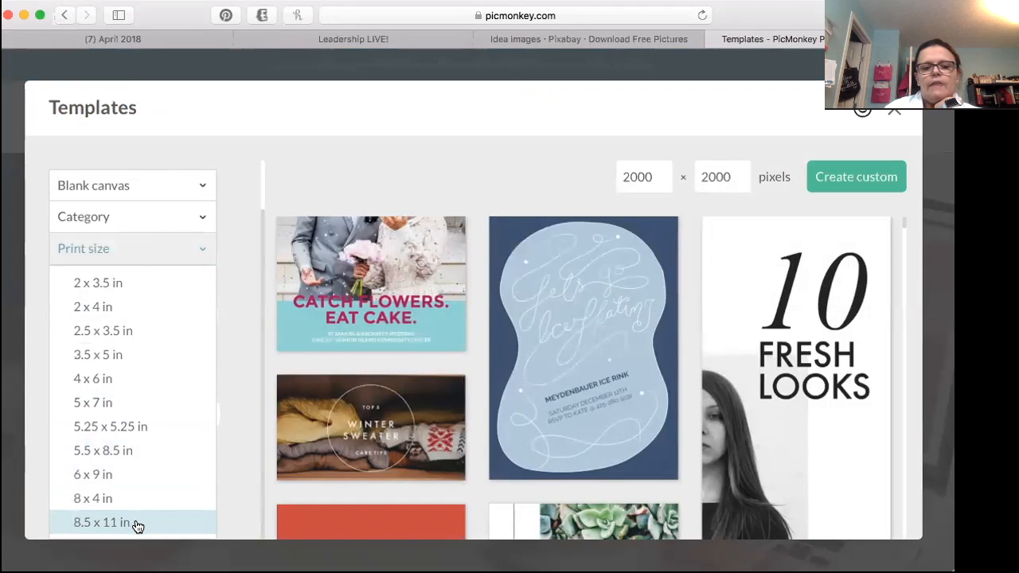
click(137, 524)
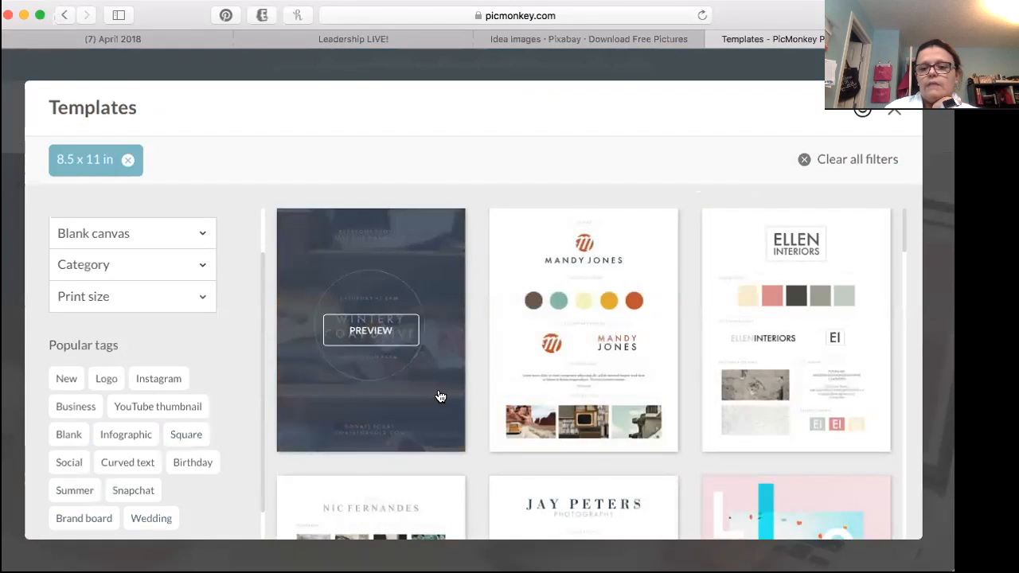
Step: Open the blank portrait 8.5 x 11 in canvas at the end of the filtered templates
scroll(440, 396, down, 10)
scroll(443, 394, down, 8)
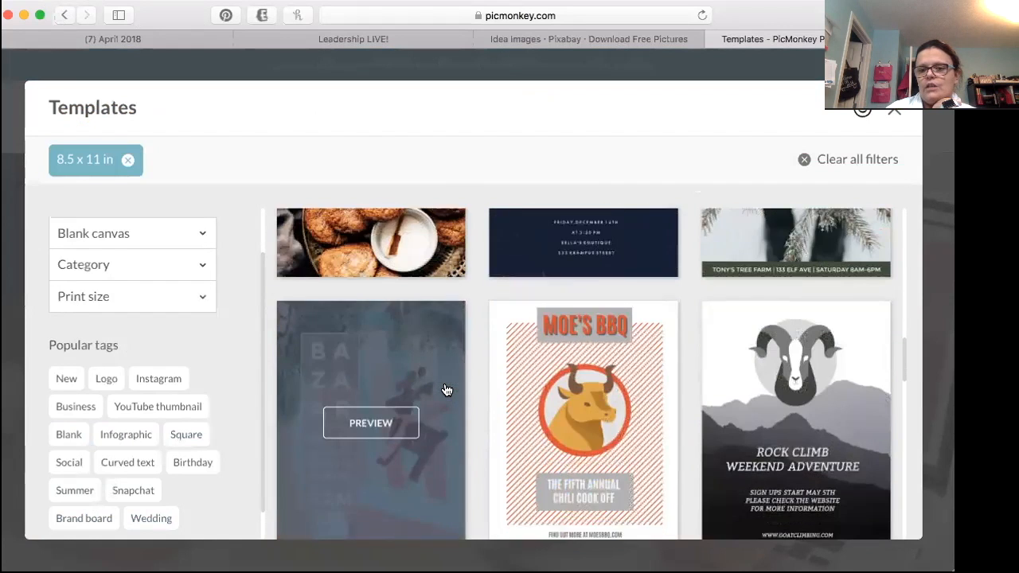
scroll(474, 382, down, 5)
scroll(469, 400, down, 10)
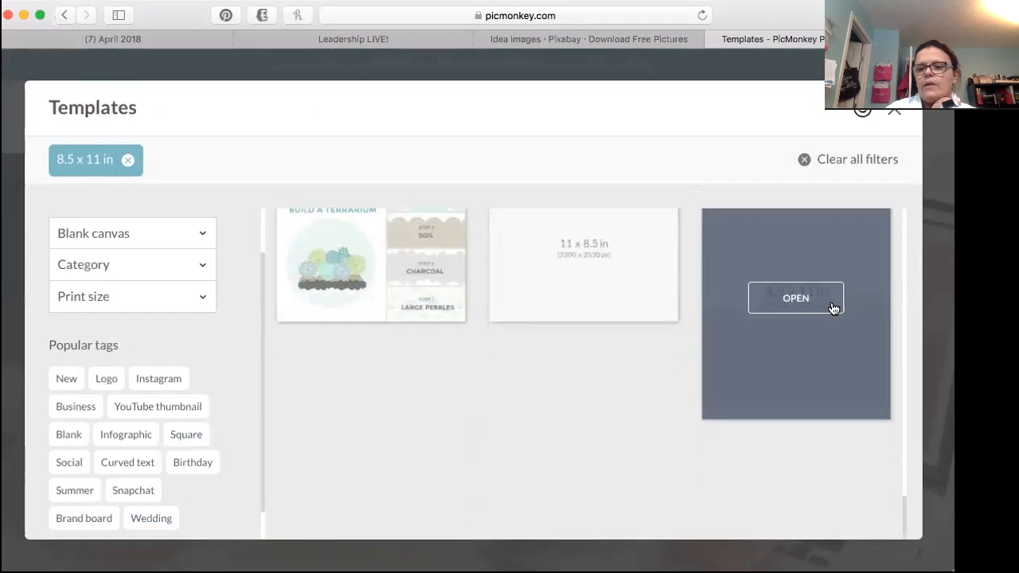
click(814, 301)
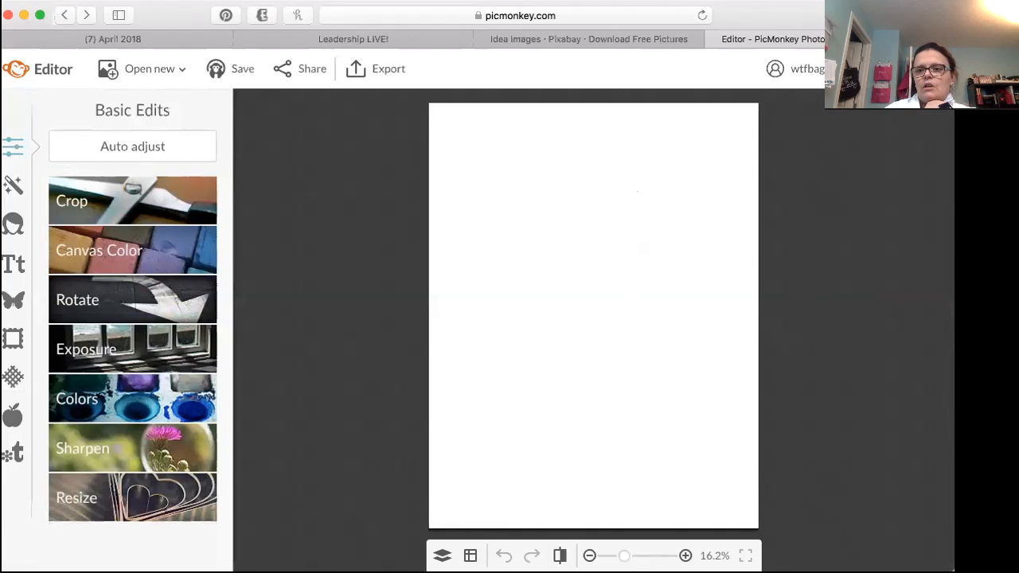
Step: Leave the 8.5 x 11 in canvas and start a new default square design canvas
click(125, 197)
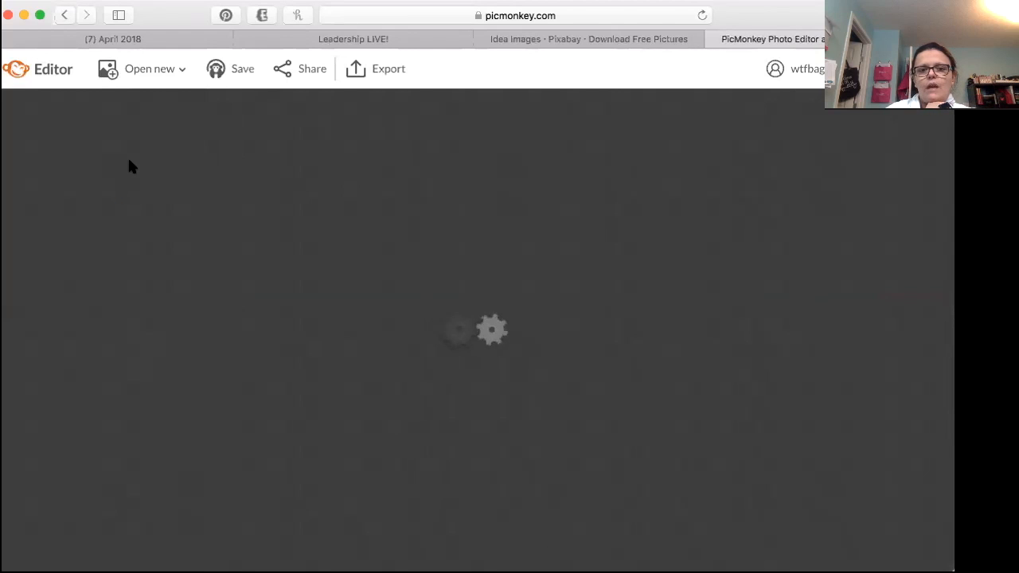
mouse_move(508, 121)
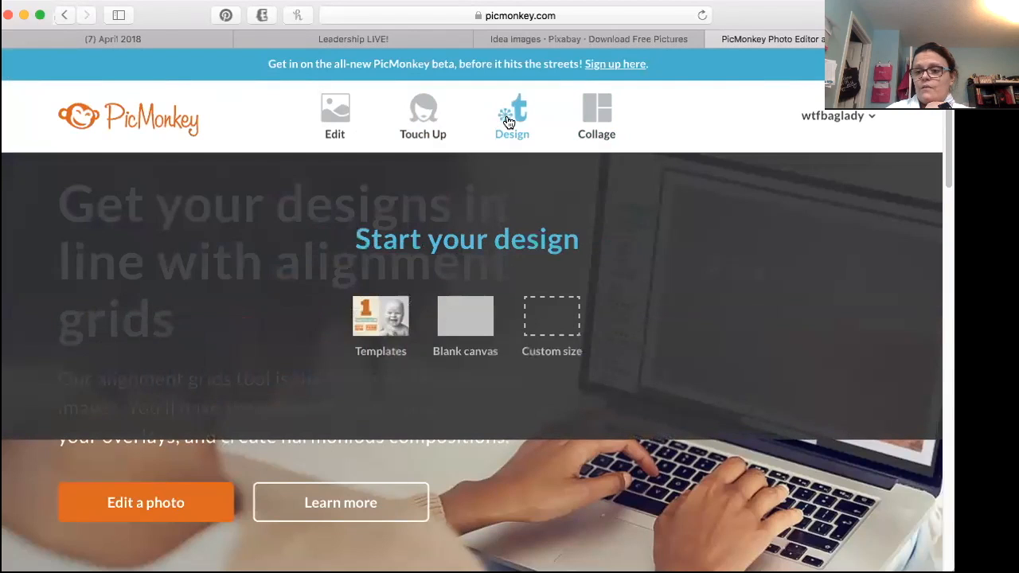
click(508, 121)
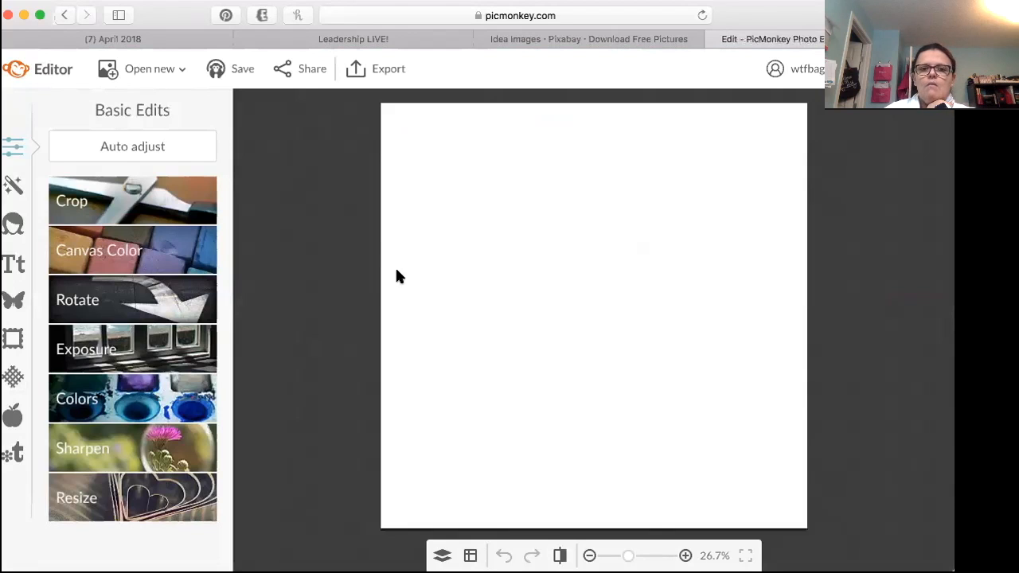
click(104, 42)
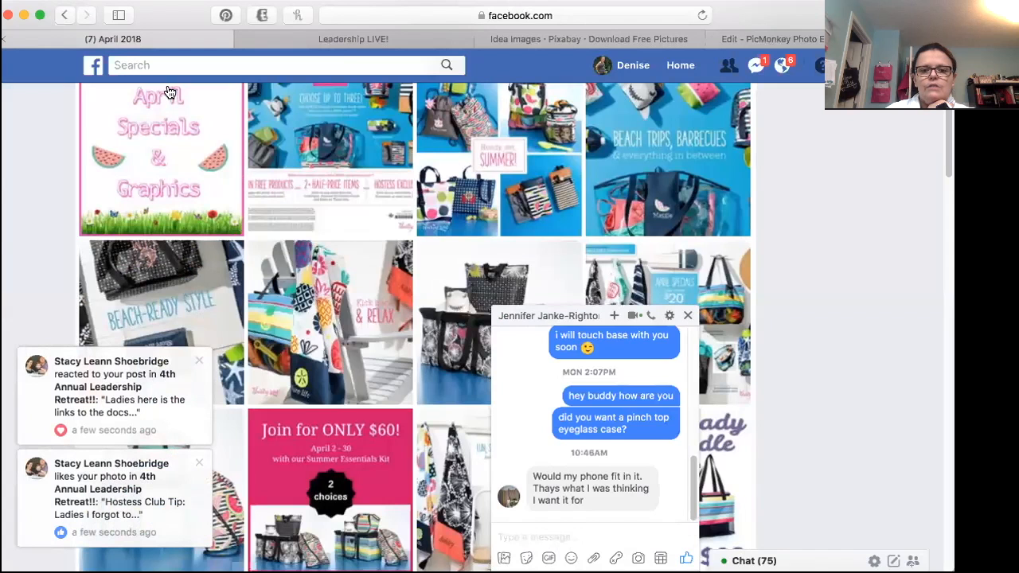
click(765, 39)
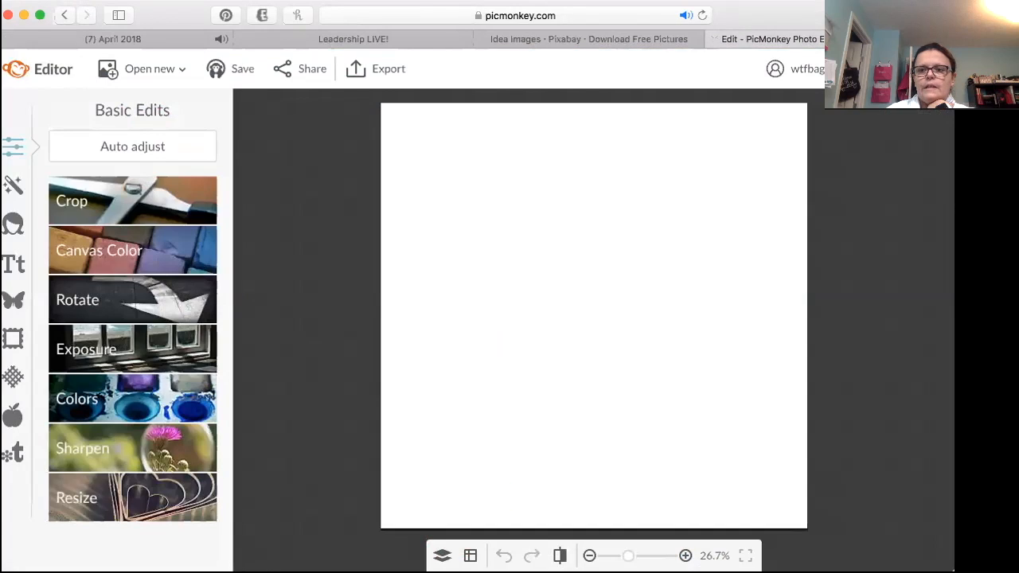
click(946, 39)
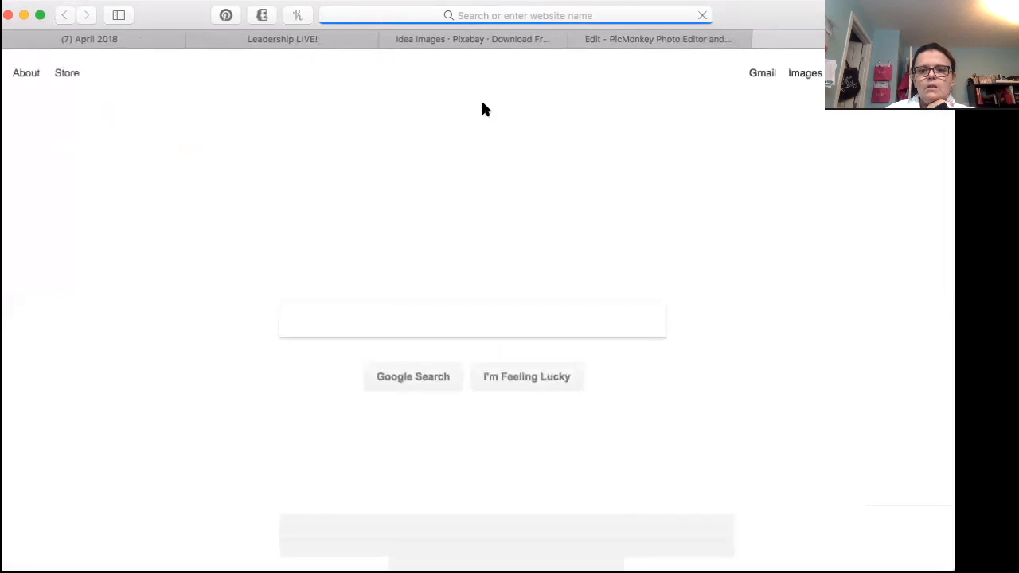
click(416, 16)
text(www.myth)
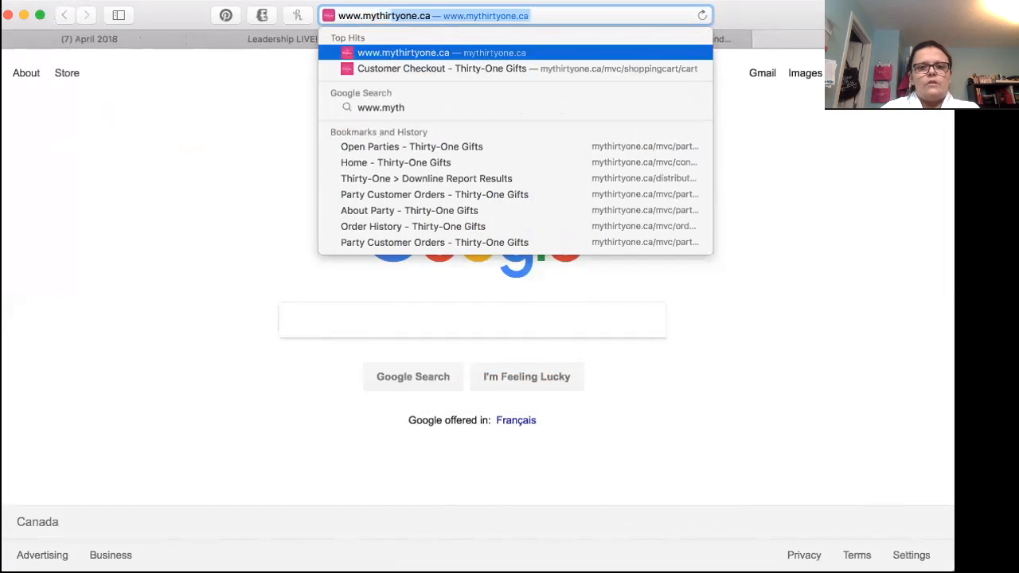
text(irtyone.ca/totes)
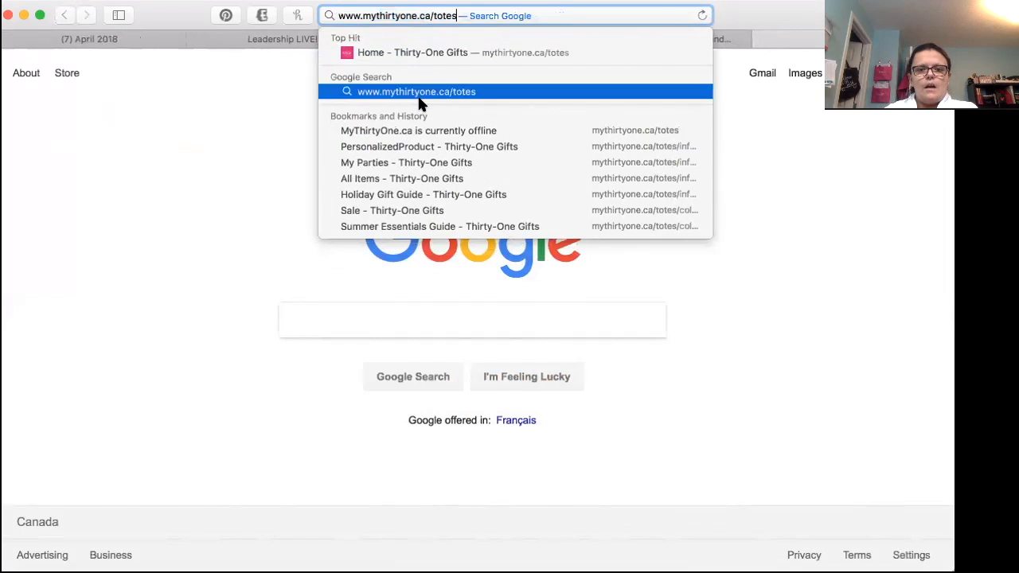
click(421, 93)
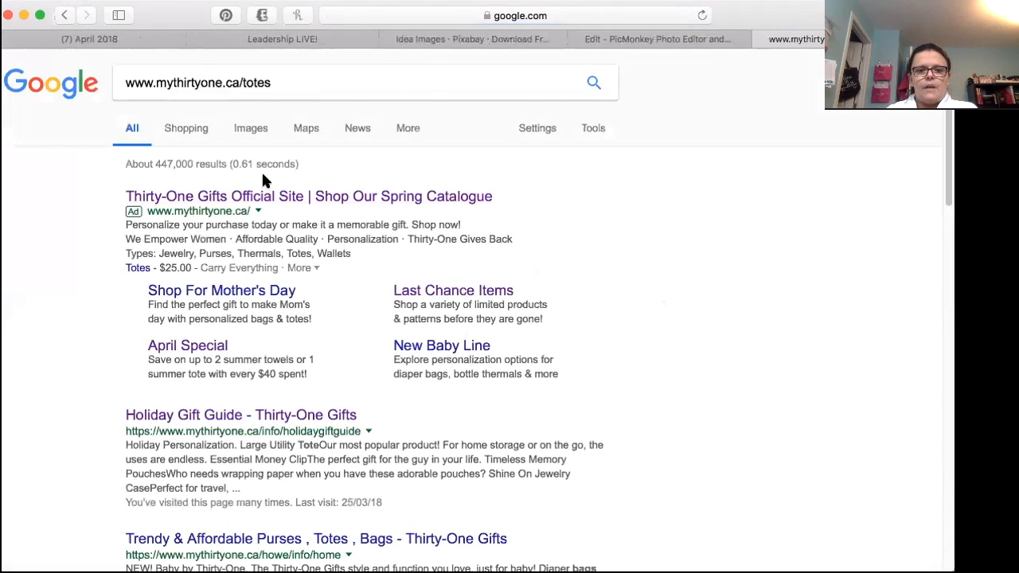
click(258, 201)
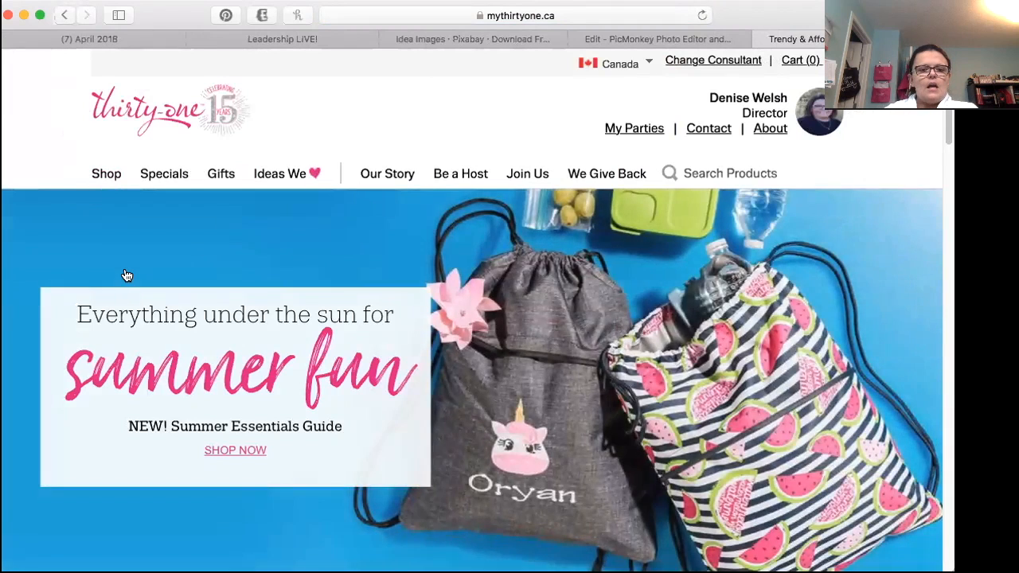
Step: Look over the Thirty-One home page and open the Summer Essentials Guide from the shop categories
scroll(126, 271, down, 5)
scroll(125, 266, down, 10)
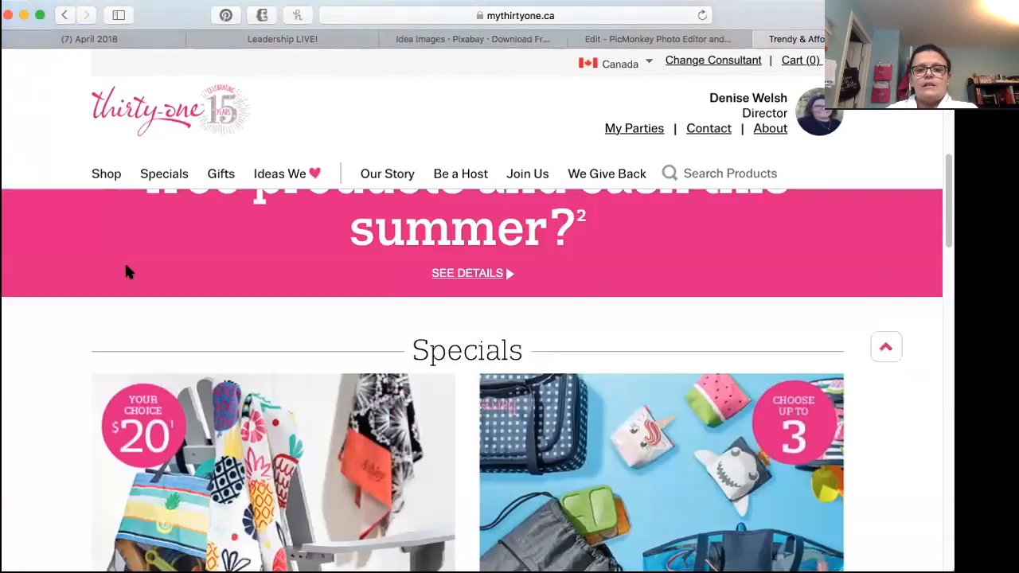
scroll(125, 271, up, 8)
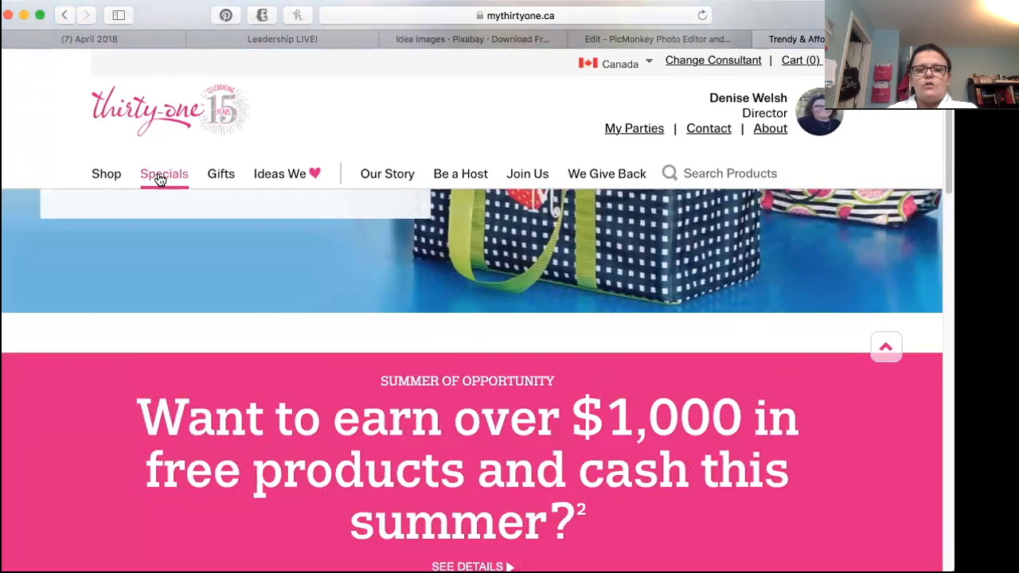
mouse_move(155, 179)
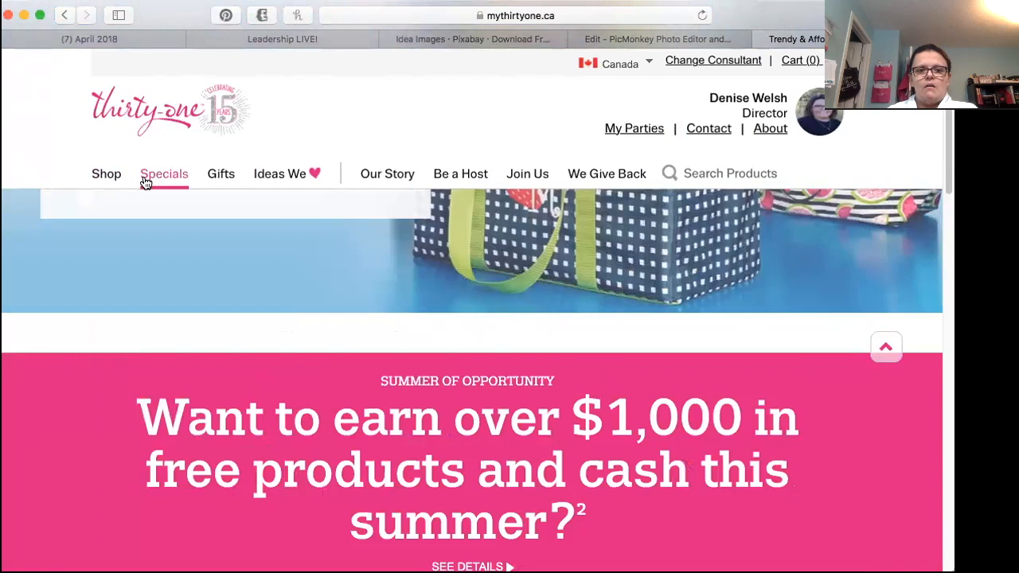
mouse_move(111, 181)
click(117, 213)
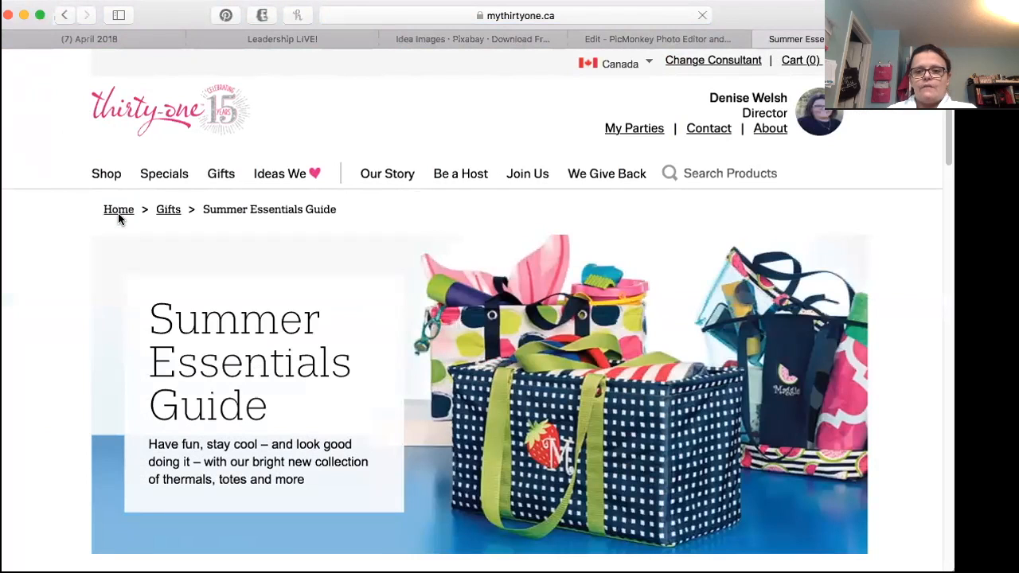
Step: Open the Cool Cinch Thermal - Slice of Summer product page and capture a screenshot of its product photo
scroll(117, 213, down, 5)
scroll(118, 220, down, 5)
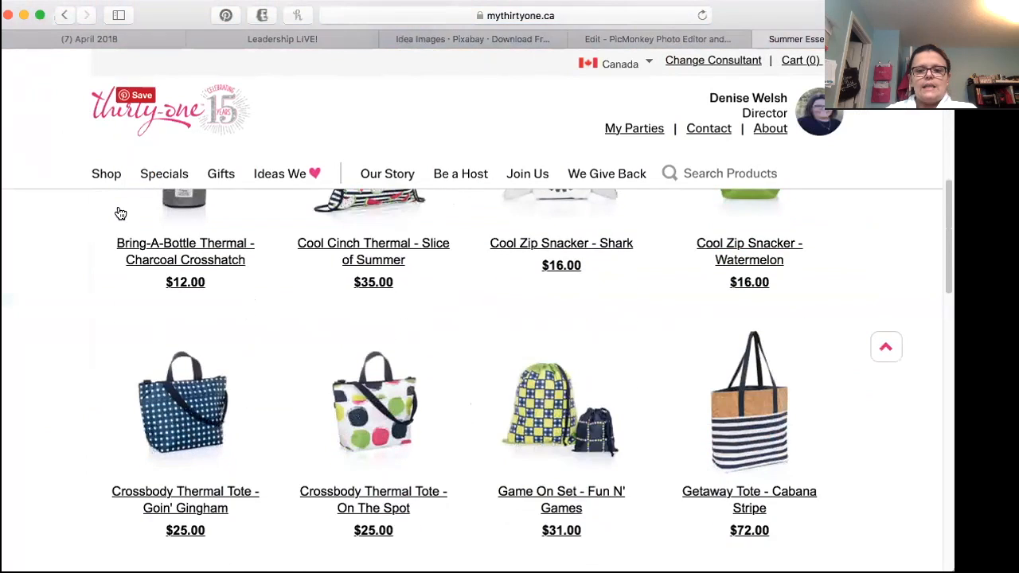
scroll(118, 211, up, 3)
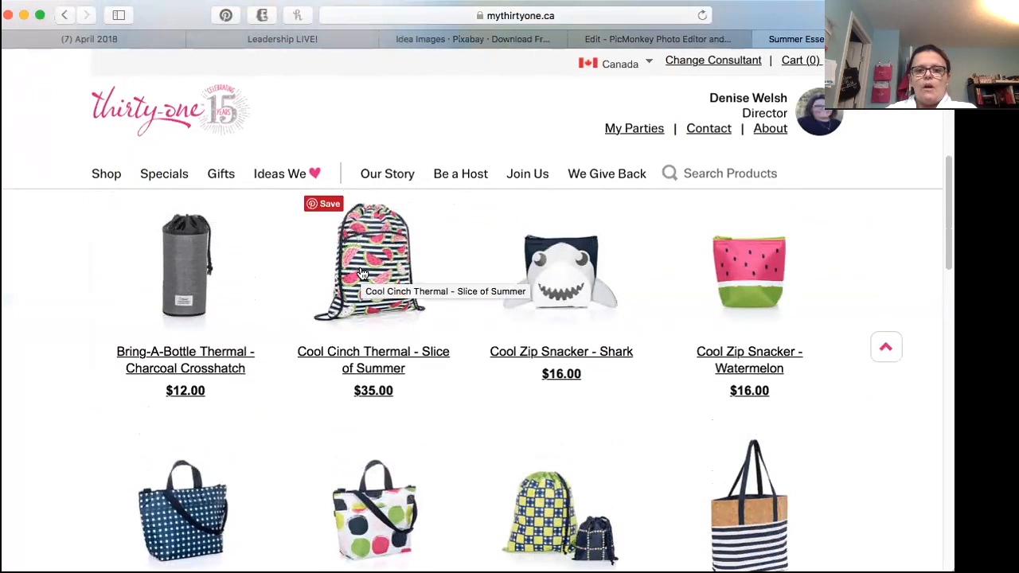
click(358, 255)
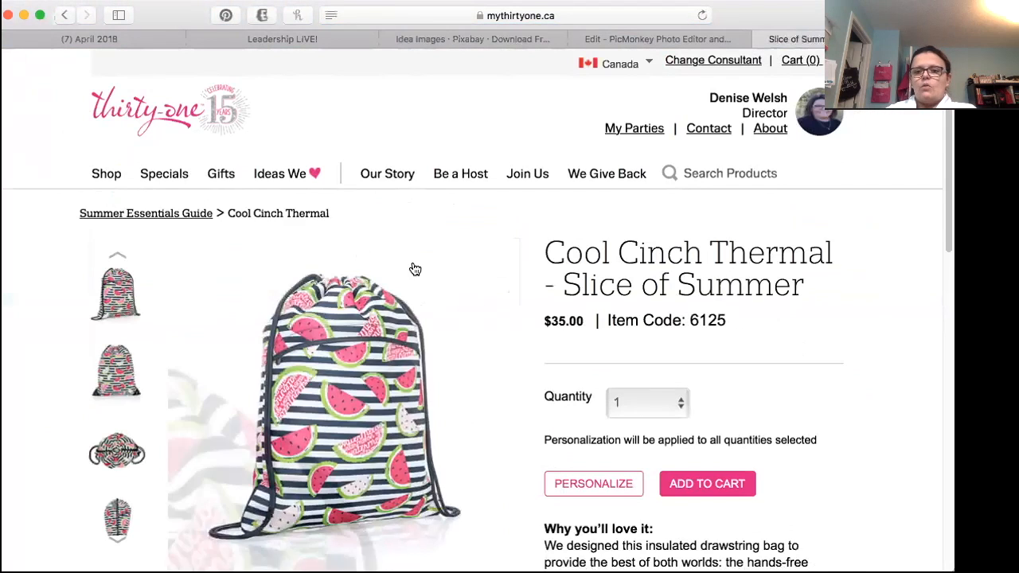
scroll(415, 269, down, 3)
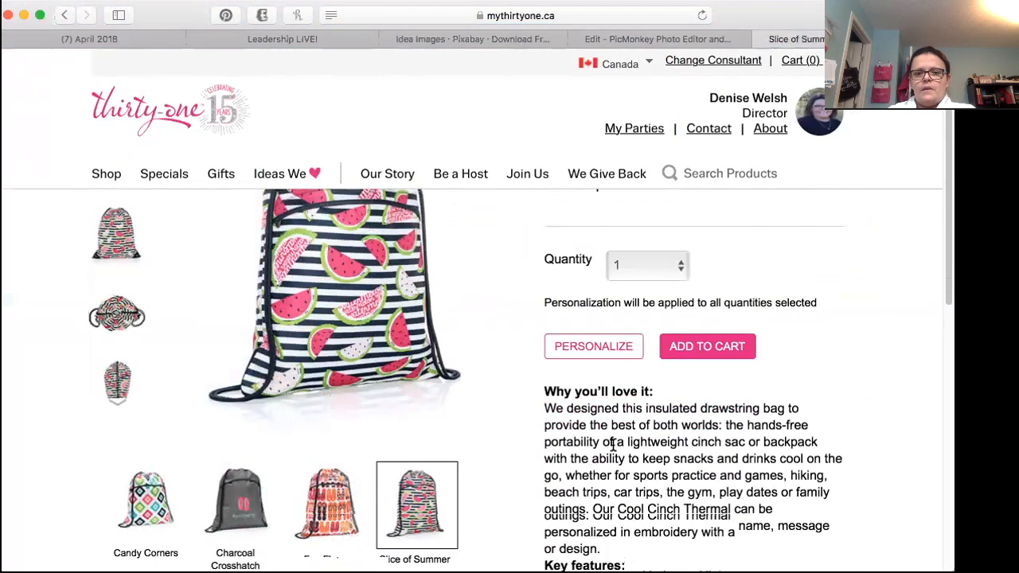
scroll(613, 446, up, 2)
scroll(608, 435, down, 1)
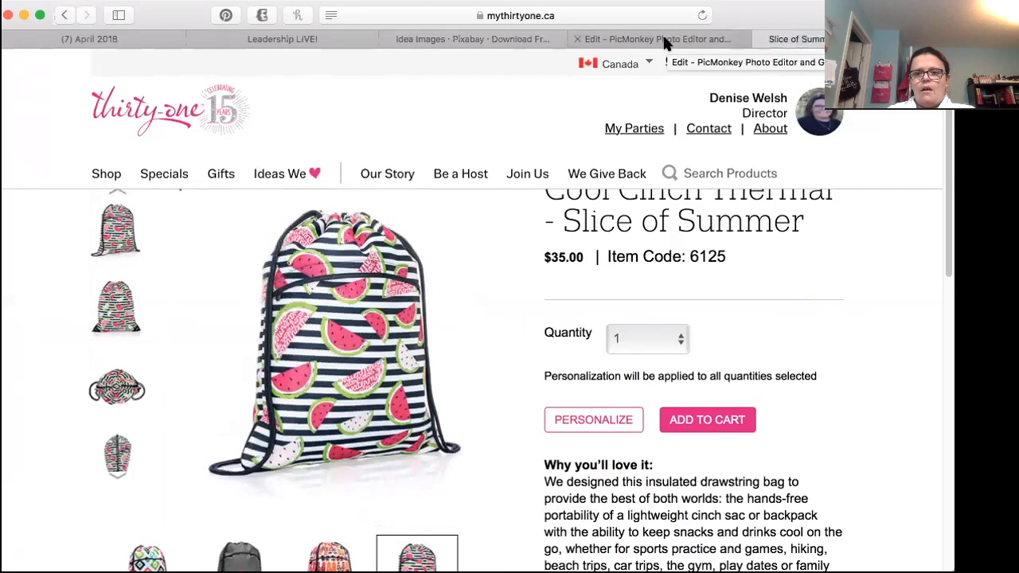
Step: From the Summer Essentials Guide, open the Cool Zip Snacker - Shark page and capture a screenshot of its product photo
mouse_move(162, 170)
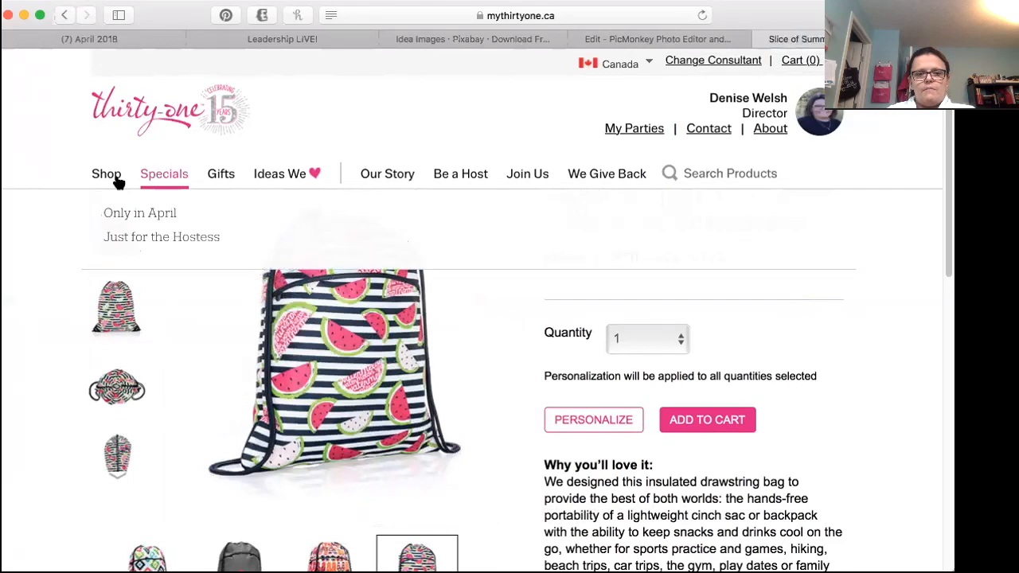
mouse_move(99, 183)
click(111, 212)
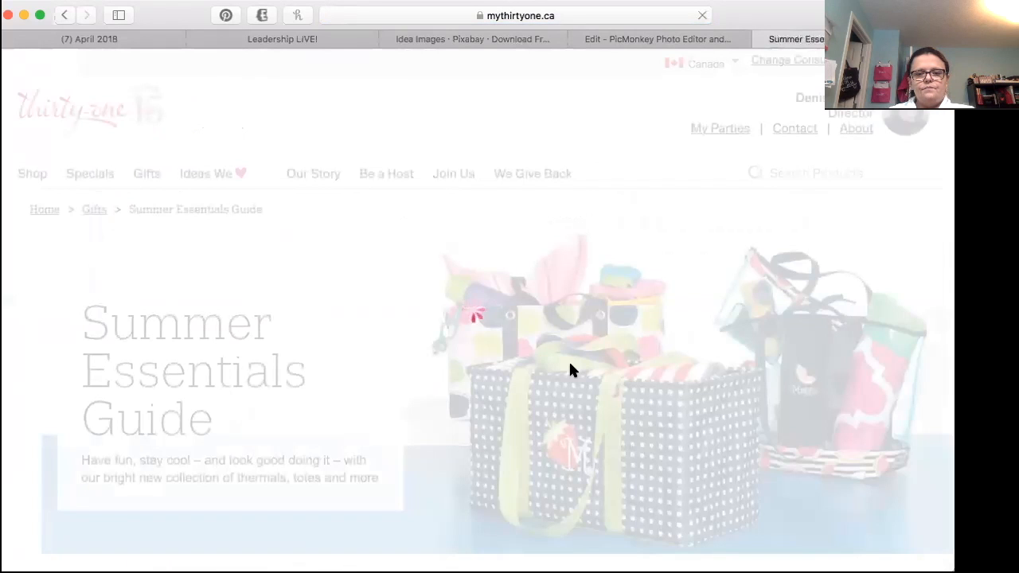
scroll(567, 363, down, 6)
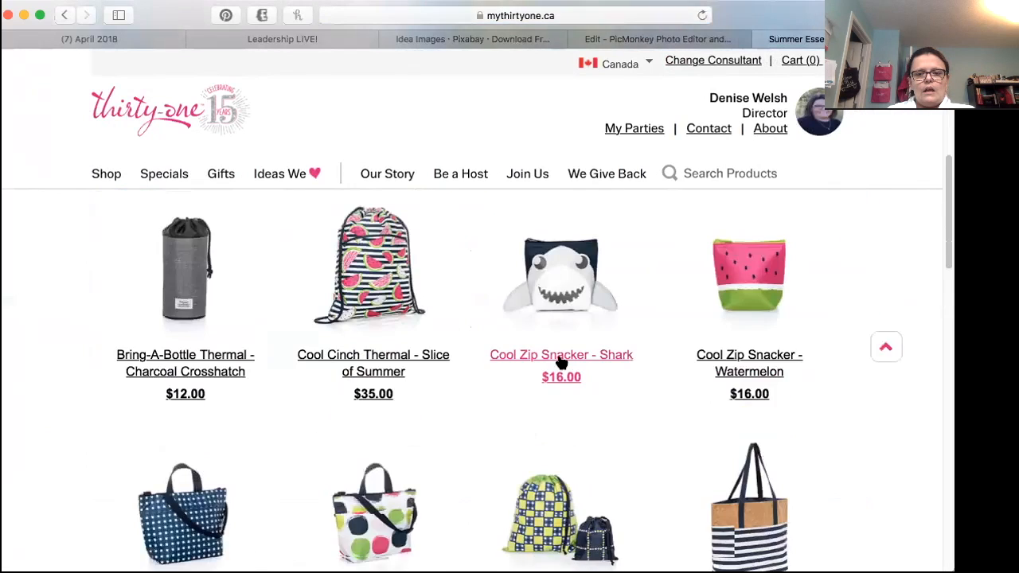
scroll(561, 363, down, 2)
scroll(561, 360, up, 4)
click(564, 383)
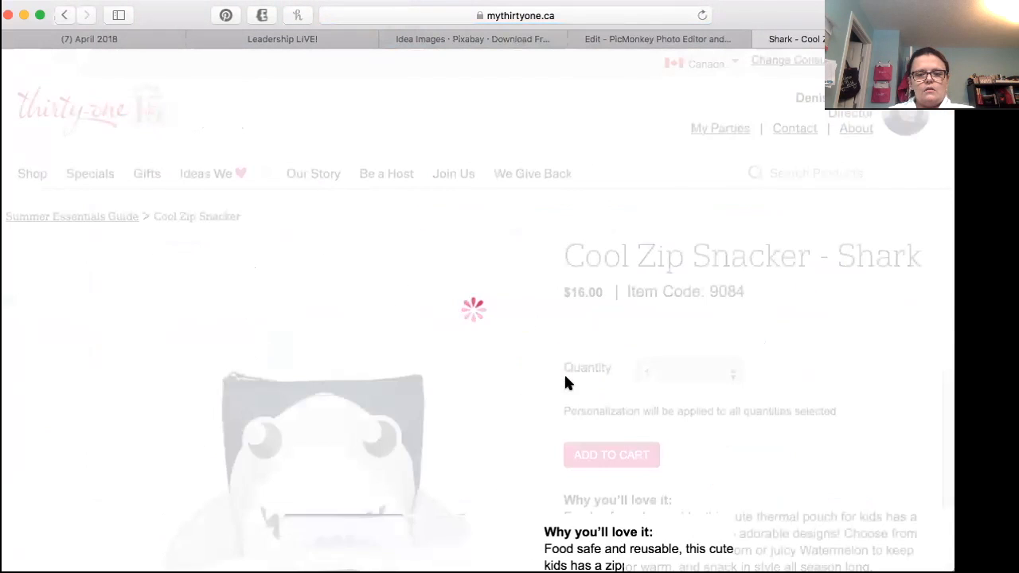
scroll(554, 379, down, 2)
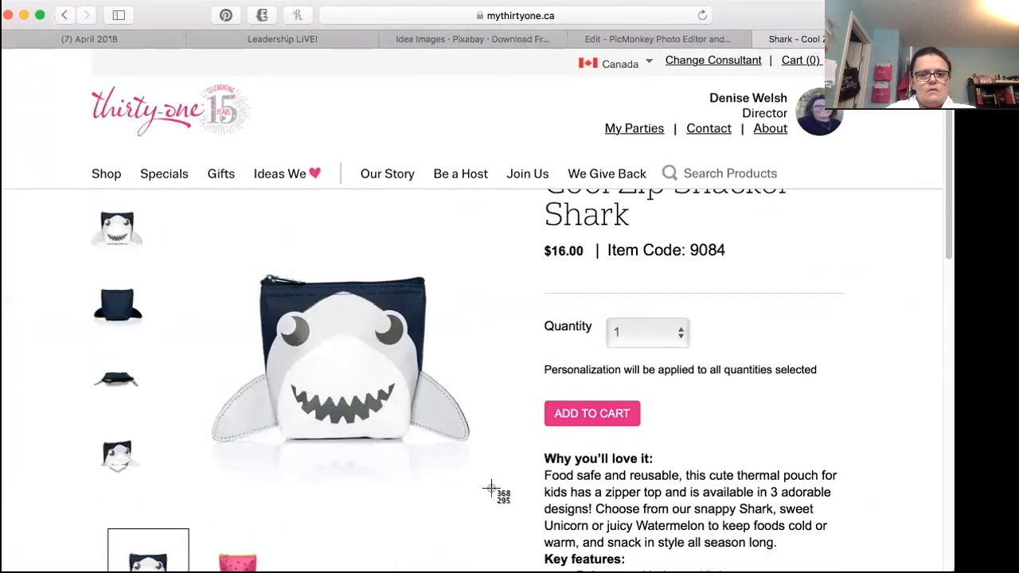
Step: From the Summer Essentials Guide, open the Large Utility Tote - On The Spot page and capture a screenshot of its product photo
mouse_move(106, 177)
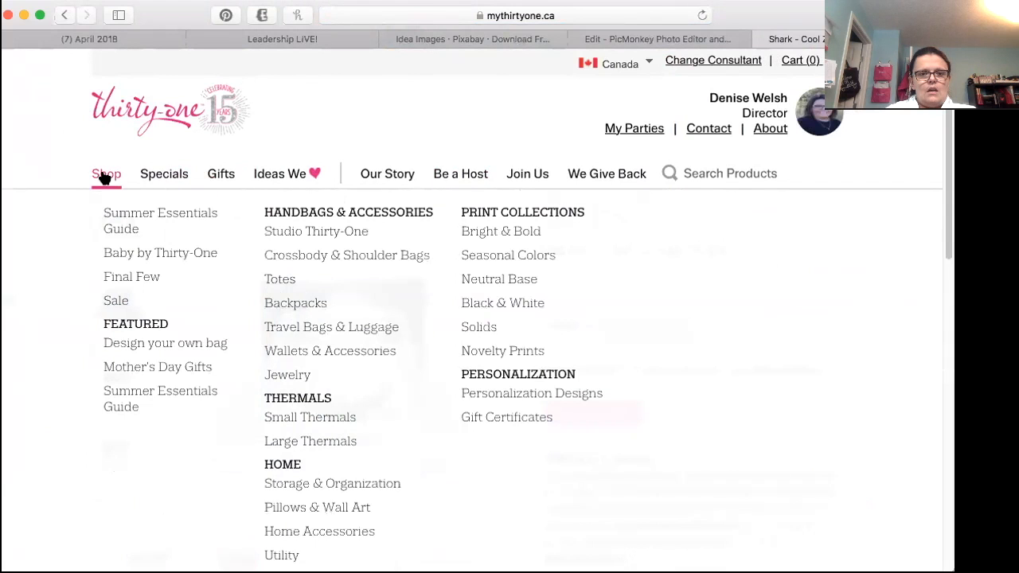
click(109, 217)
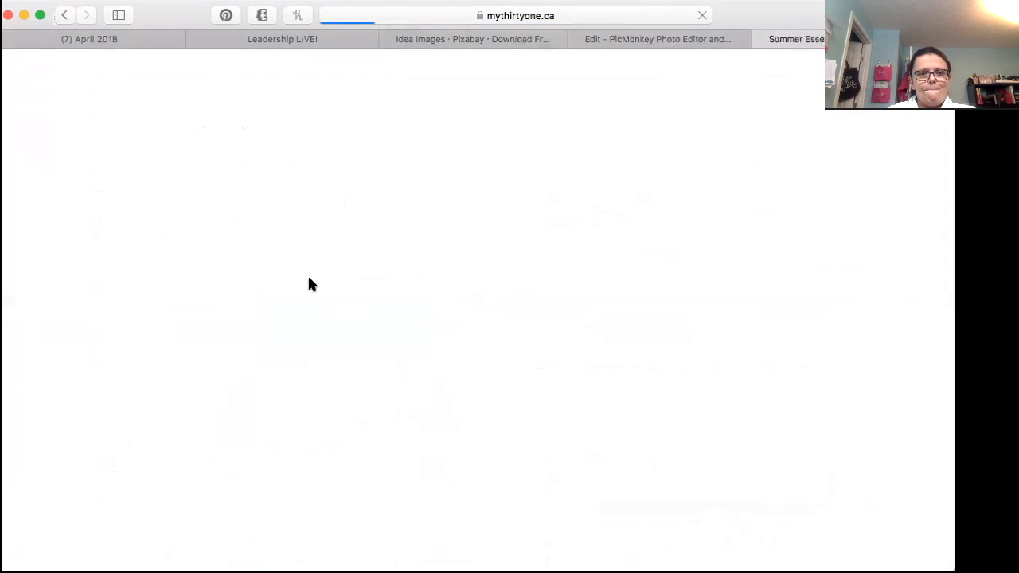
scroll(311, 284, down, 10)
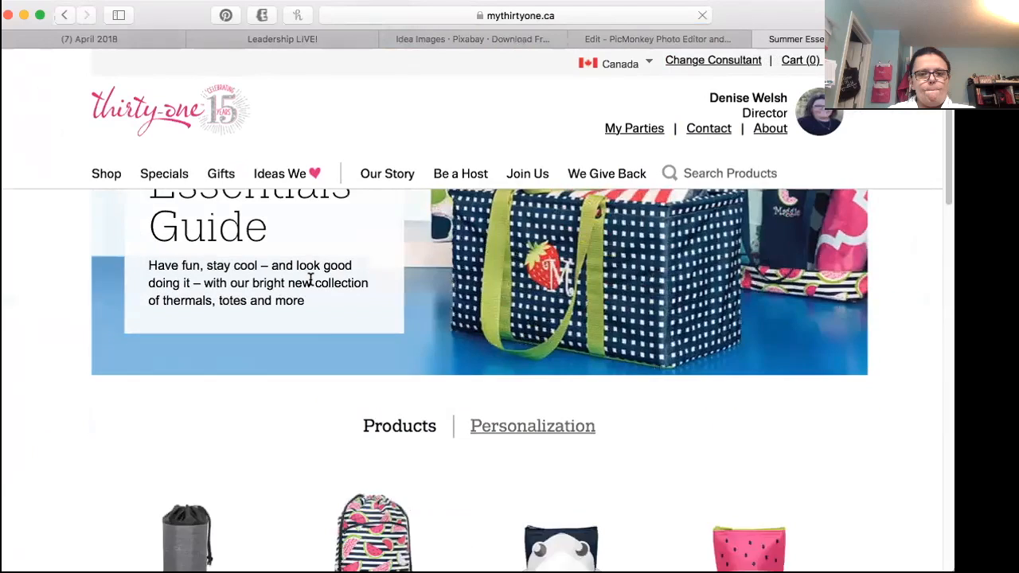
scroll(311, 285, down, 5)
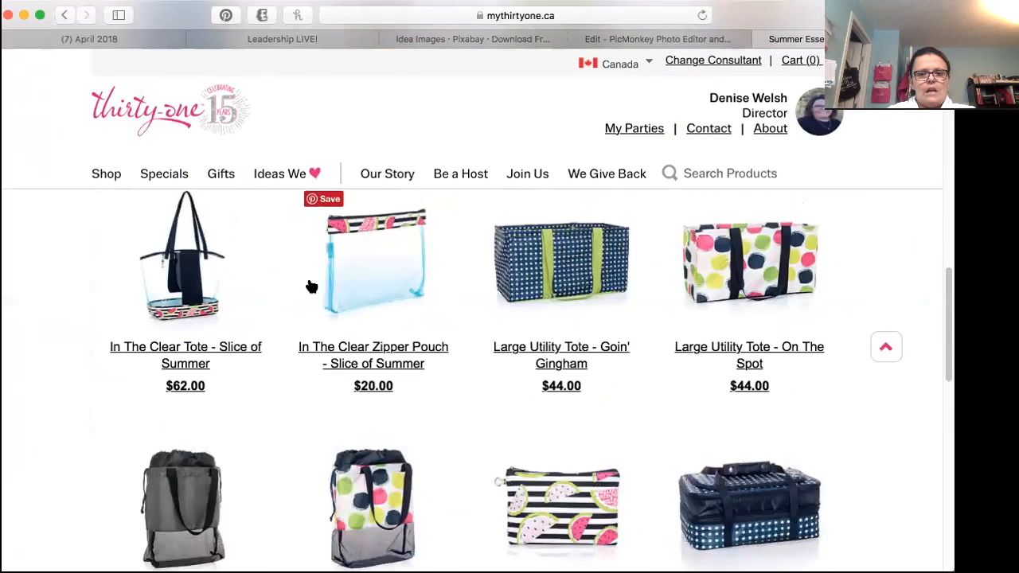
scroll(311, 287, down, 8)
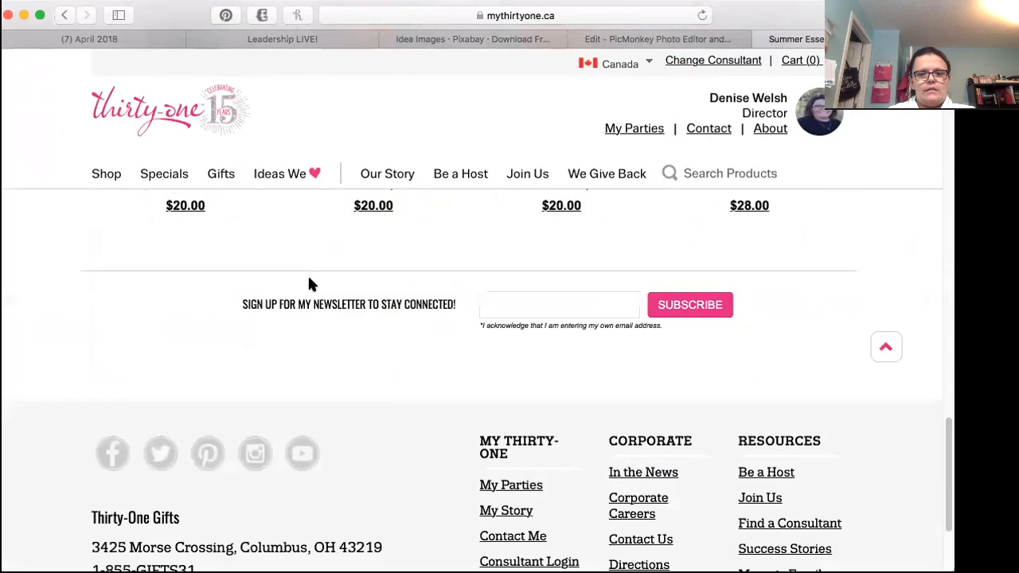
scroll(311, 287, up, 3)
scroll(311, 287, up, 1)
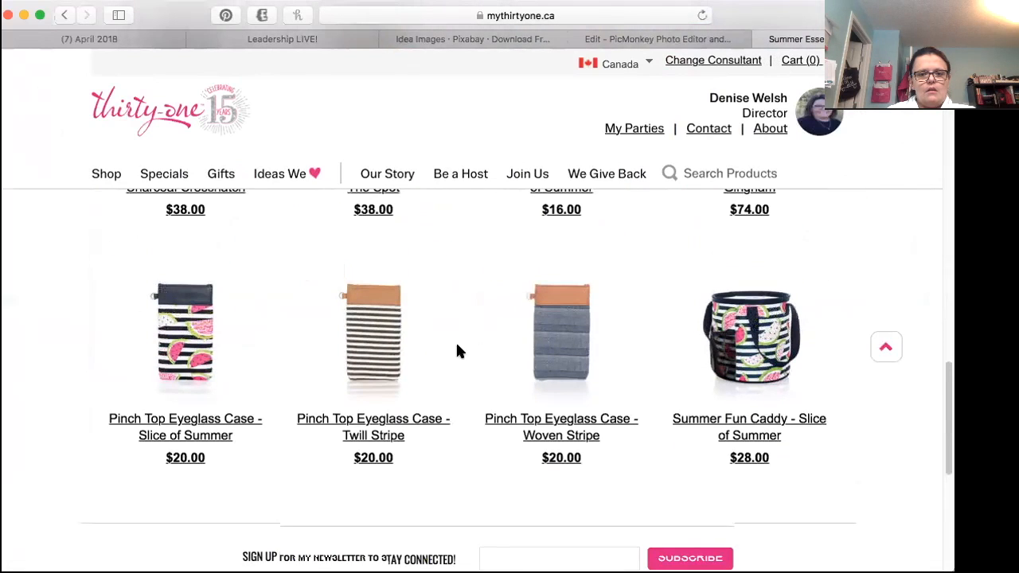
scroll(457, 349, up, 2)
scroll(457, 349, up, 4)
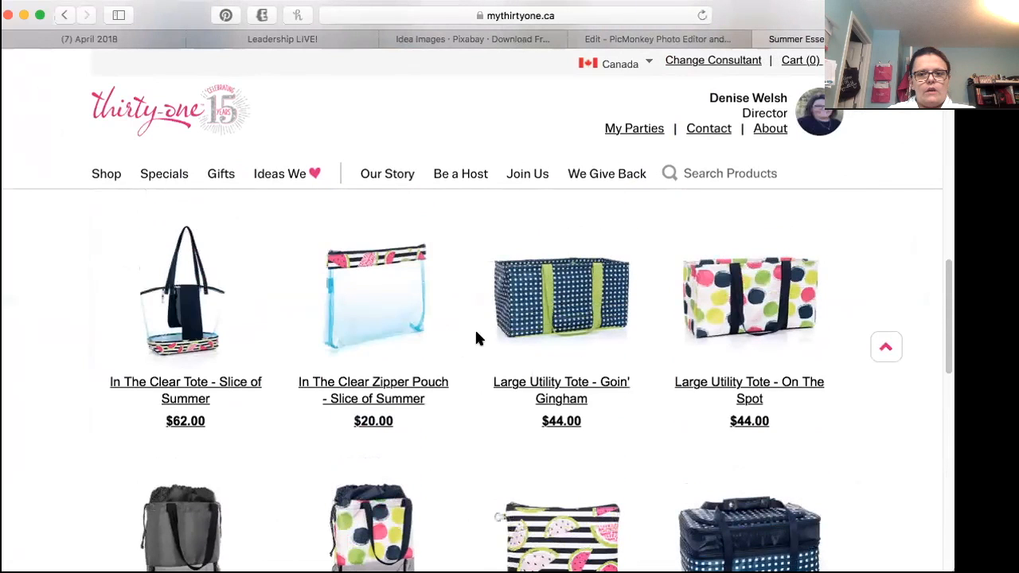
click(714, 319)
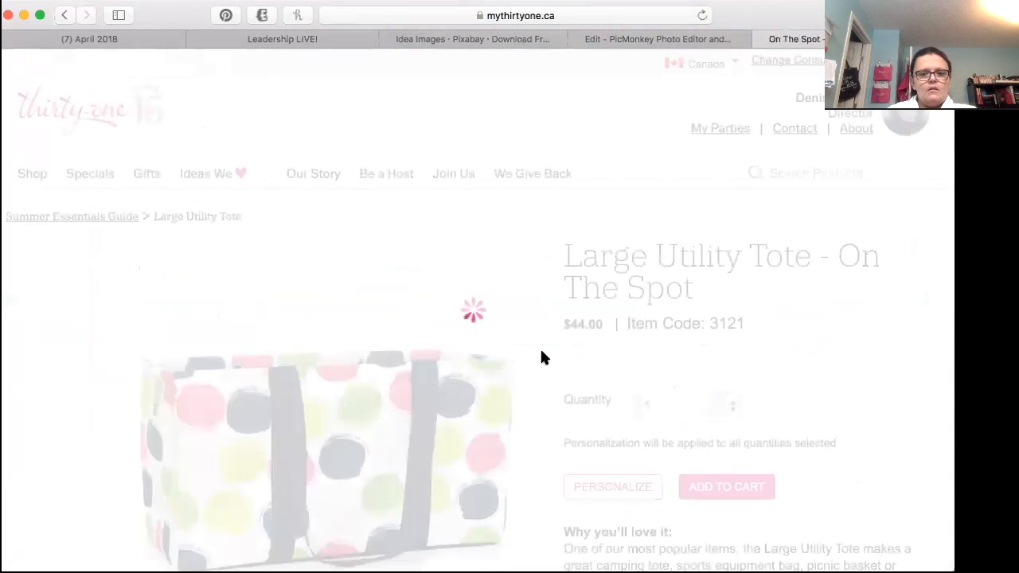
scroll(544, 360, down, 2)
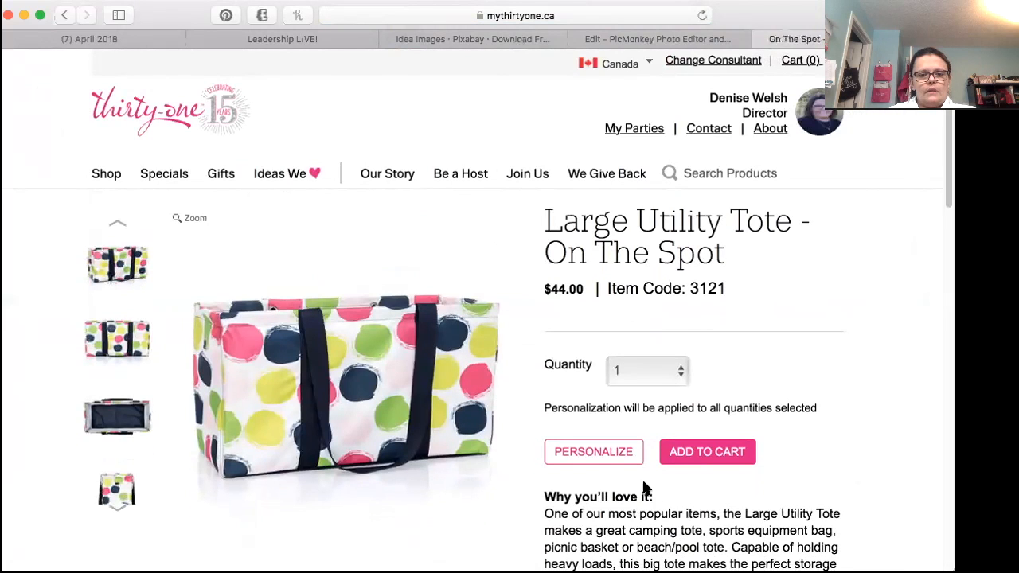
key(super+shift+4)
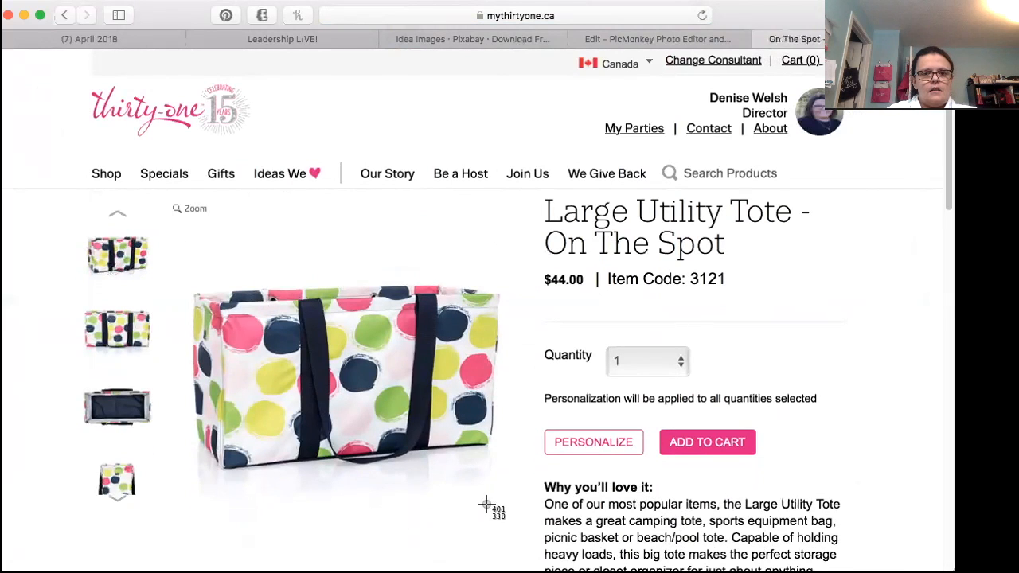
Step: Switch to the PicMonkey editor and start adding an own overlay image from the computer
click(653, 41)
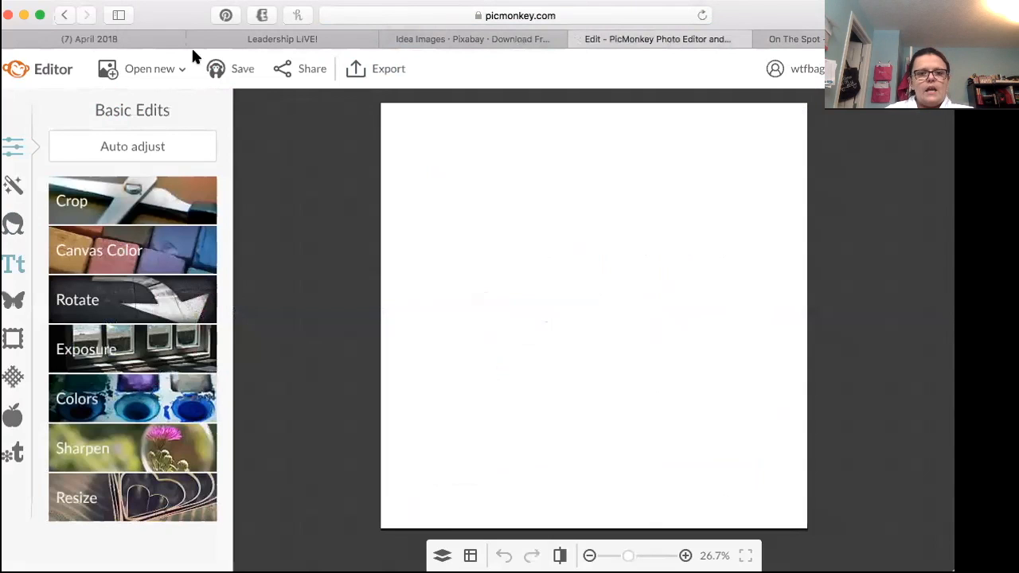
click(22, 303)
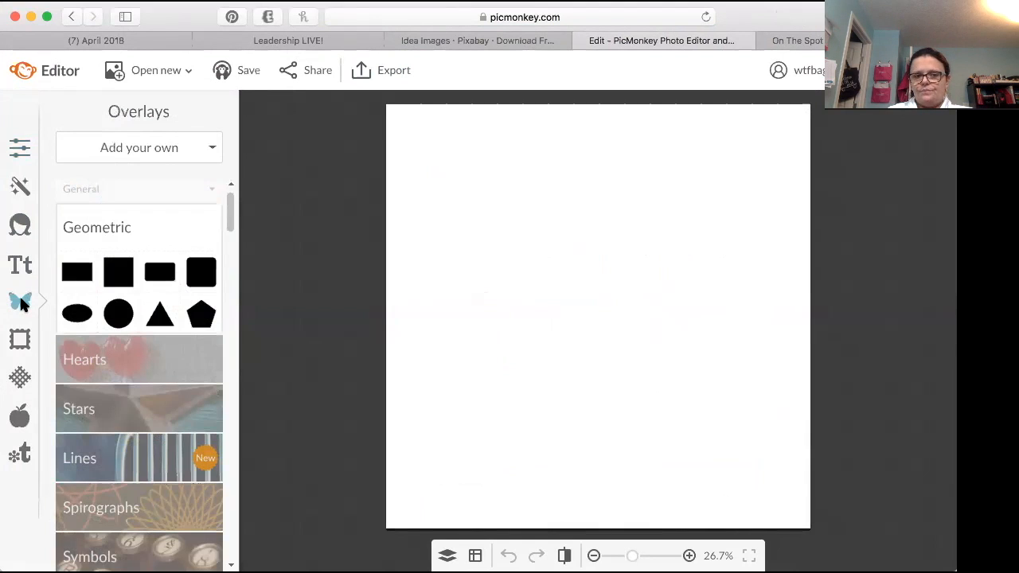
click(151, 151)
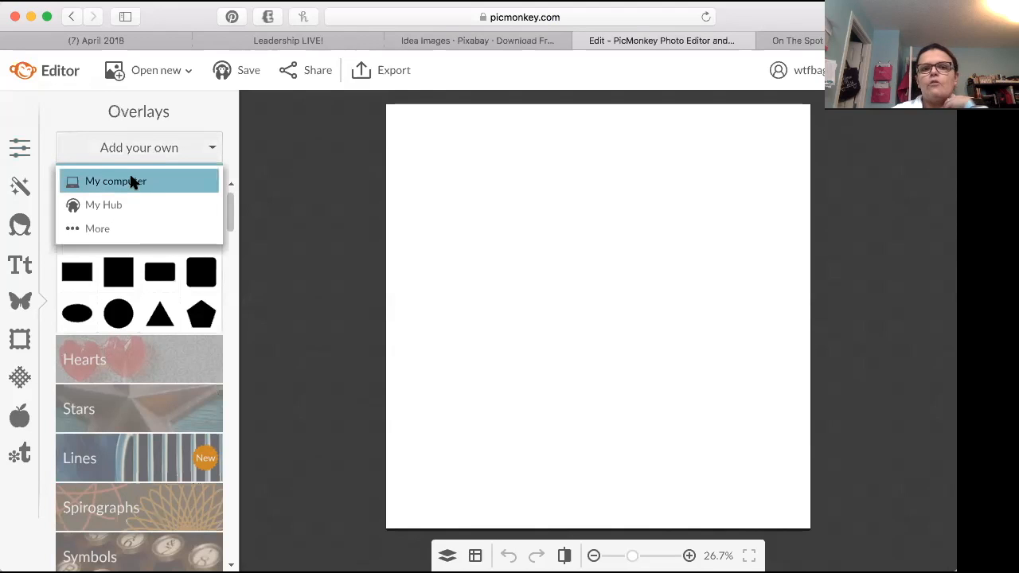
click(133, 181)
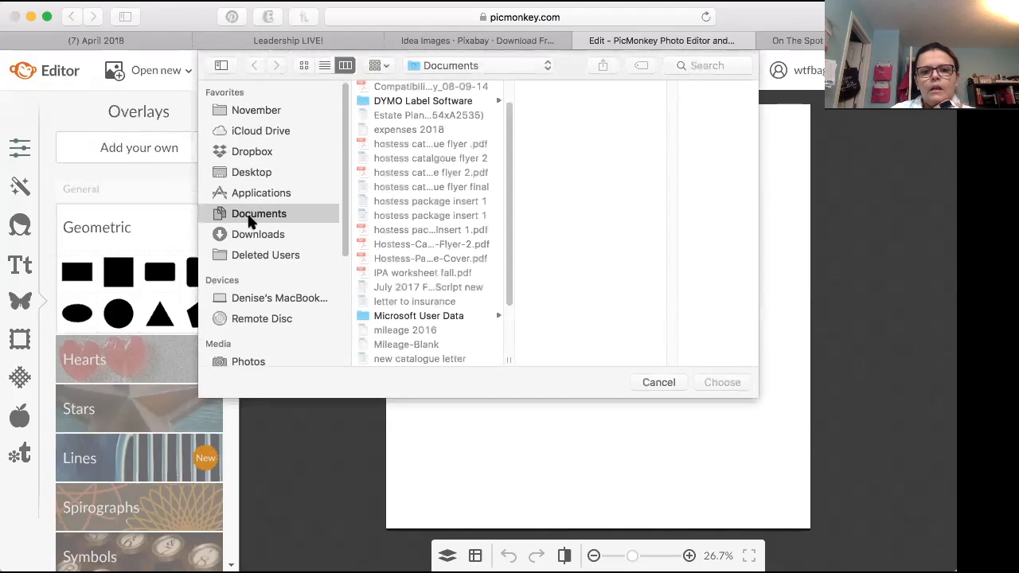
Step: Add the watermelon drawstring backpack image, Screen Shot 2018-04-17 at 10.55.27 AM from the Desktop, as an overlay
click(257, 154)
click(251, 173)
scroll(422, 260, down, 15)
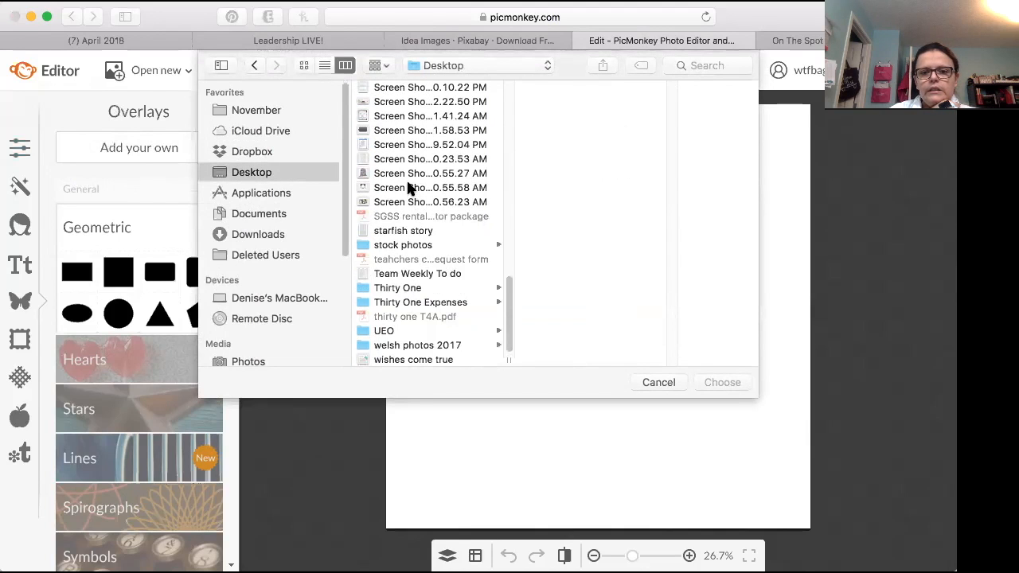
click(406, 174)
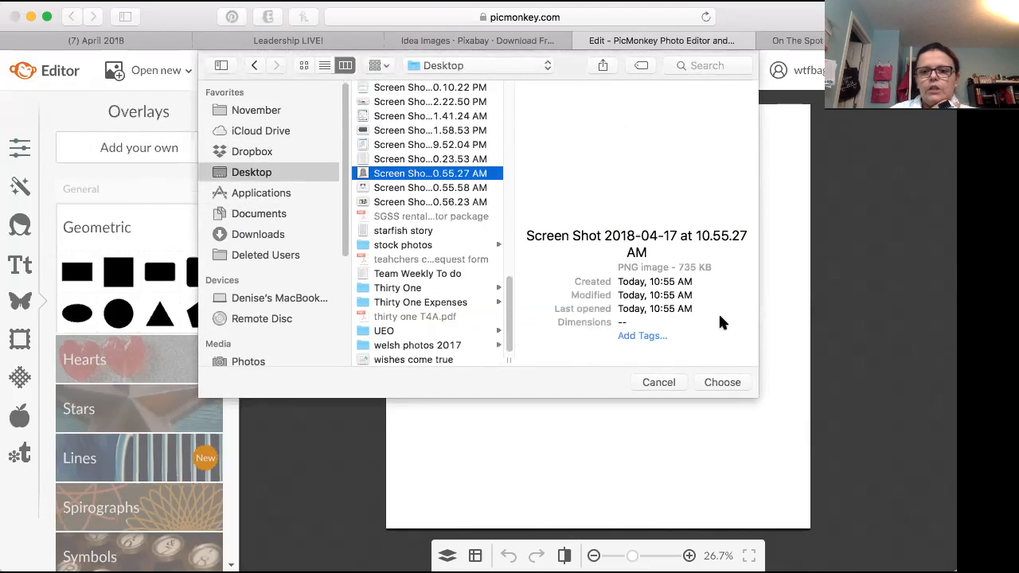
click(722, 383)
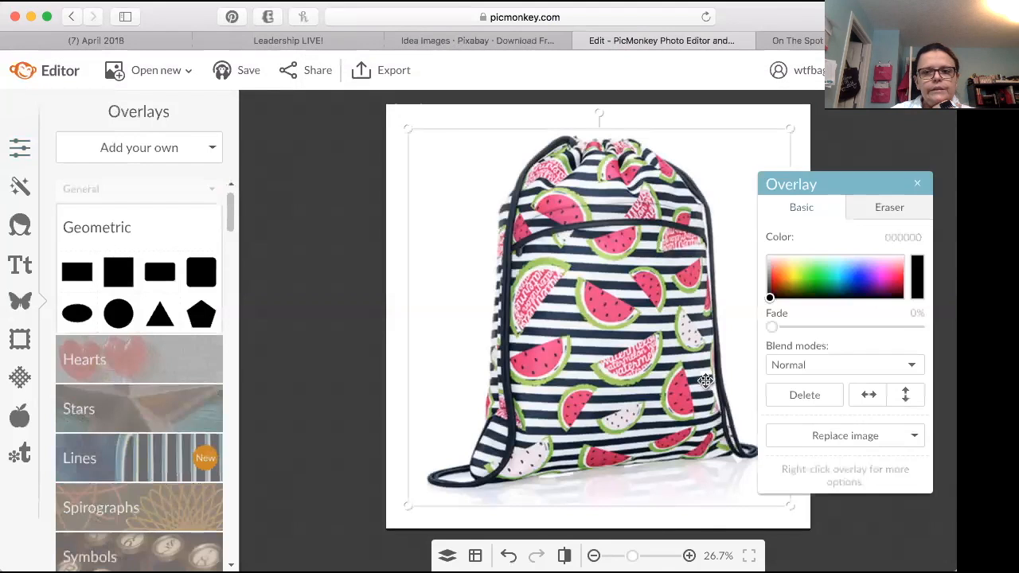
Step: Shrink the backpack overlay to about a third of the canvas width, place it left of center and tilt it slightly counterclockwise
drag(794, 126, 577, 372)
drag(494, 407, 525, 360)
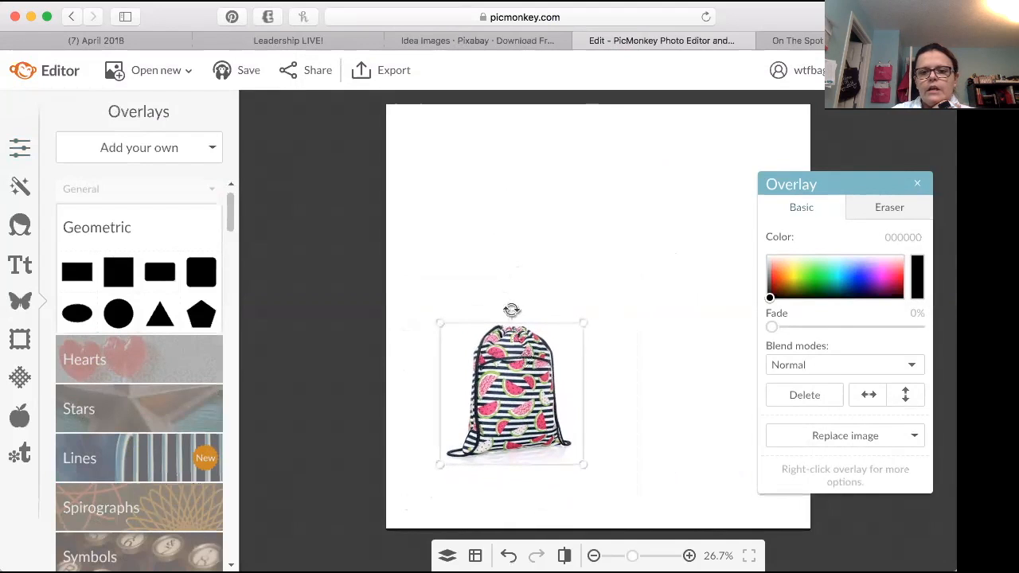
mouse_move(512, 308)
mouse_down()
mouse_move(494, 312)
mouse_move(537, 303)
mouse_move(495, 313)
mouse_up()
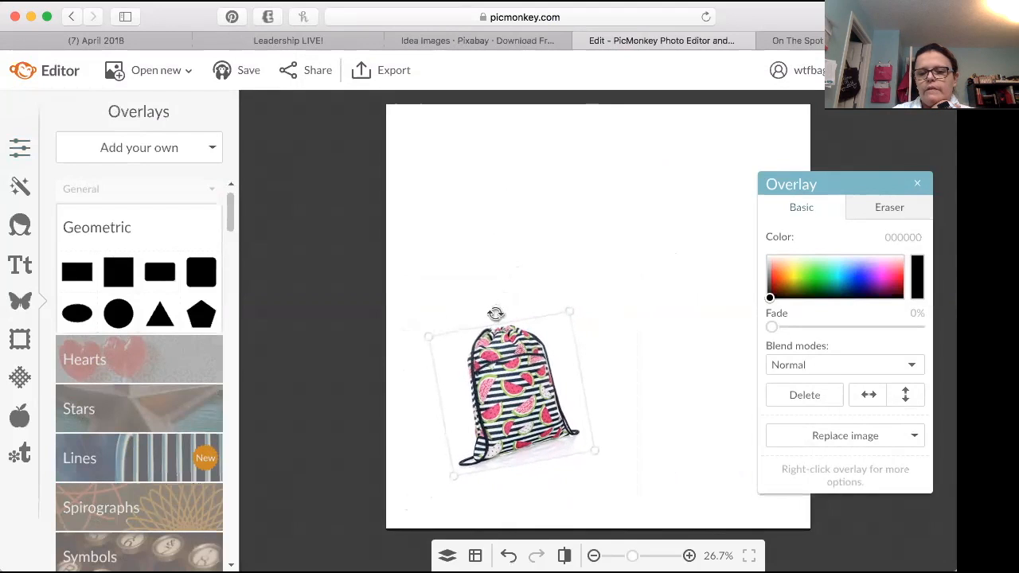
click(623, 309)
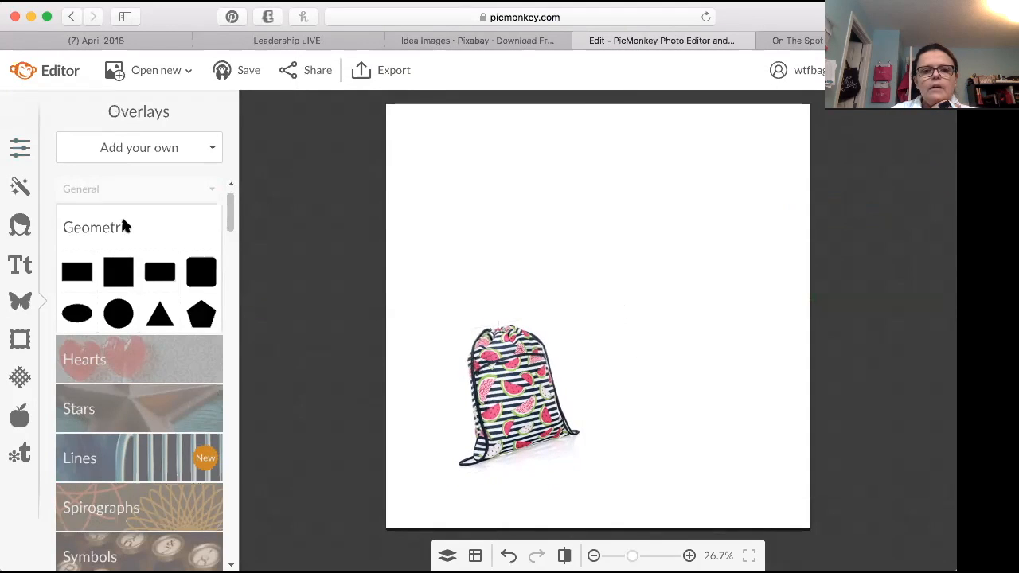
Step: Add the shark snacker image, Screen Shot 2018-04-17 at 10.55.58 AM from the Desktop, as another overlay
click(127, 151)
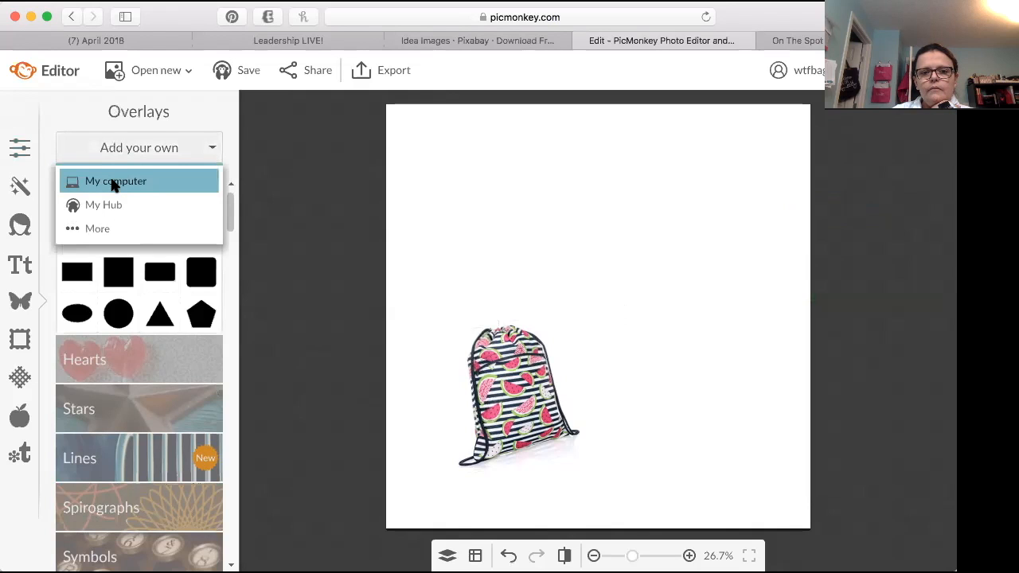
click(114, 181)
scroll(406, 263, down, 10)
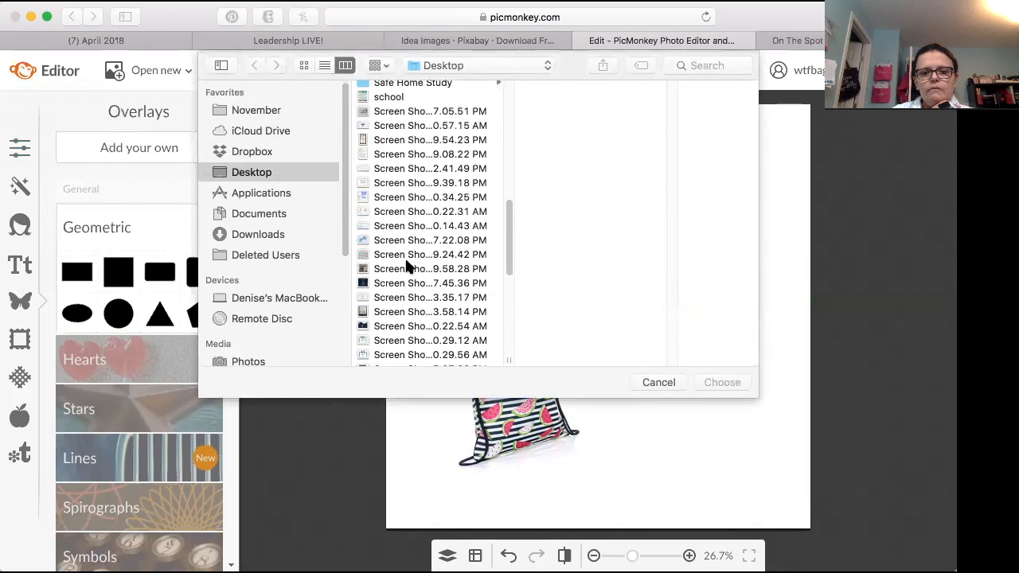
scroll(402, 286, down, 2)
scroll(398, 319, down, 8)
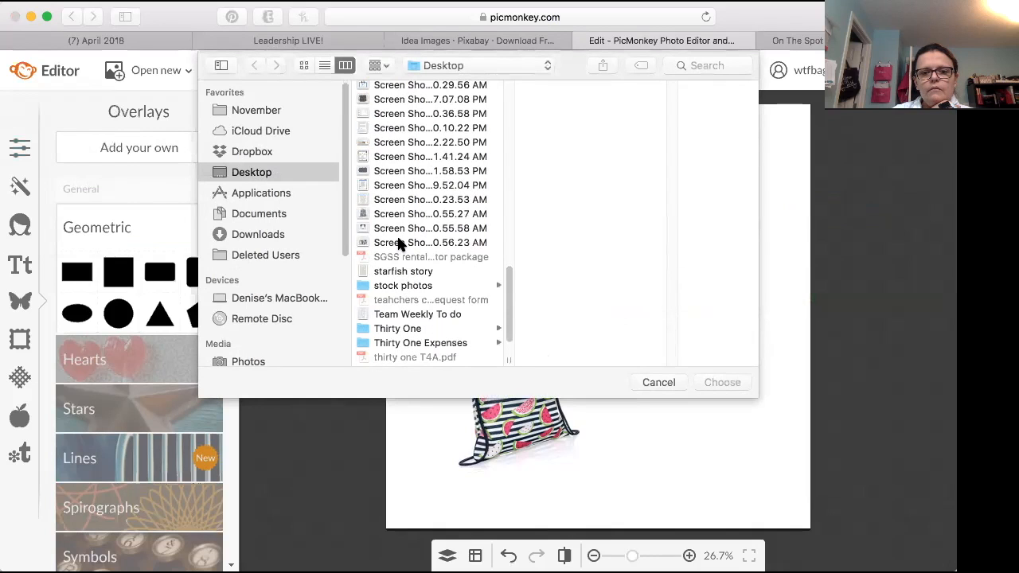
click(395, 239)
click(394, 228)
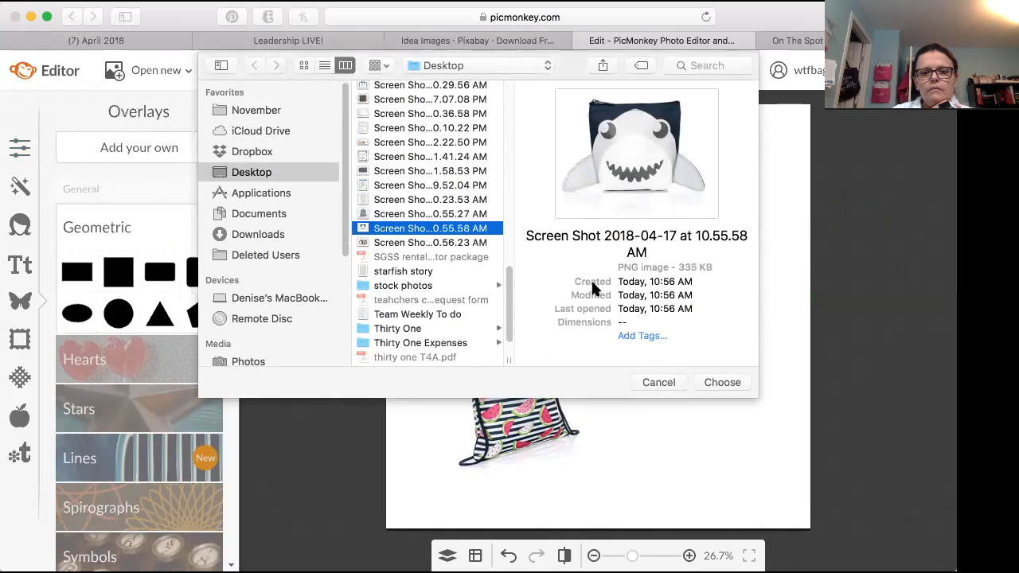
click(723, 378)
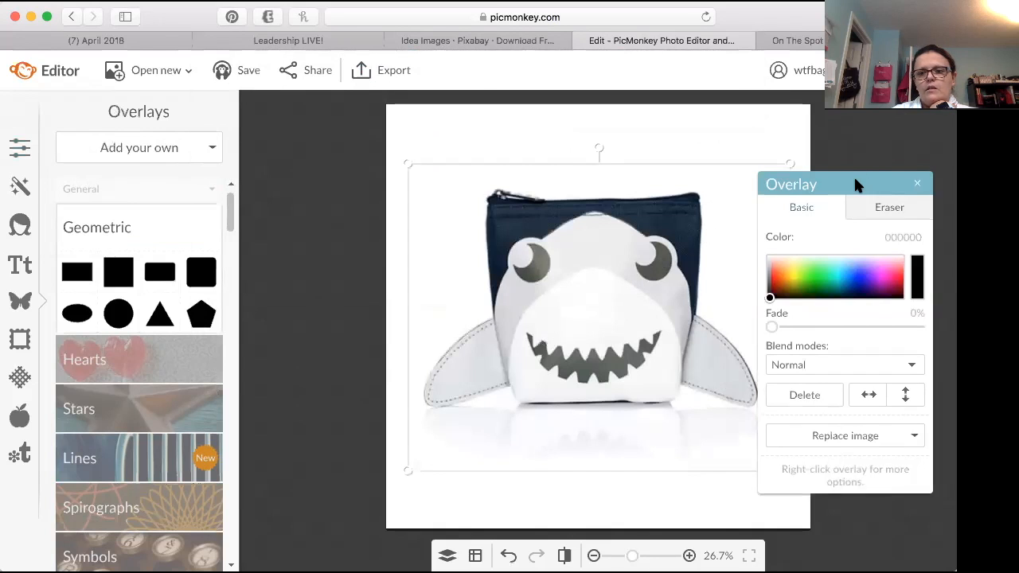
Step: Shrink the shark overlay to about a third of the canvas width and place it in the canvas's upper right area
drag(857, 184, 935, 191)
drag(787, 165, 571, 351)
drag(484, 410, 672, 247)
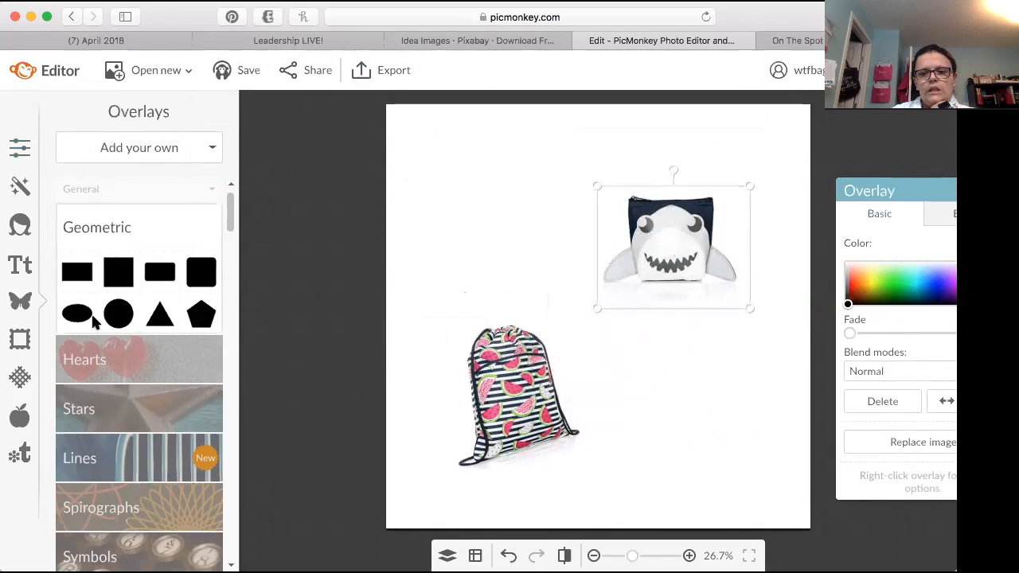
Step: Add the polka-dot utility tote image, Screen Shot 2018-04-17 at 10.56.23 AM from the Desktop, as an overlay
click(133, 147)
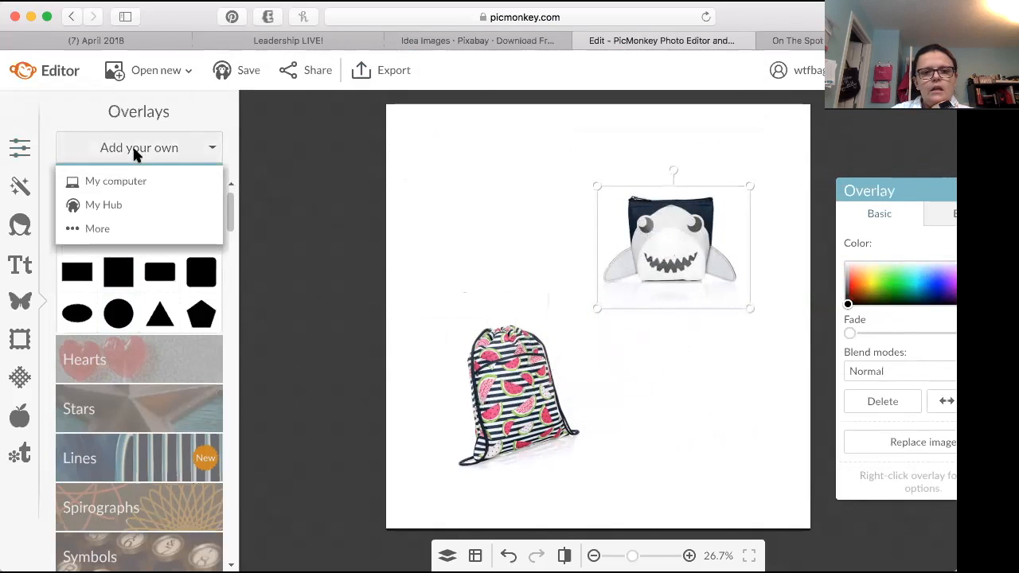
click(134, 180)
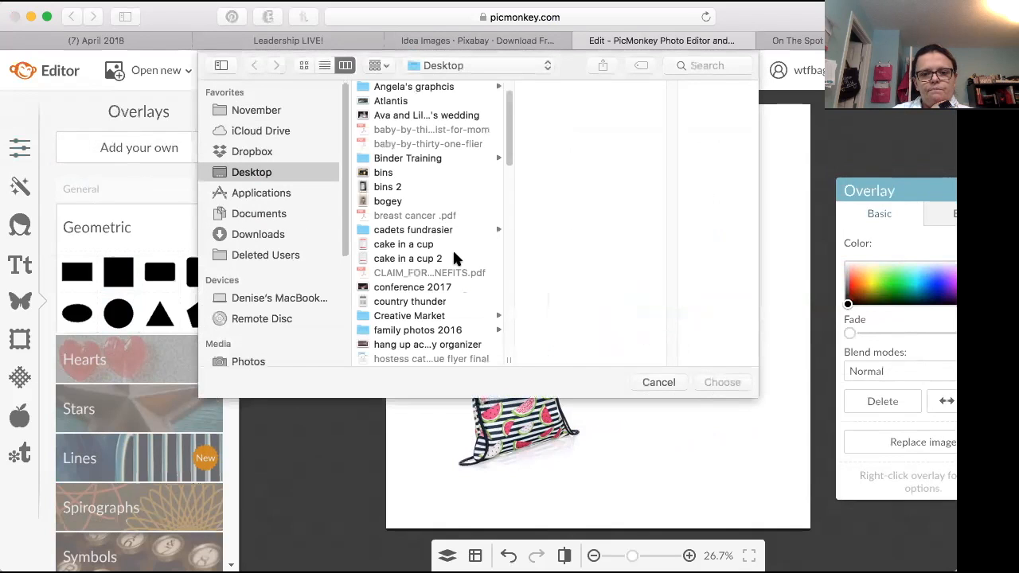
scroll(413, 267, down, 10)
scroll(412, 267, down, 5)
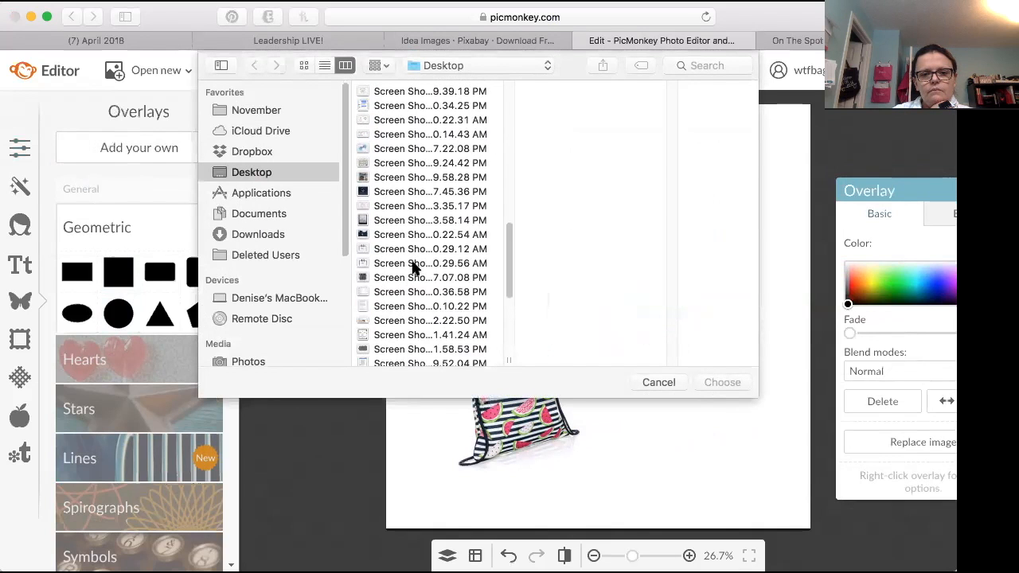
click(420, 238)
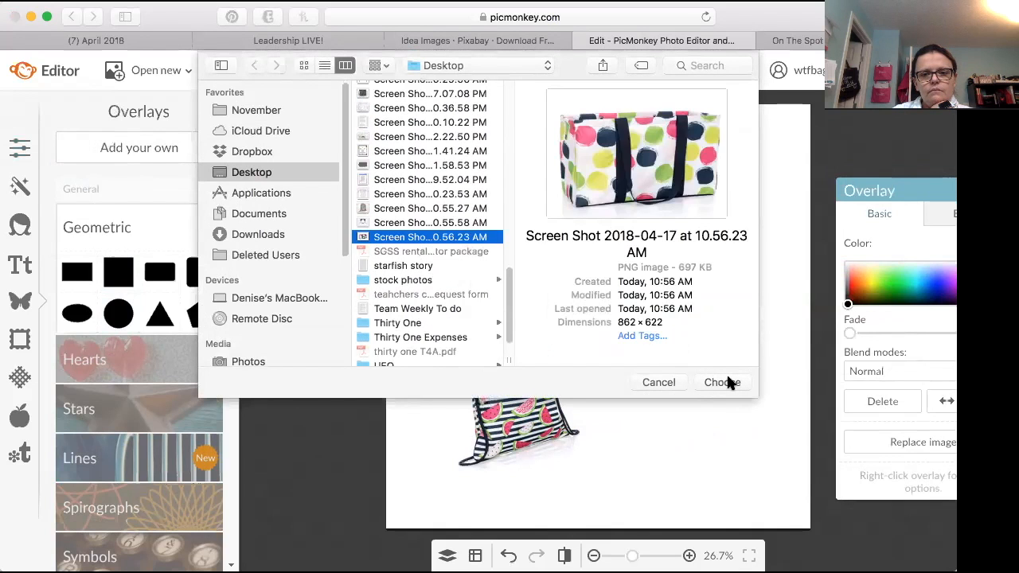
click(725, 380)
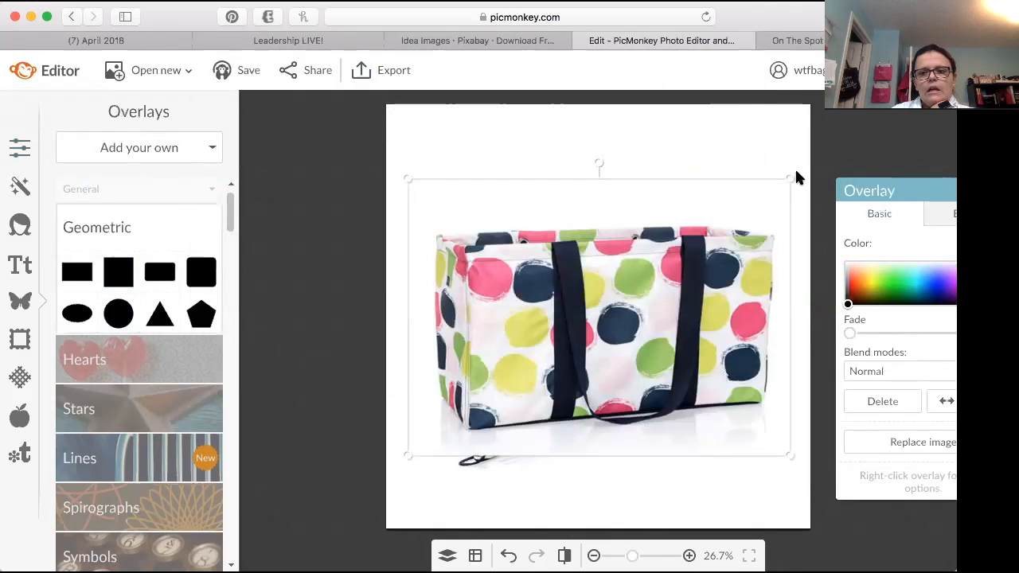
Step: Shrink the tote overlay into the canvas's lower right area and move the backpack overlay up to the upper left area
drag(790, 181, 750, 292)
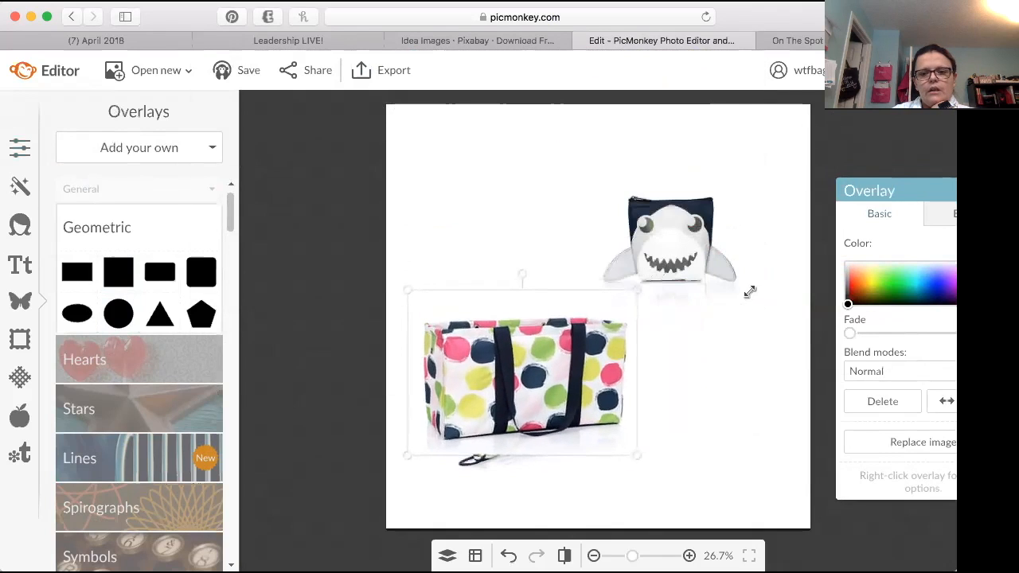
drag(553, 341, 674, 388)
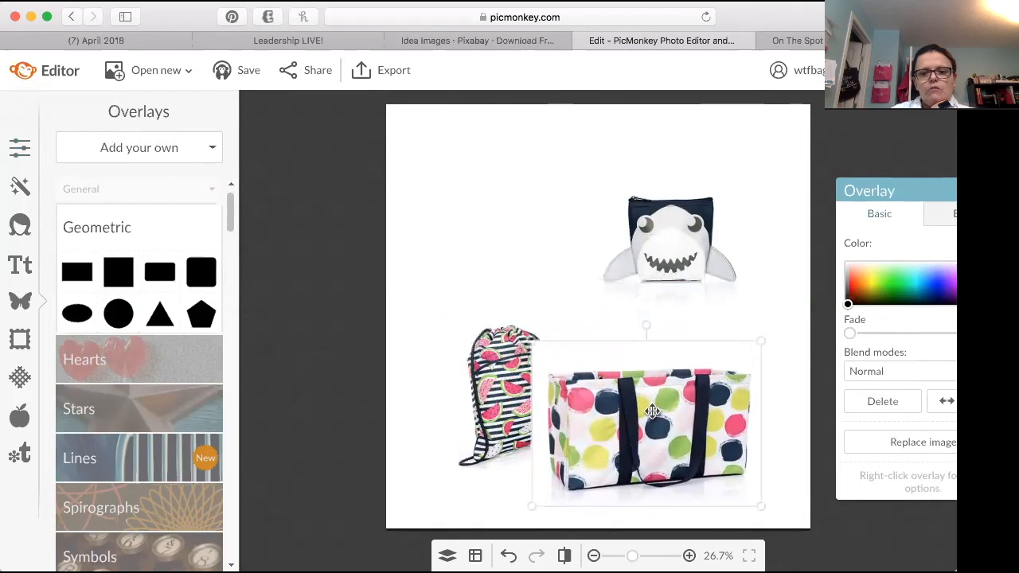
click(479, 355)
drag(488, 363, 470, 233)
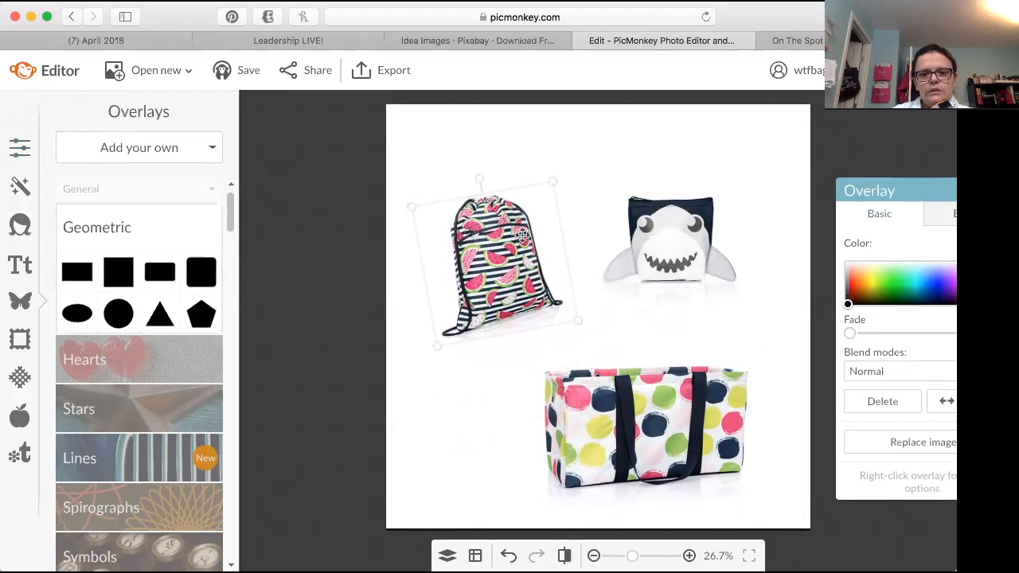
Step: Shift the shark overlay slightly right and tilt it clockwise, and move the tote overlay left toward the canvas's horizontal center
drag(696, 253, 712, 255)
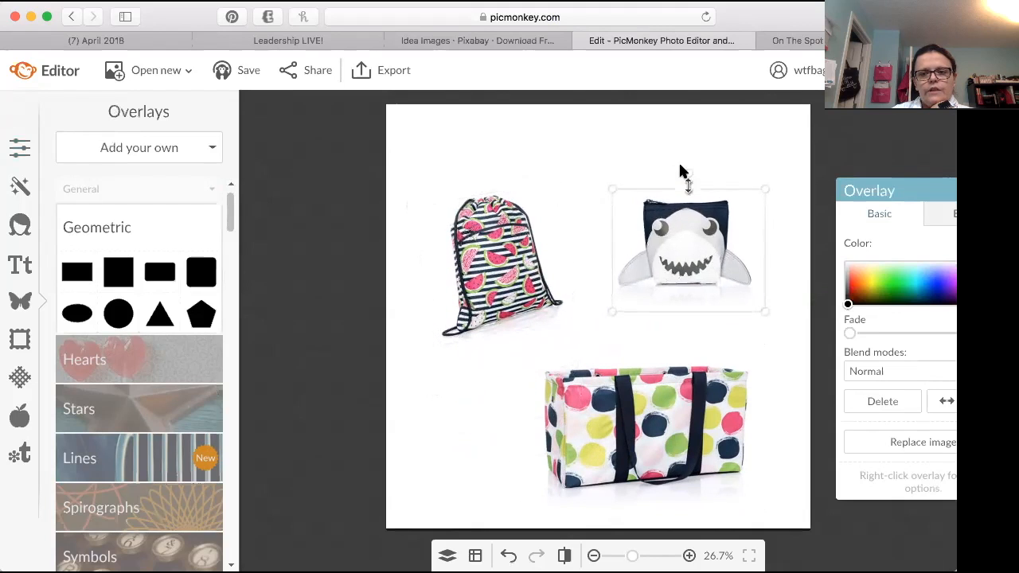
drag(688, 174, 707, 175)
drag(664, 427, 620, 425)
click(778, 441)
Step: Nudge the shark, backpack and tote overlays slightly lower to leave space for a title, keeping the tote centered near the bottom edge
drag(699, 259, 700, 271)
drag(478, 282, 480, 295)
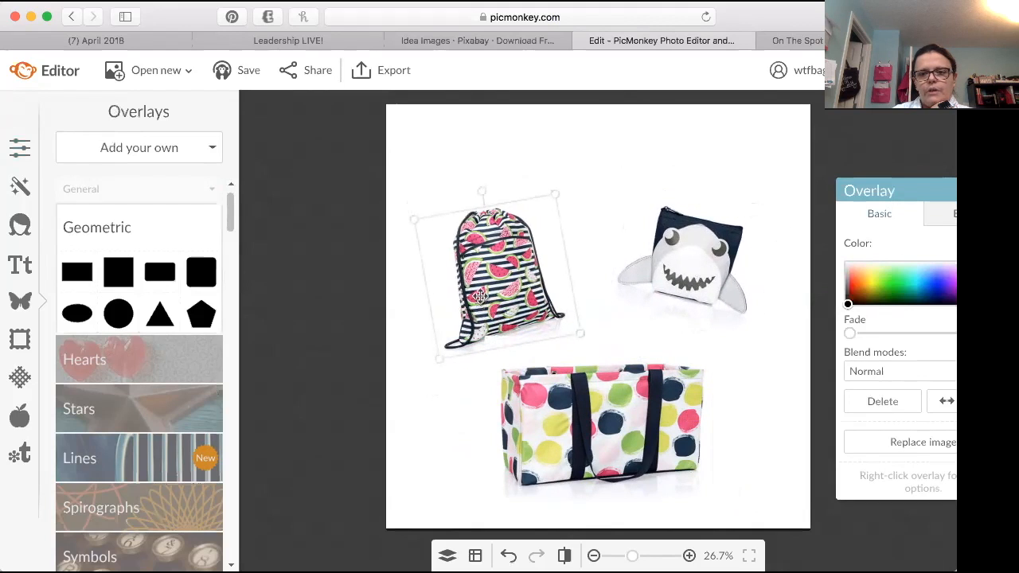
drag(718, 269, 726, 276)
drag(609, 422, 612, 443)
click(599, 328)
click(619, 422)
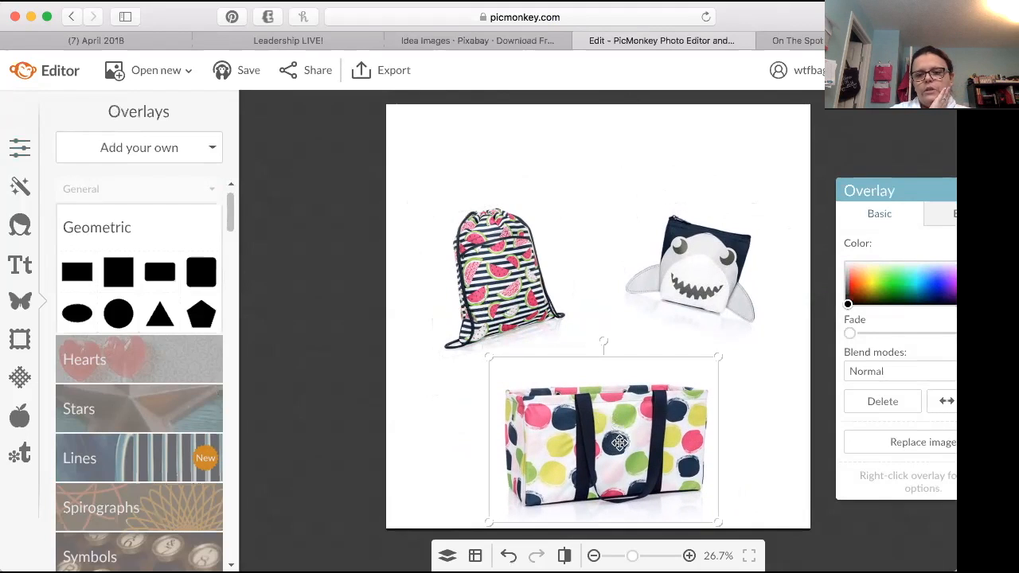
mouse_move(619, 437)
mouse_down()
mouse_move(580, 341)
mouse_move(586, 430)
mouse_move(608, 441)
mouse_up()
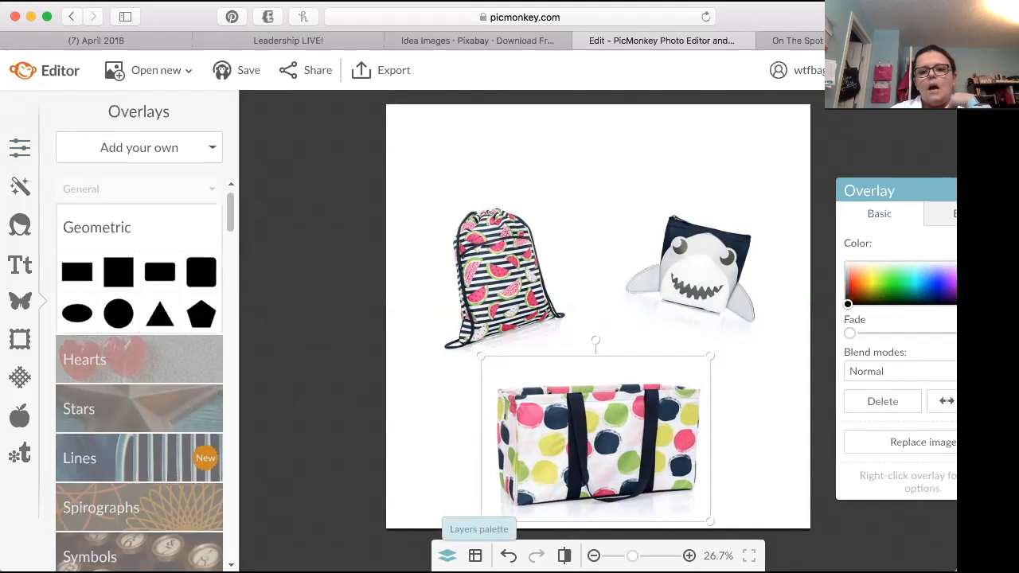
click(758, 406)
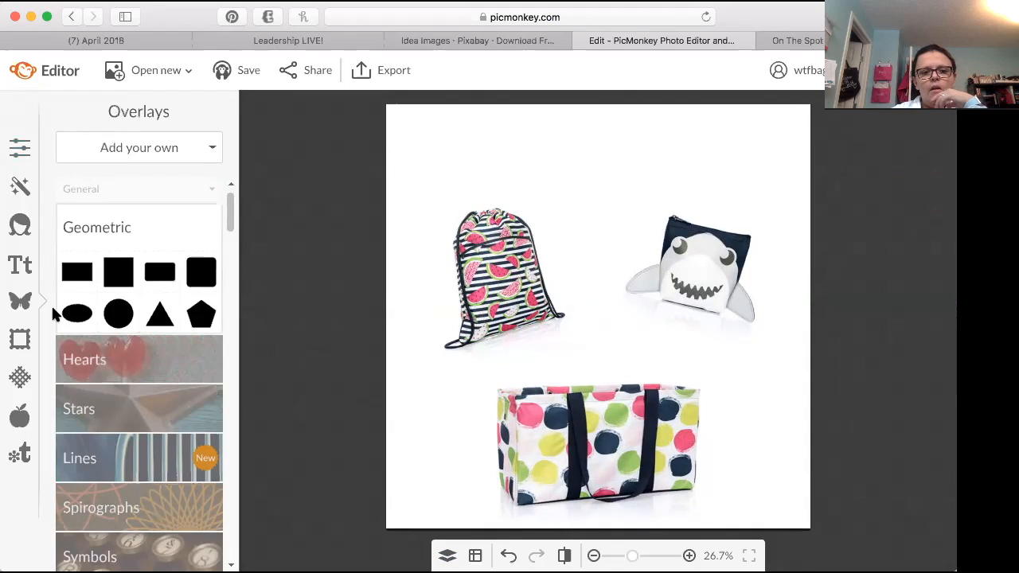
Step: Browse the text fonts and choose the handwritten Schoolbell font
click(17, 269)
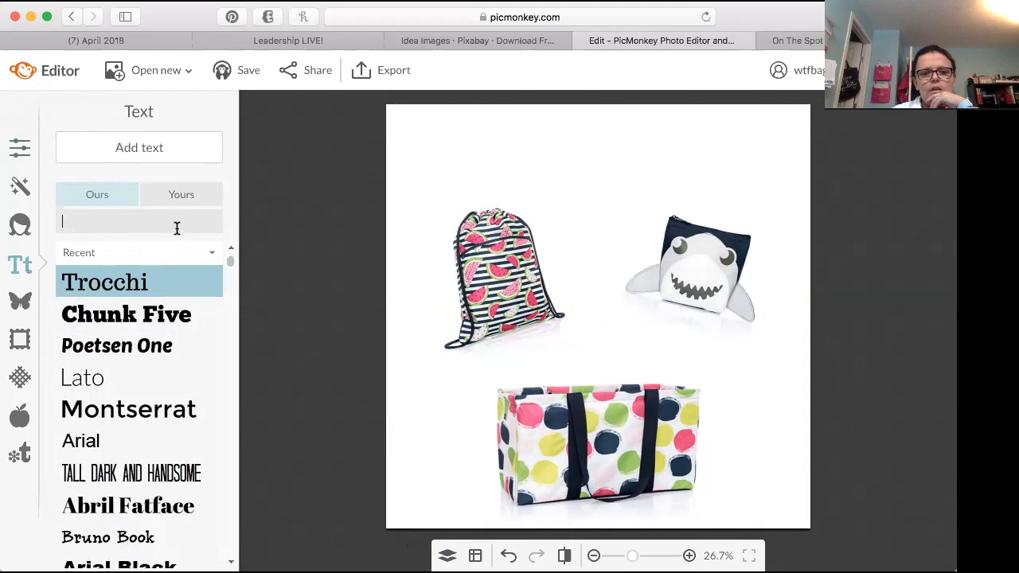
click(209, 249)
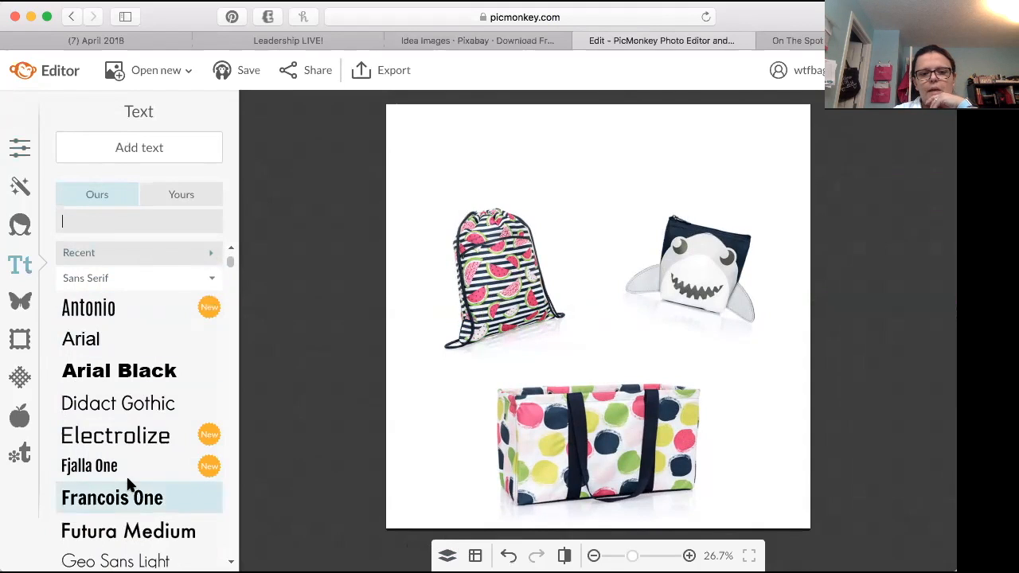
click(159, 253)
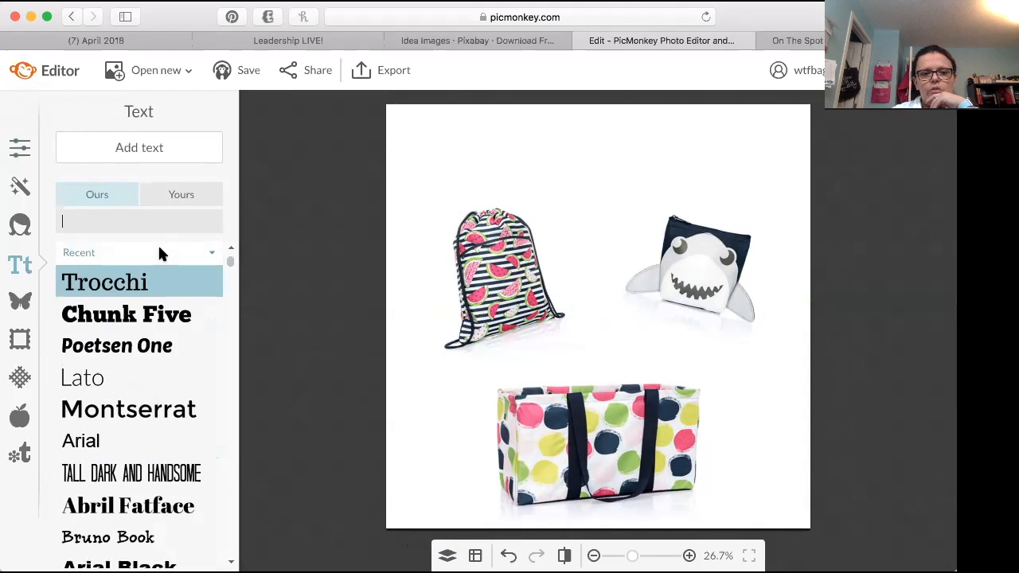
click(160, 252)
drag(228, 262, 222, 357)
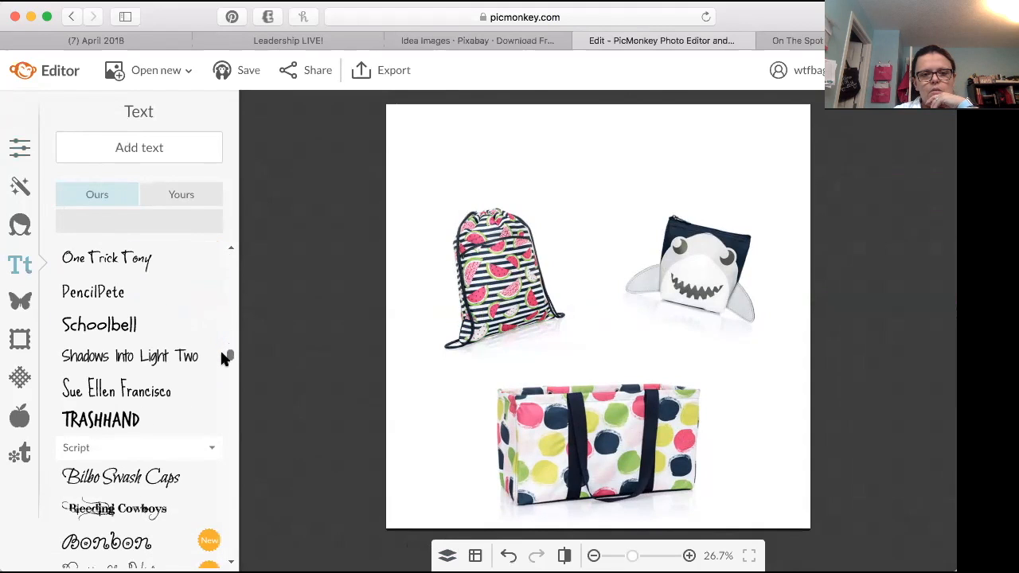
click(111, 333)
Step: Add a pink (f76aa2) text box above the product images containing "Summer Fun"
click(138, 148)
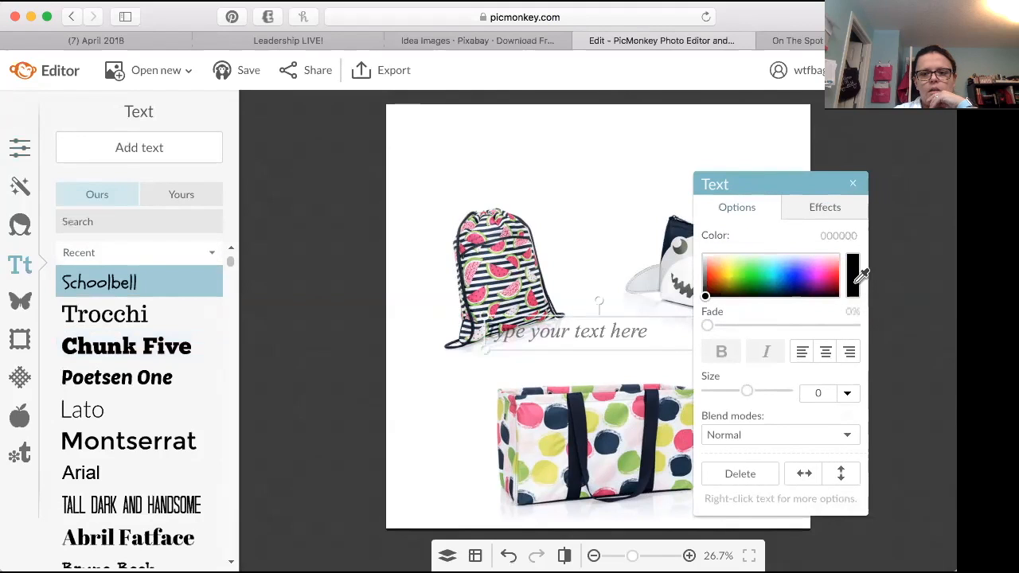
click(861, 276)
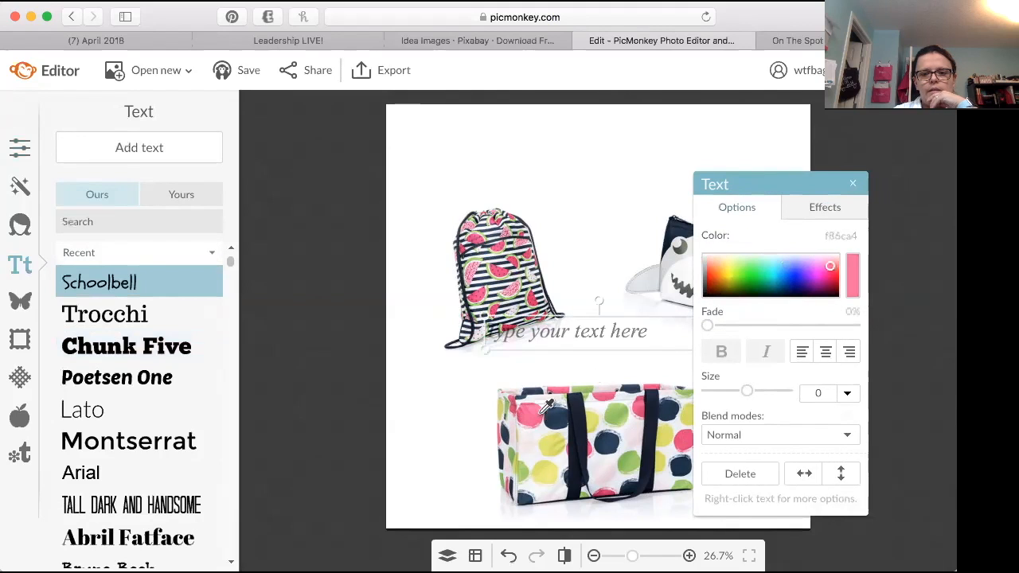
drag(573, 346, 530, 167)
click(530, 167)
text(Summer Fun)
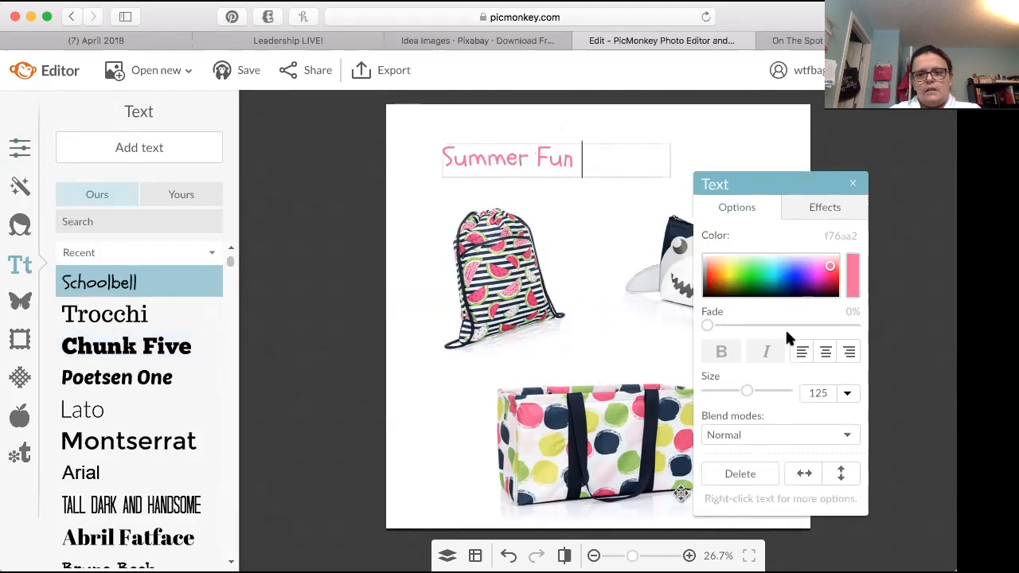
Step: Center-align the "Summer Fun" title and enlarge it to about size 217 in the canvas's upper left corner
click(832, 350)
drag(792, 184, 782, 242)
key(Escape)
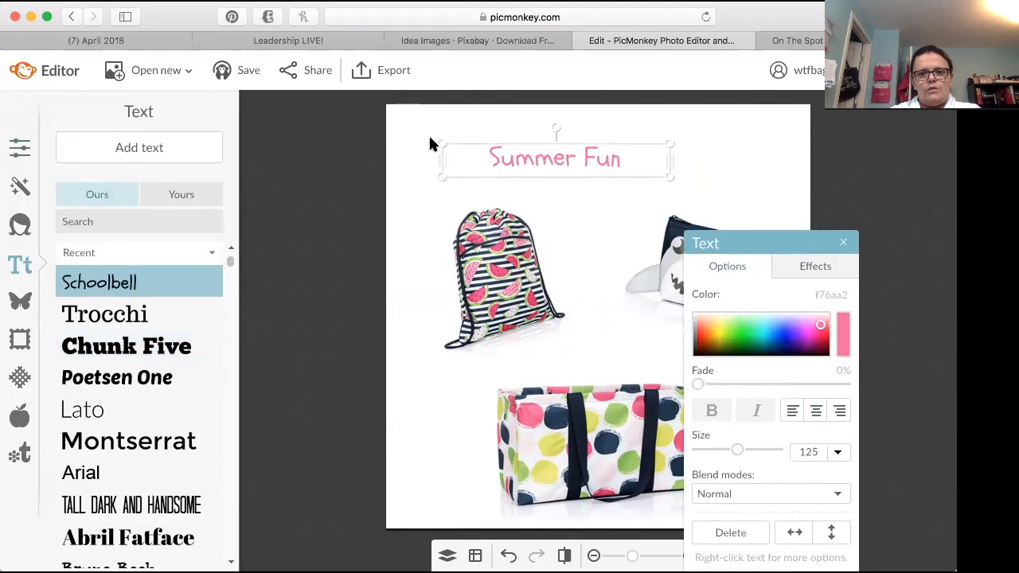
drag(443, 143, 393, 102)
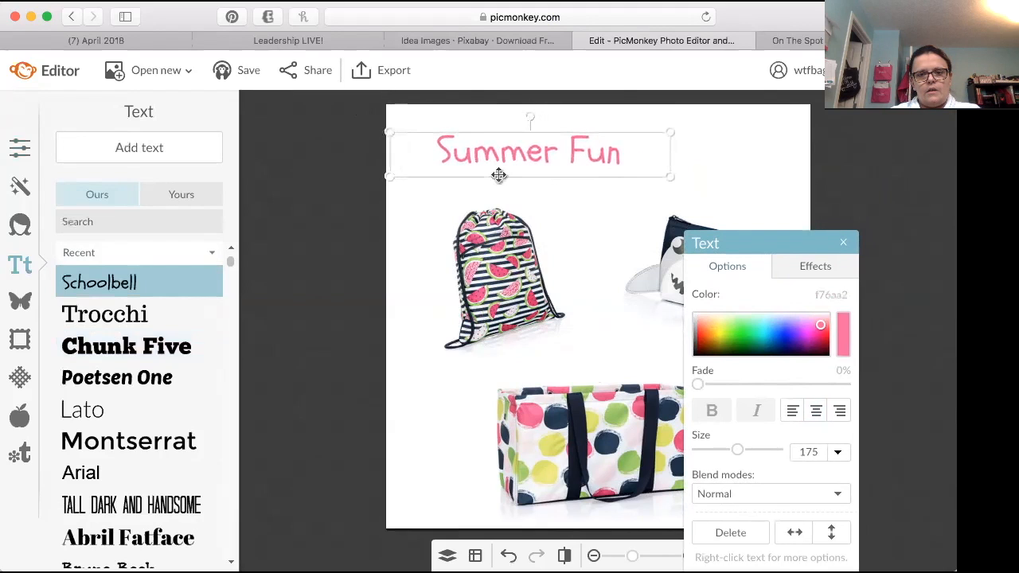
drag(671, 155, 635, 122)
drag(573, 143, 569, 127)
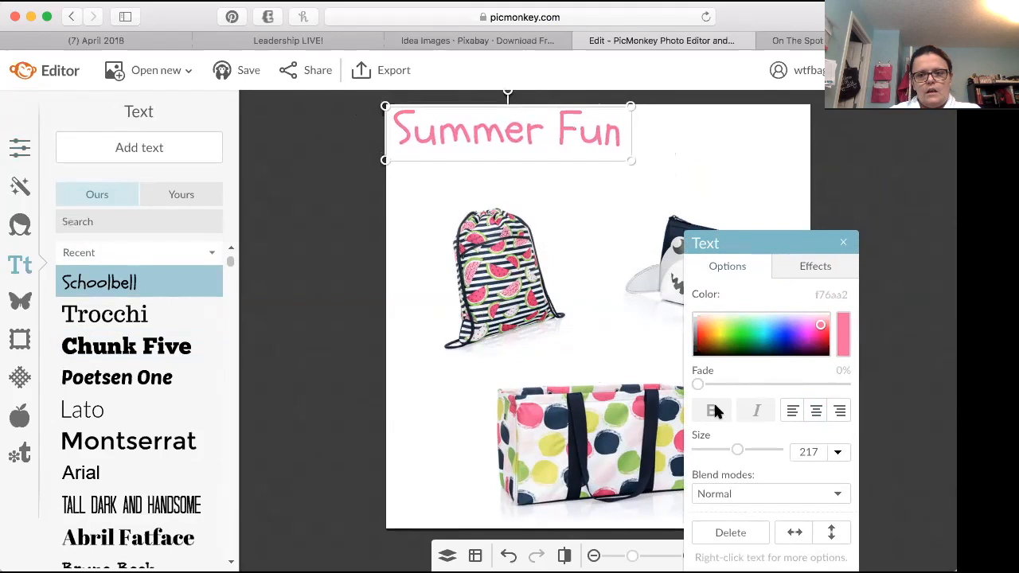
Step: Add a Montserrat text box reading "With" below the title, coloured green (a1cd68) sampled from the tote
click(586, 283)
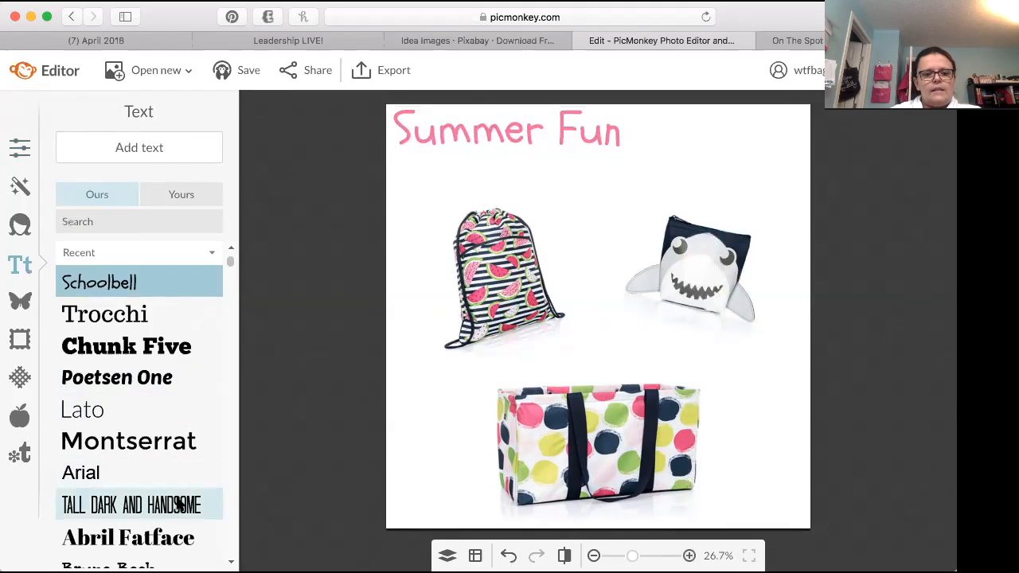
click(187, 440)
click(174, 148)
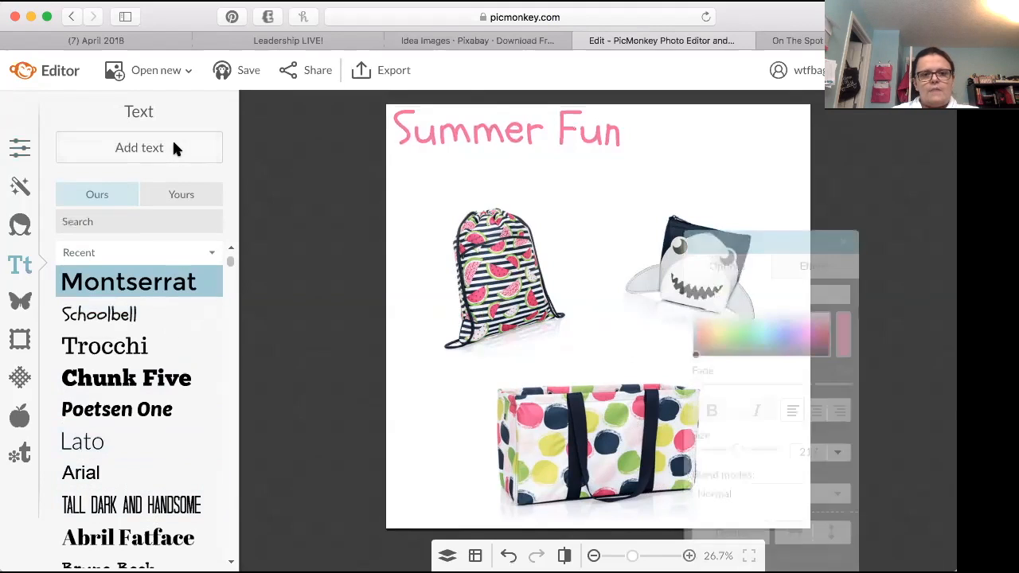
click(847, 336)
click(632, 471)
drag(792, 251, 801, 314)
drag(610, 318, 646, 164)
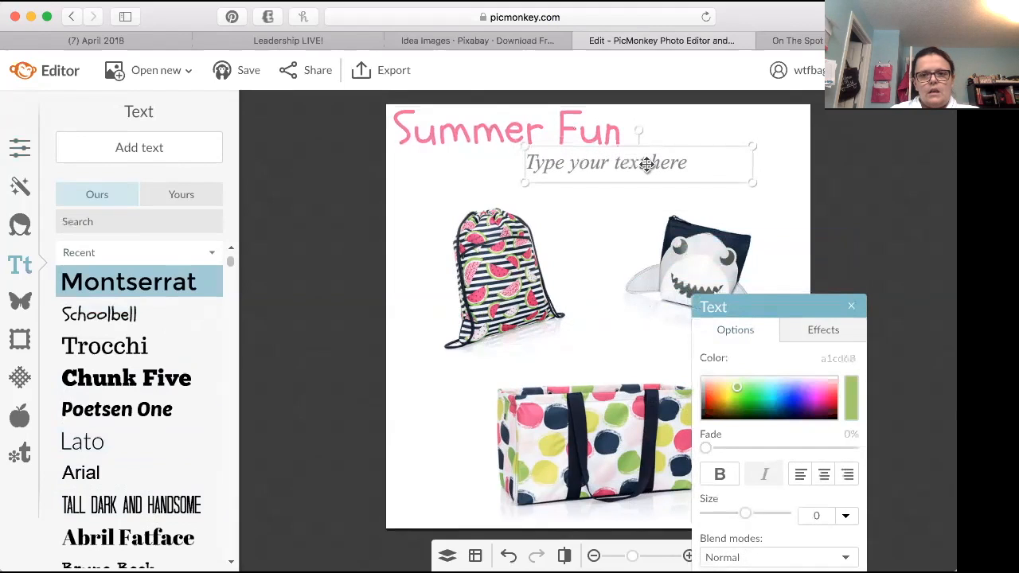
click(647, 164)
text(With)
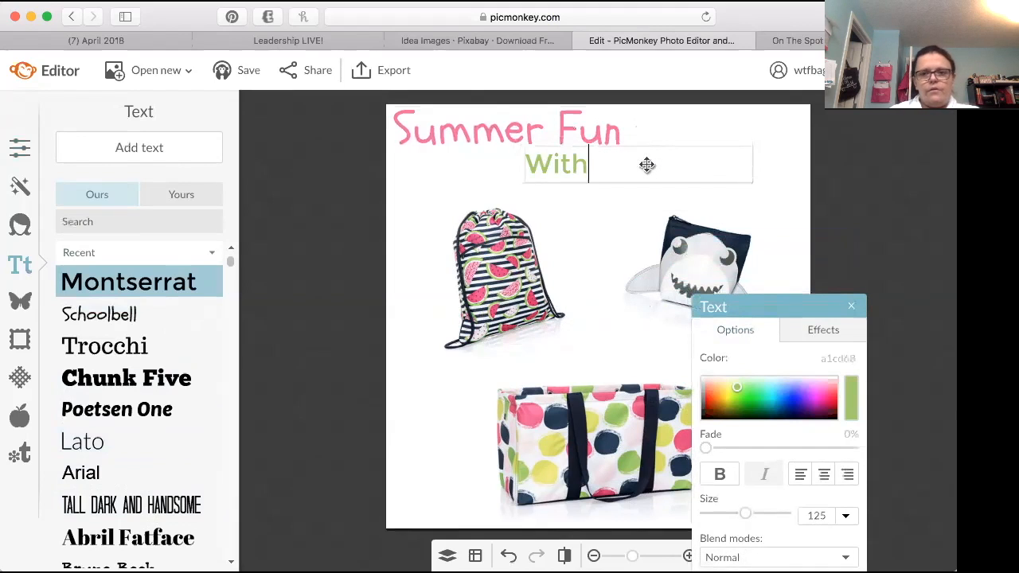
Step: Center-align "With", fit its box to the word, enlarge it to about size 153 and place it just after "Fun"
click(824, 476)
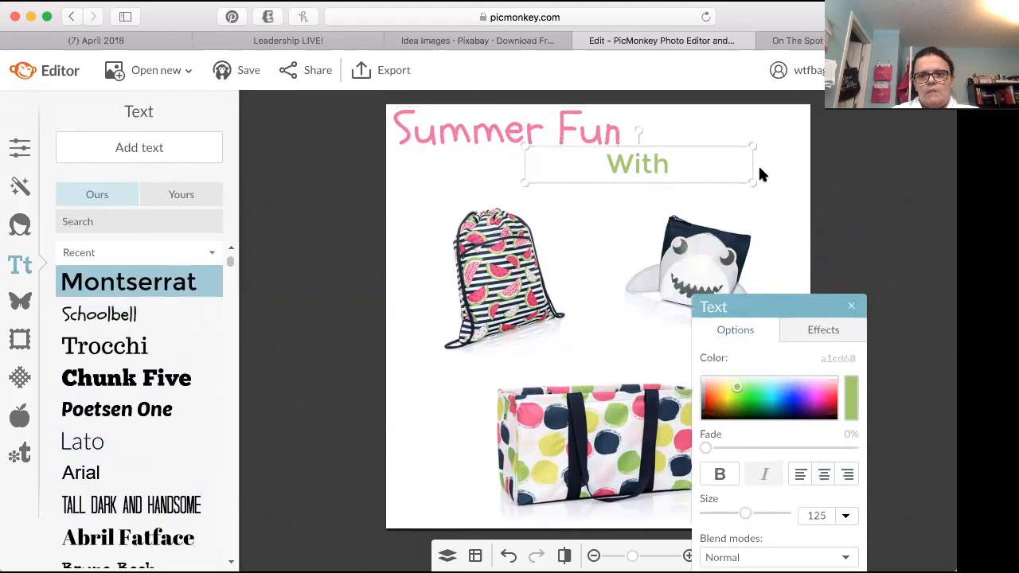
drag(748, 165, 597, 182)
drag(599, 140, 620, 134)
drag(569, 166, 661, 149)
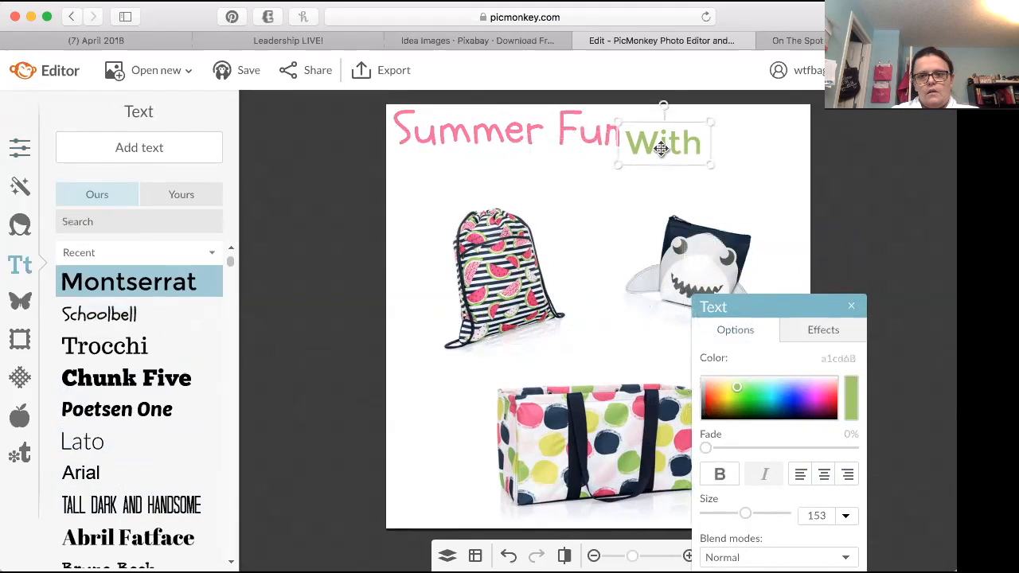
click(522, 182)
drag(669, 143, 671, 149)
Step: Deselect the "With" text and choose the Schoolbell font for new text
click(447, 183)
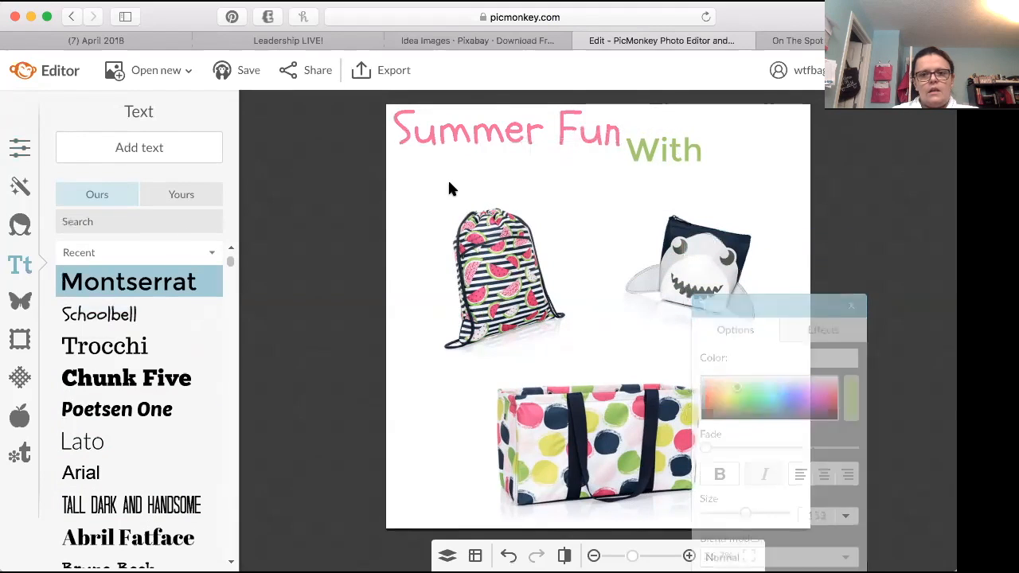
click(153, 315)
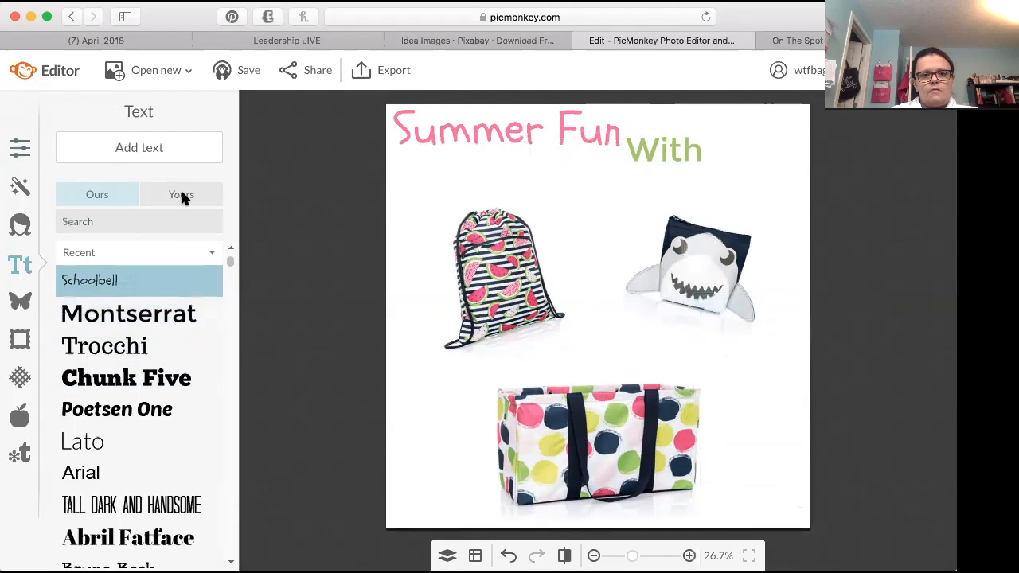
Step: Try to add a pink (f76aa2) "Thirty-One" text box and move it up beneath "With"
click(151, 143)
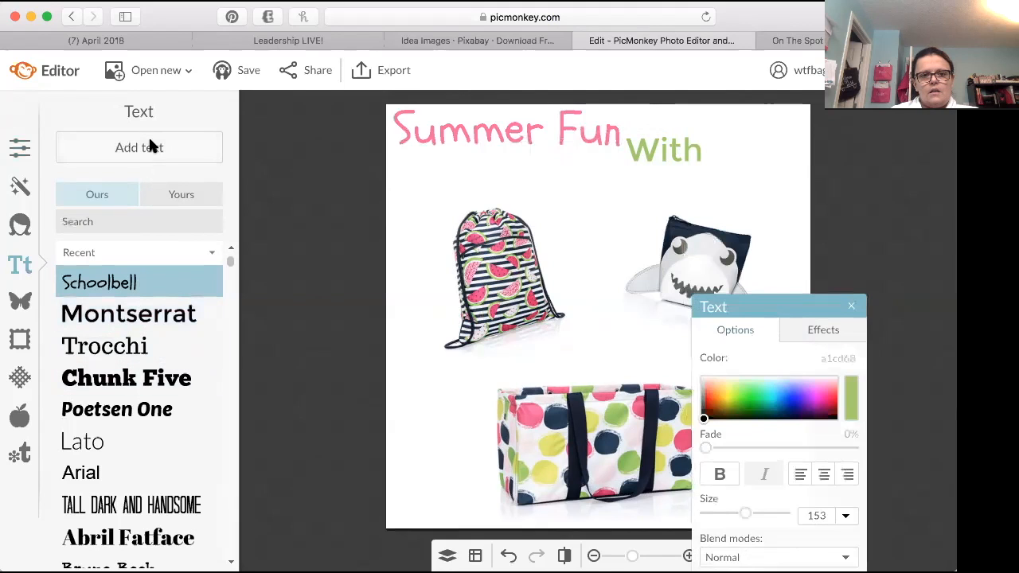
drag(805, 302, 623, 283)
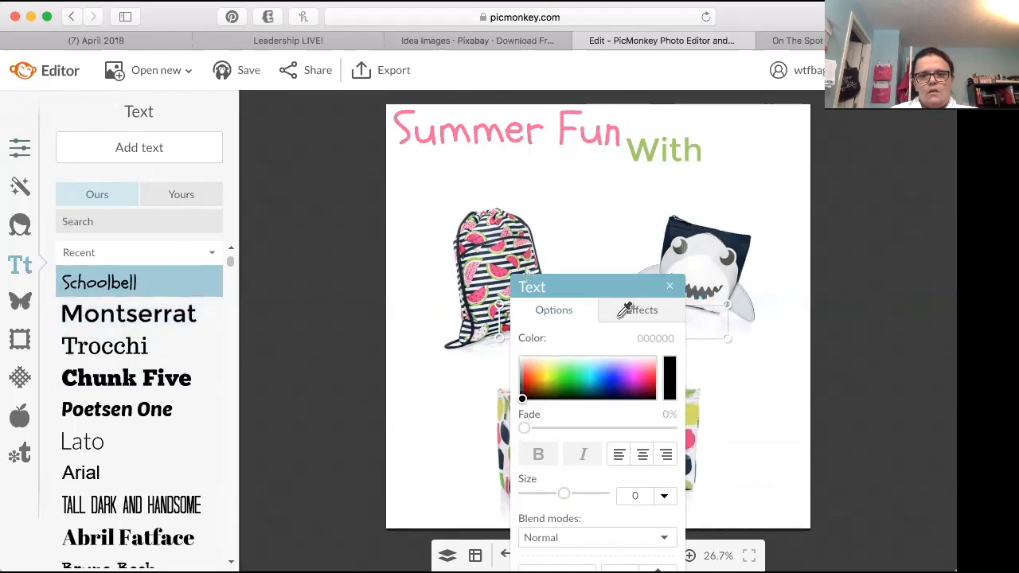
click(583, 128)
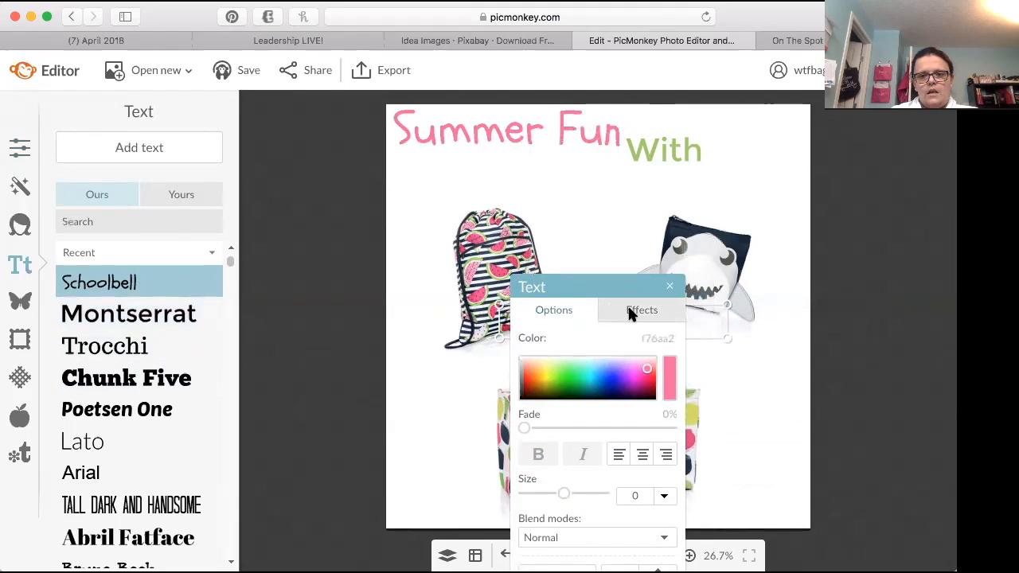
drag(610, 279, 385, 299)
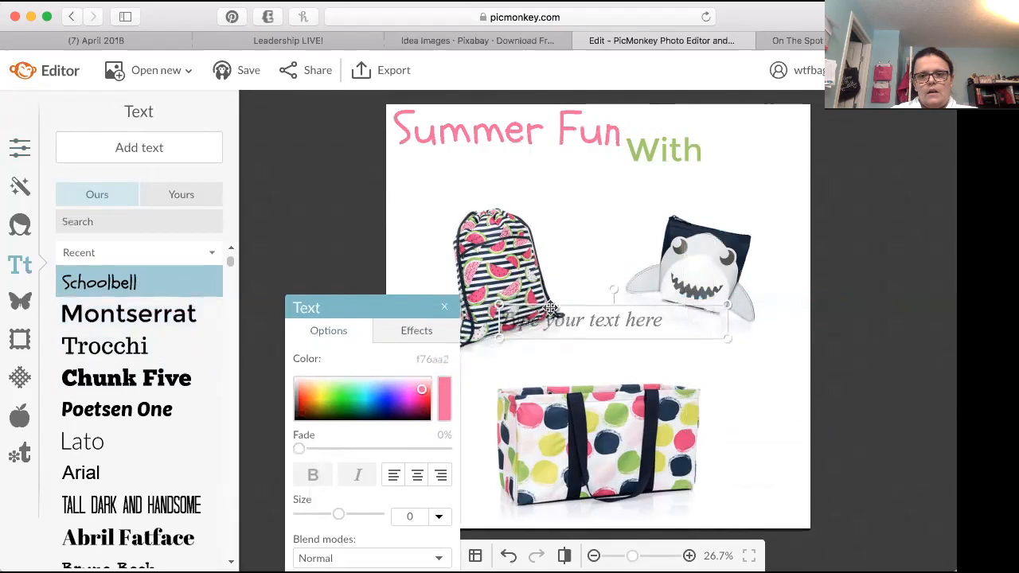
click(610, 321)
text(Thirty-One)
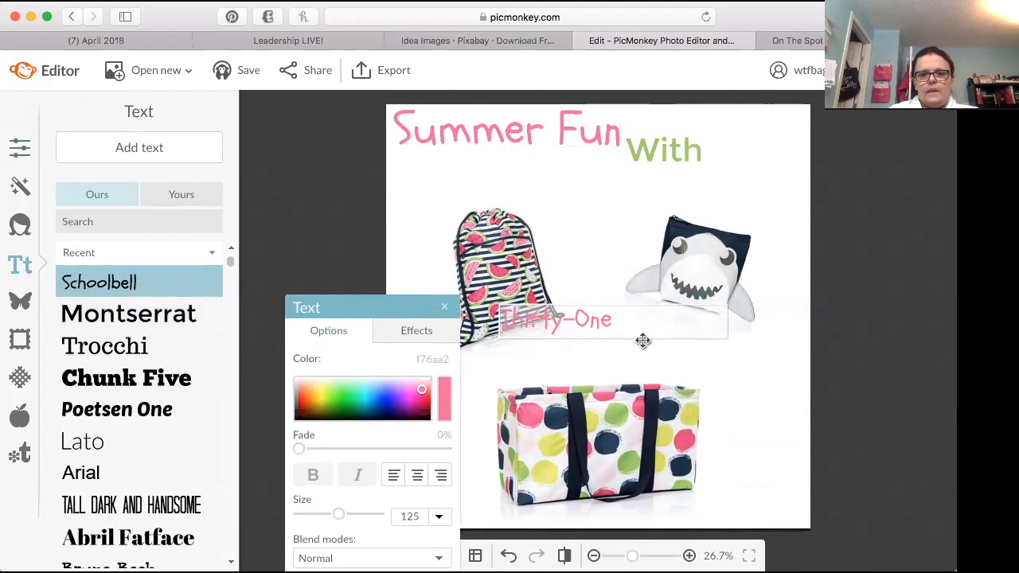
click(612, 331)
mouse_move(612, 327)
mouse_down()
mouse_move(641, 262)
mouse_move(715, 168)
mouse_up()
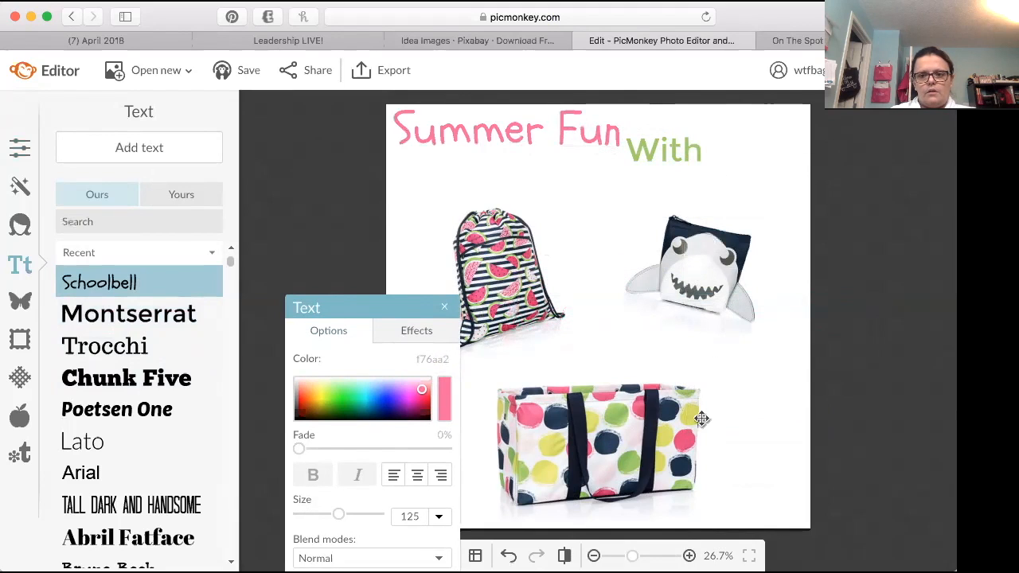
click(702, 419)
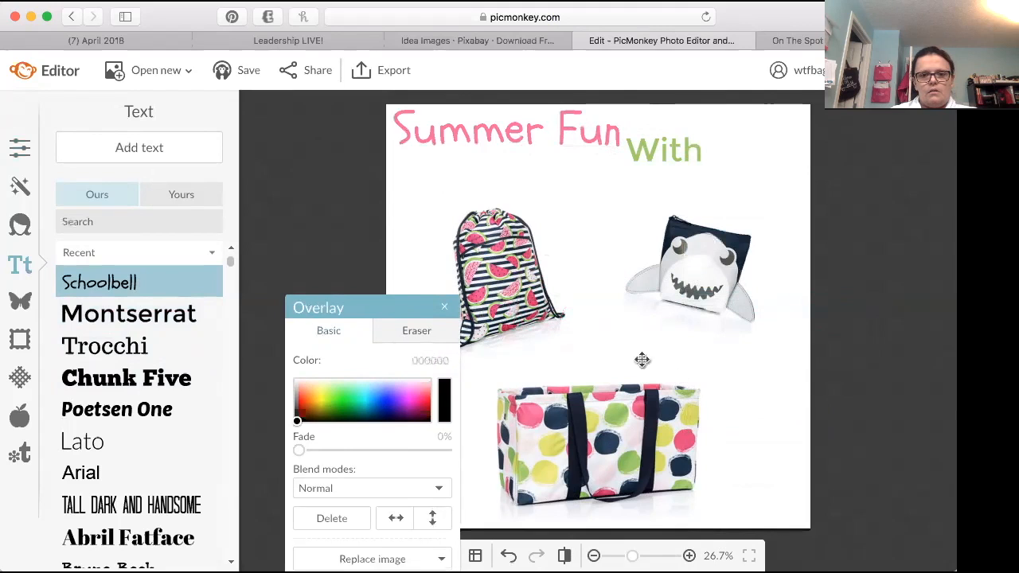
click(787, 360)
Step: Add a center-aligned Schoolbell text box reading "Thirty One" over the product images
click(148, 151)
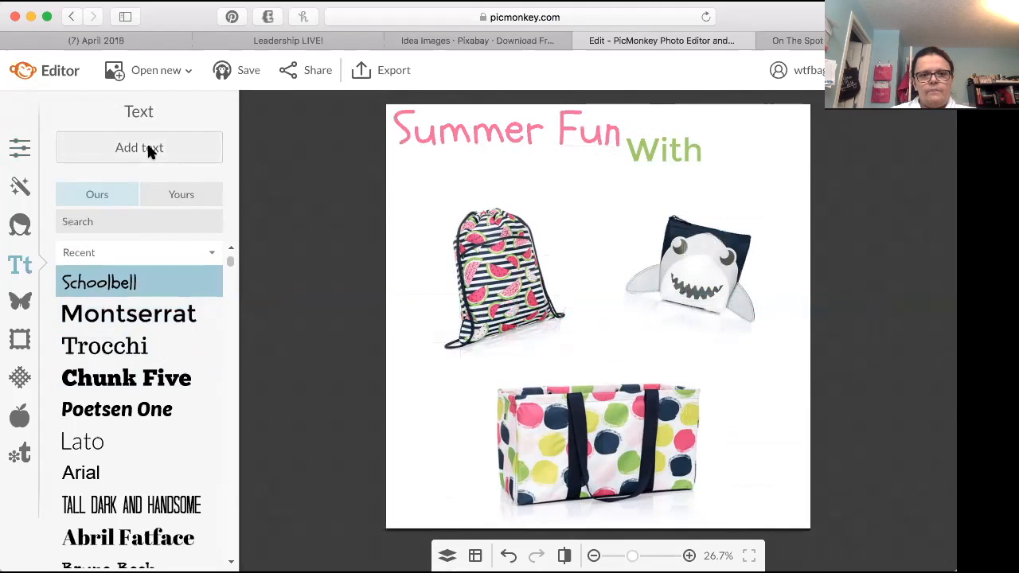
click(598, 318)
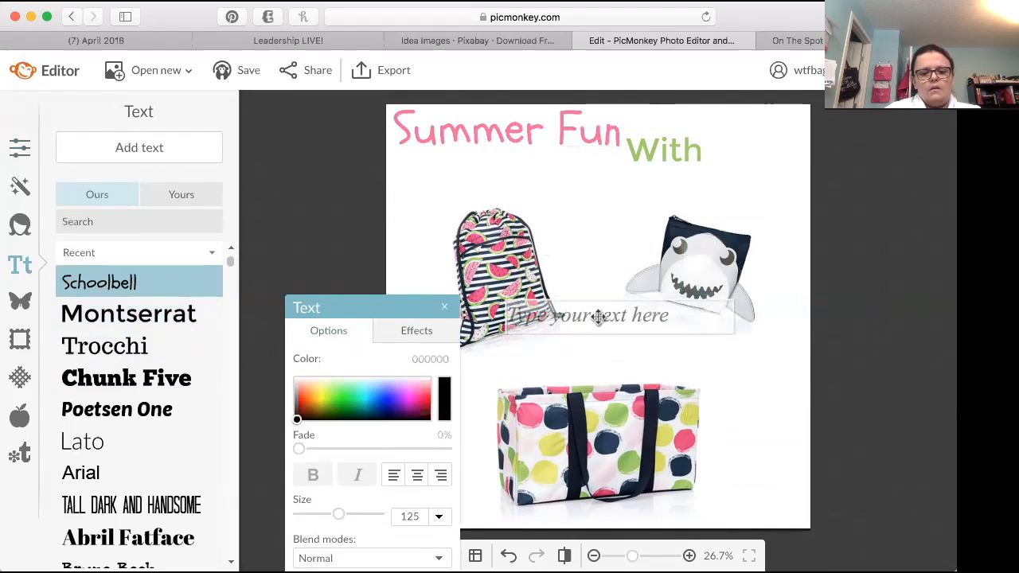
text(with)
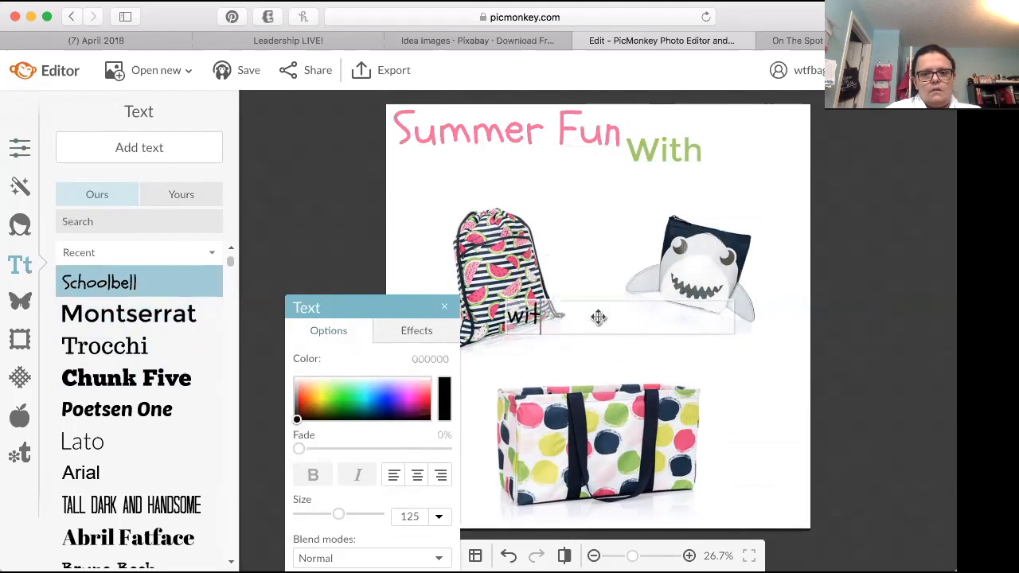
key(BackSpace)
key(BackSpace)
key(BackSpace)
text(Thirty One)
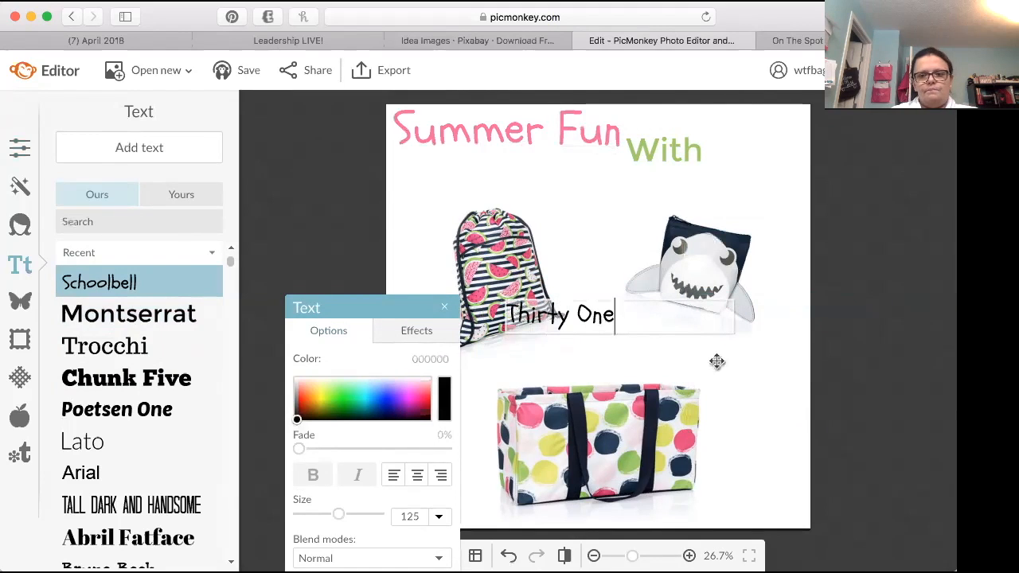
click(415, 476)
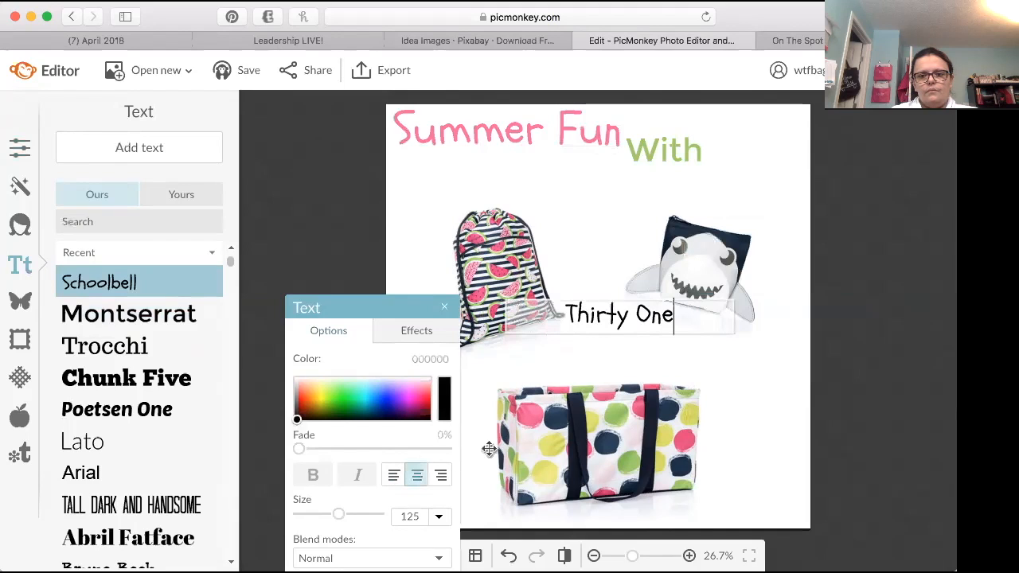
Step: Recolor the "Thirty One" text pink (f777aa) by sampling the "Summer Fun" title
drag(688, 313, 539, 325)
click(447, 409)
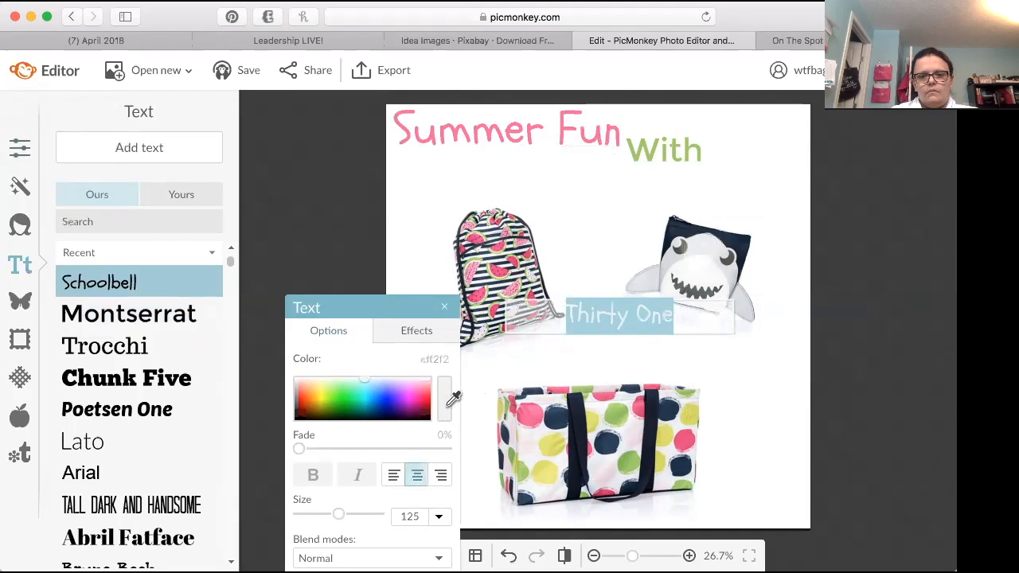
click(605, 133)
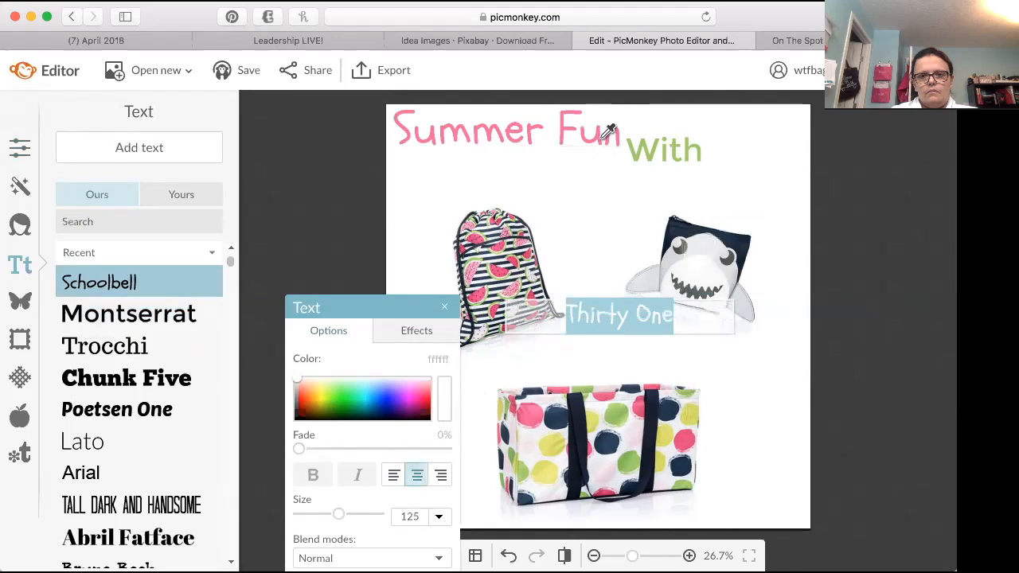
click(602, 138)
click(673, 360)
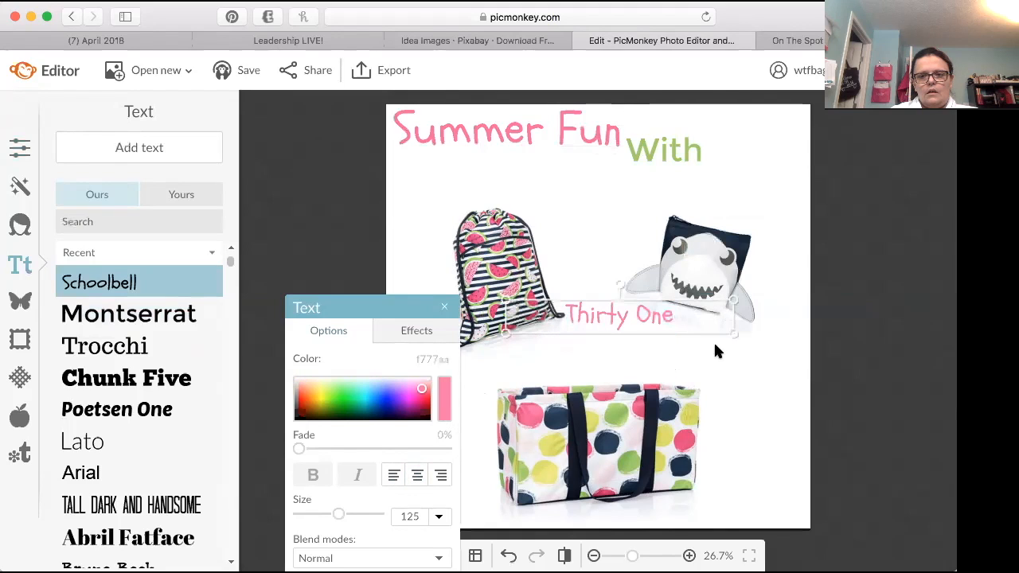
Step: Narrow the "Thirty One" text box to fit its words and move it below "With", above the shark pouch
double_click(733, 316)
drag(732, 315, 667, 318)
click(749, 371)
drag(731, 318, 630, 337)
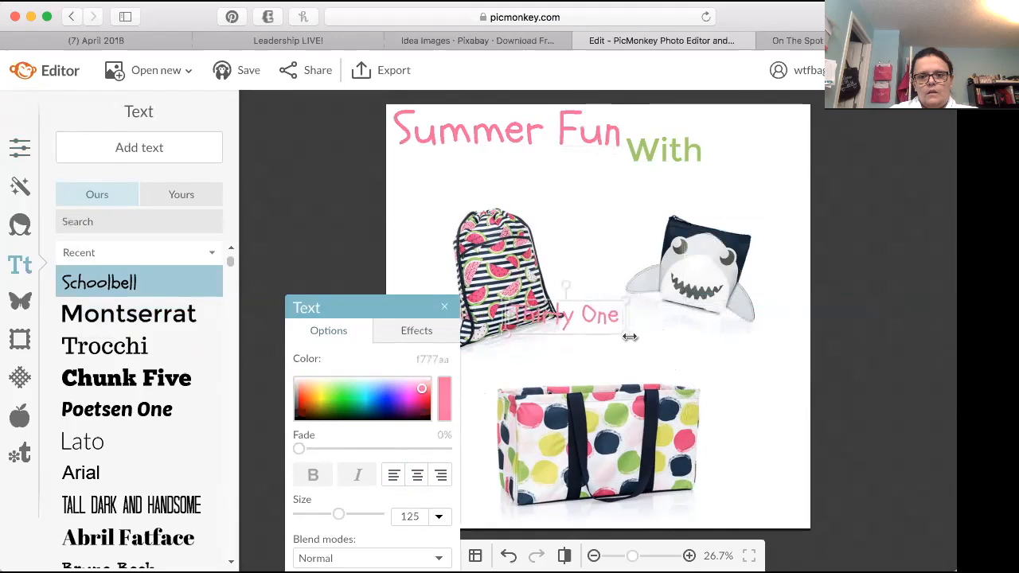
drag(574, 313, 706, 192)
click(602, 349)
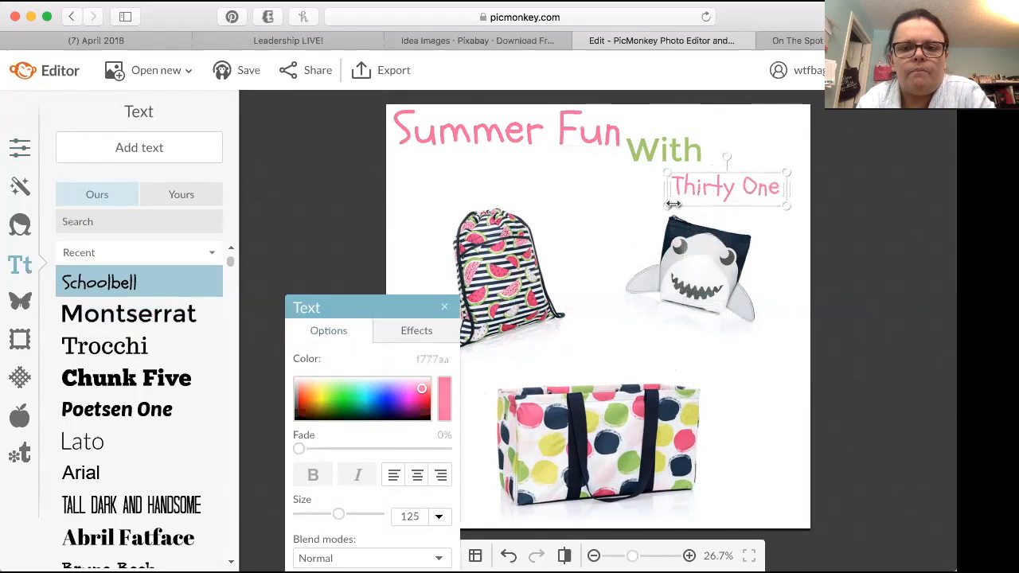
Step: Enlarge "Thirty One" to about size 209 and shift "With" slightly to the right above it
drag(669, 206, 587, 242)
drag(687, 188, 706, 182)
drag(683, 149, 718, 136)
Step: Replace the space in "Thirty One" with a hyphen so the text reads "Thirty-One"
click(703, 193)
double_click(733, 191)
click(735, 193)
key(BackSpace)
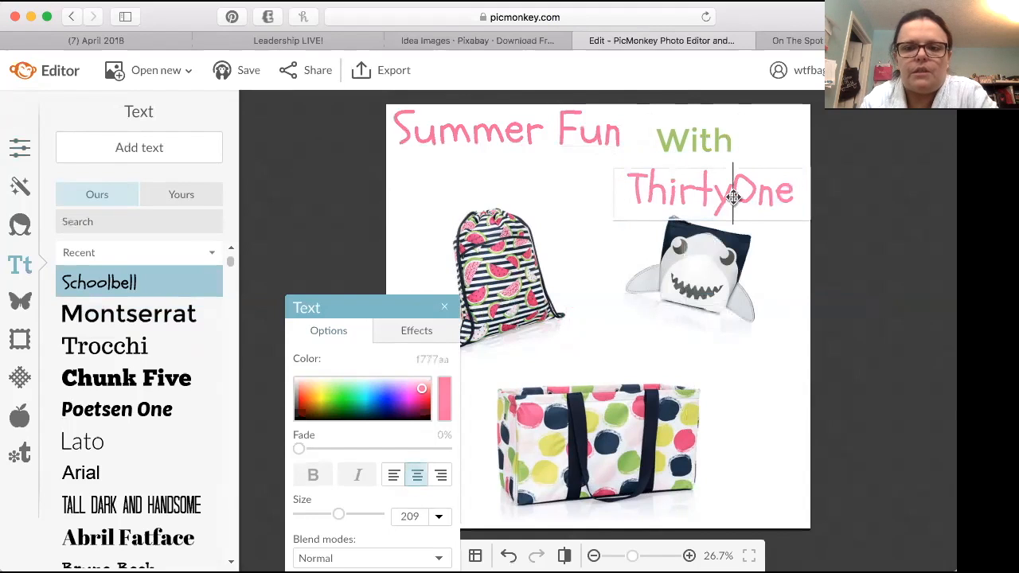
text(-)
click(785, 289)
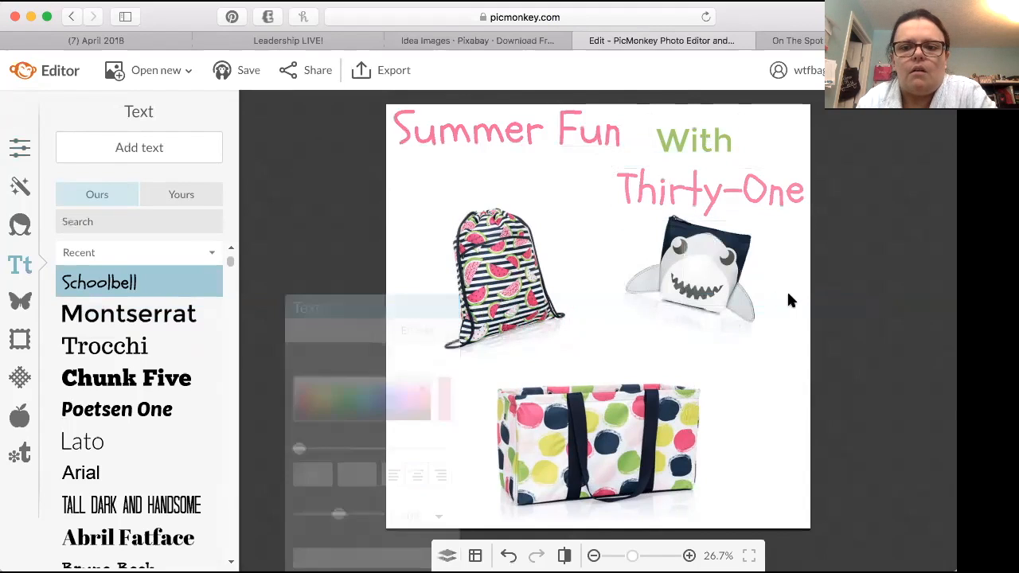
Step: Move "With" beneath "Summer Fun", then place "Thirty-One" beside it and enlarge it to about size 219
drag(691, 144, 547, 169)
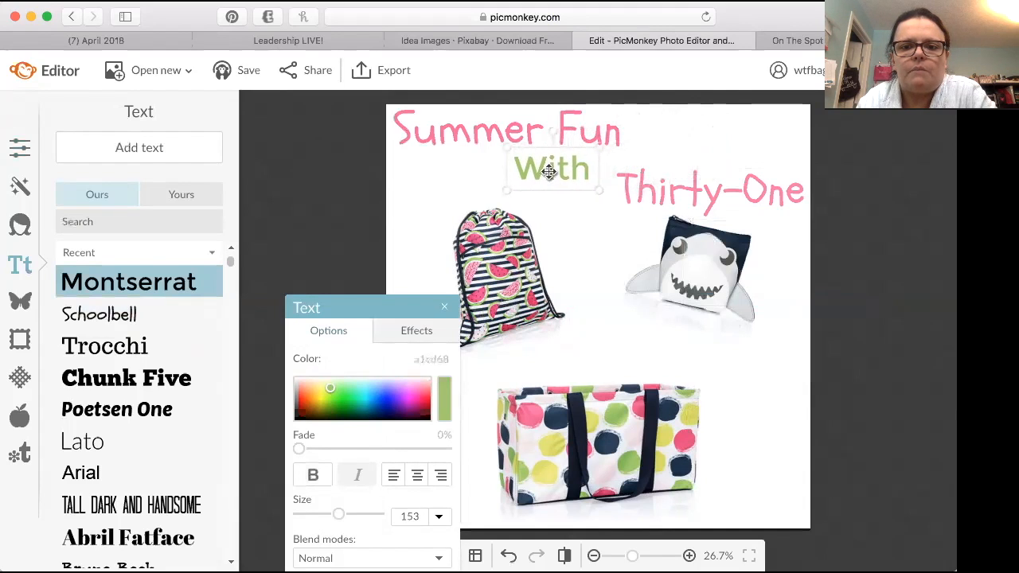
drag(715, 192, 692, 185)
drag(695, 183, 701, 182)
mouse_move(794, 156)
mouse_down()
mouse_move(820, 147)
mouse_move(803, 153)
mouse_up()
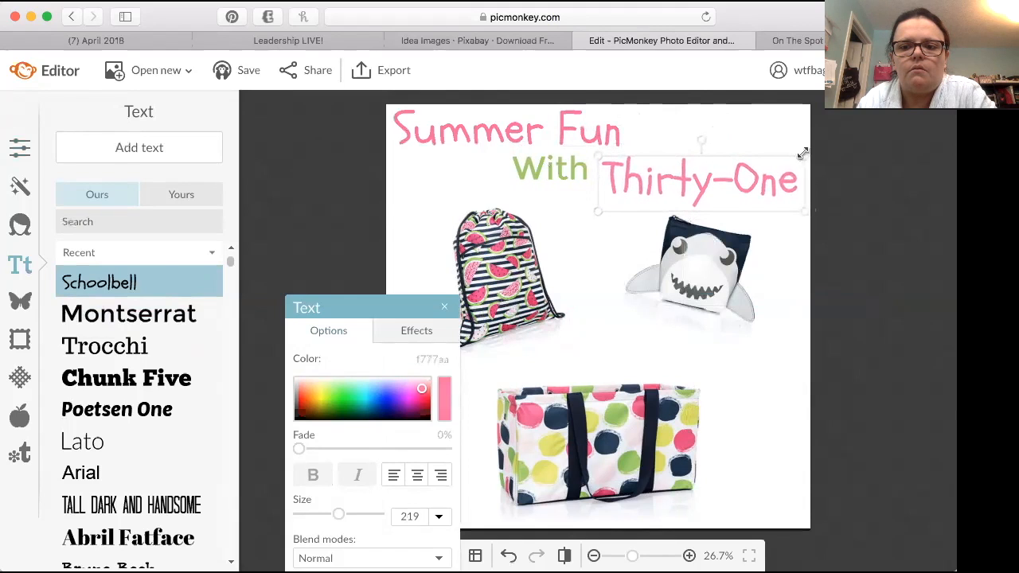
click(784, 373)
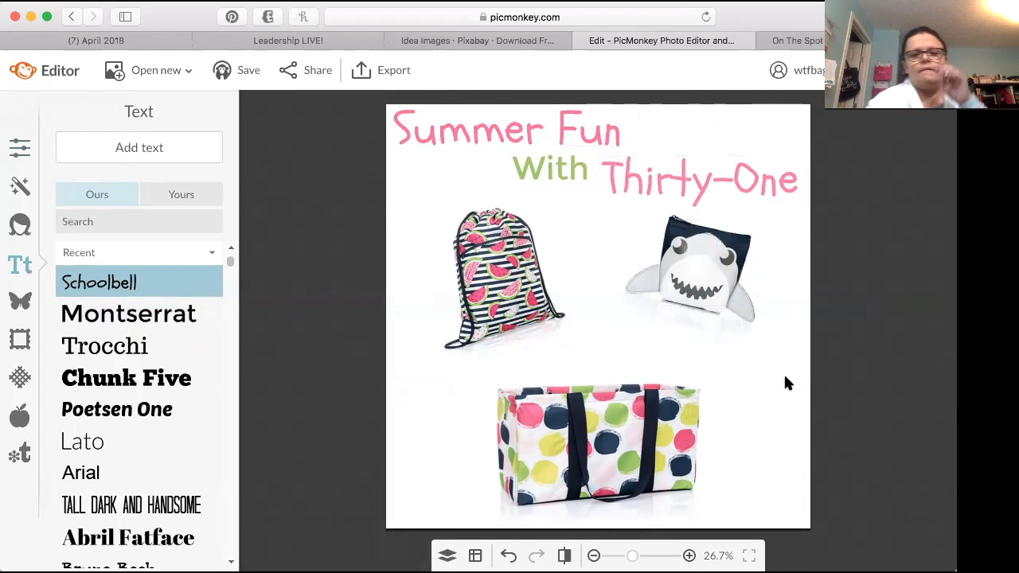
Step: Try the Trocchi font, then choose Antonio as the font for new text
click(141, 346)
scroll(223, 256, down, 2)
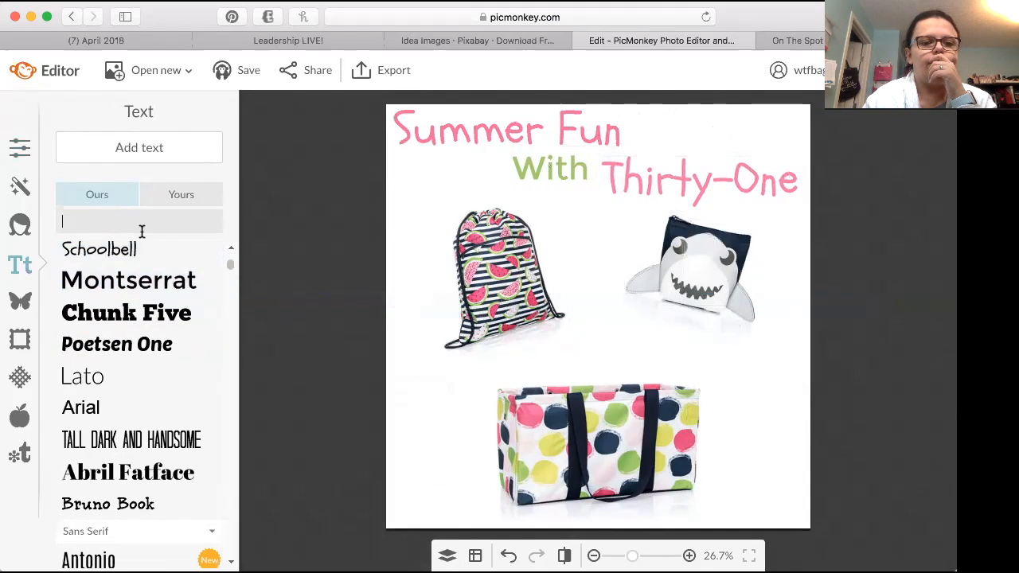
scroll(227, 239, up, 2)
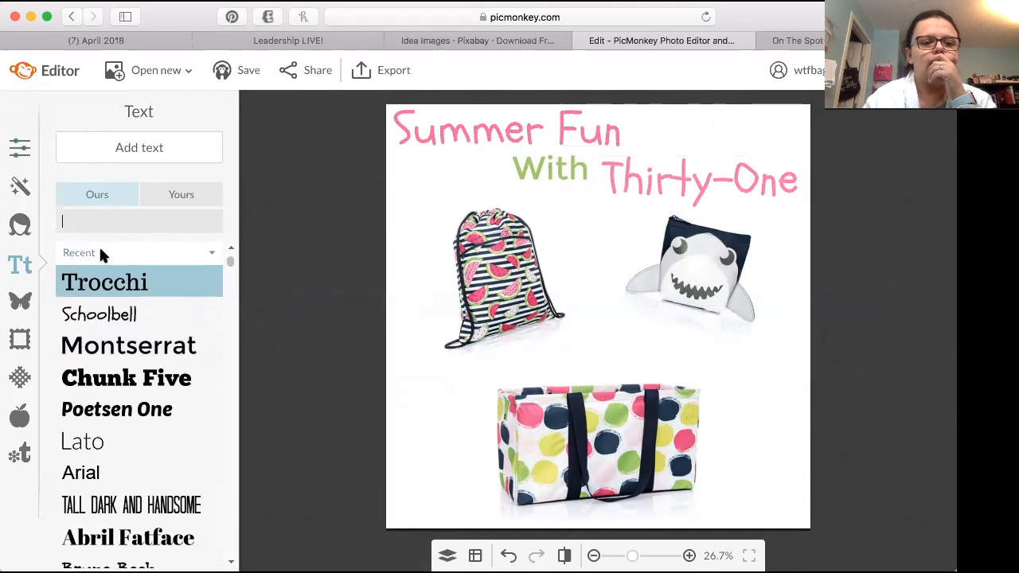
click(100, 250)
click(94, 304)
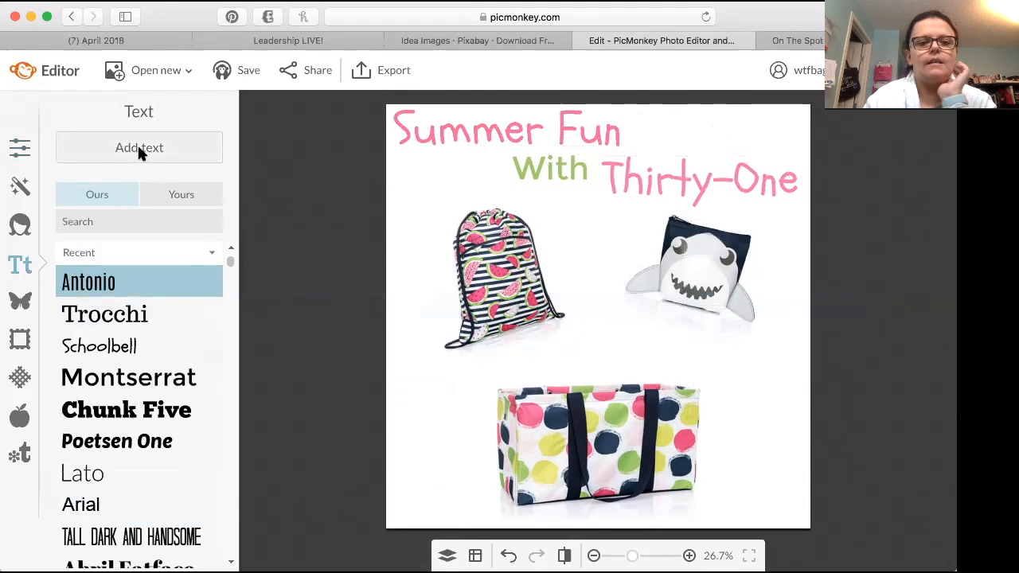
click(138, 152)
drag(590, 309, 605, 351)
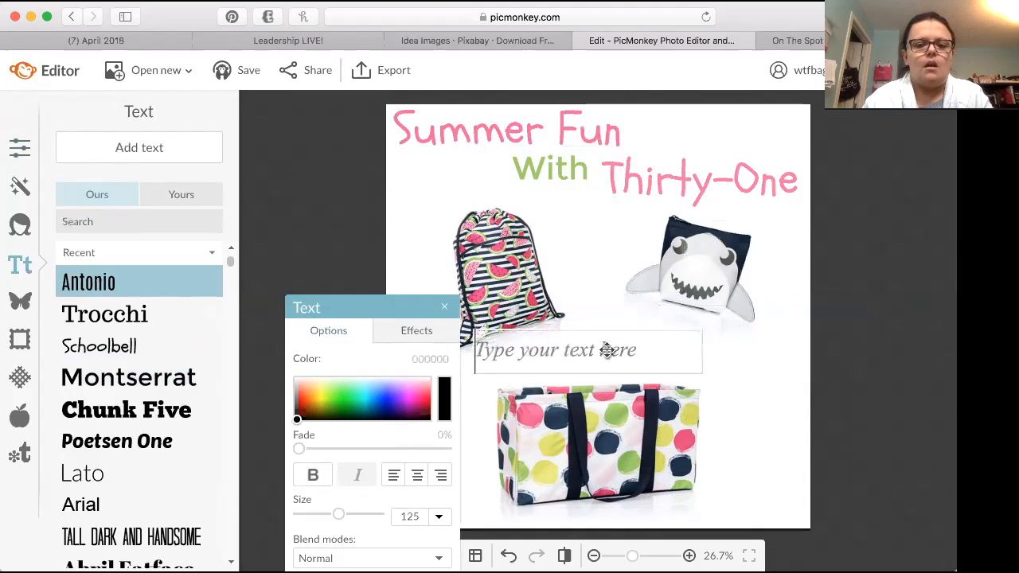
text(www.myt)
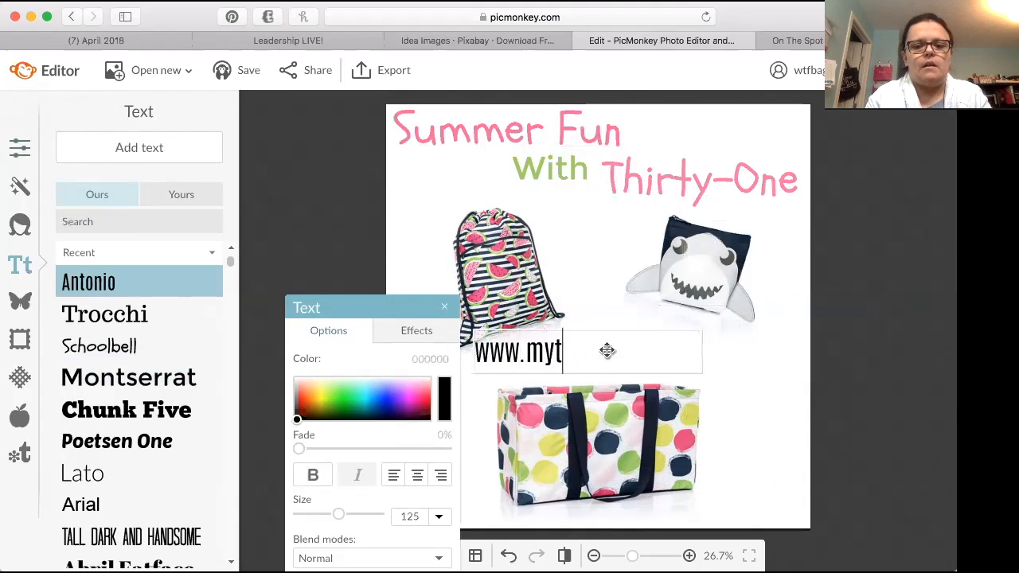
text(hirtyone.ca/t)
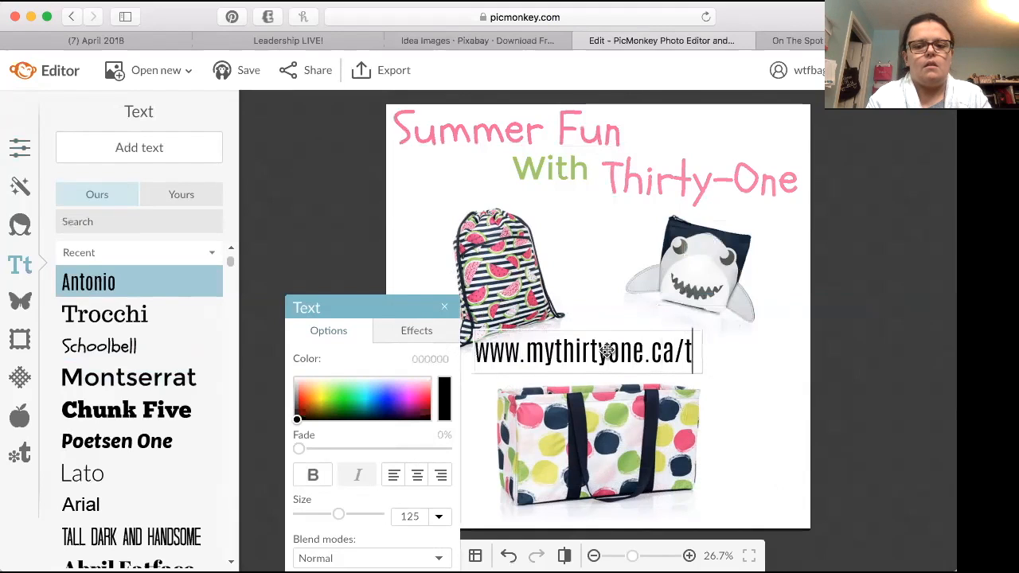
text(otses)
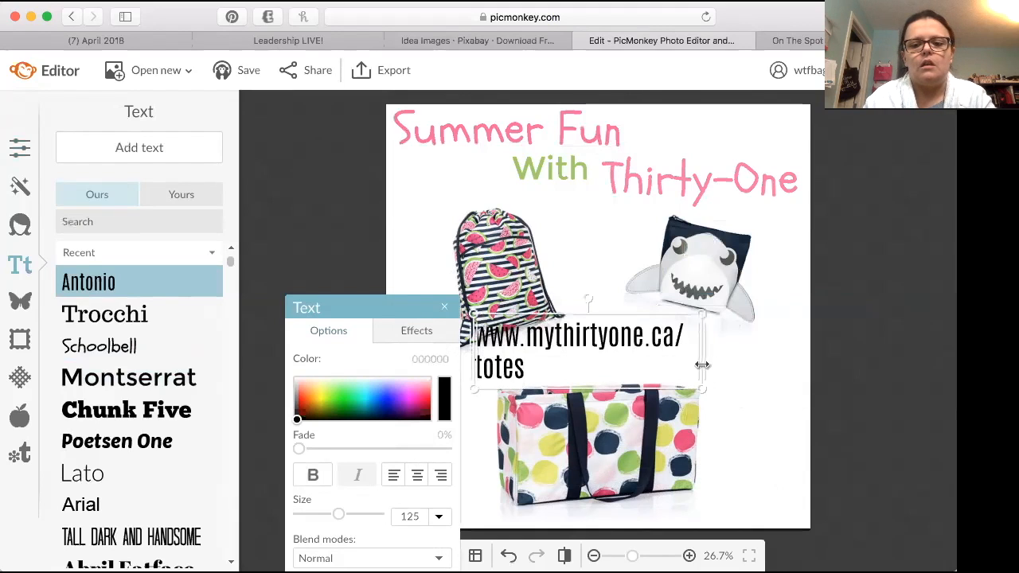
Step: Fit the website address on one line at about size 101 and centre-align it
drag(702, 365, 750, 357)
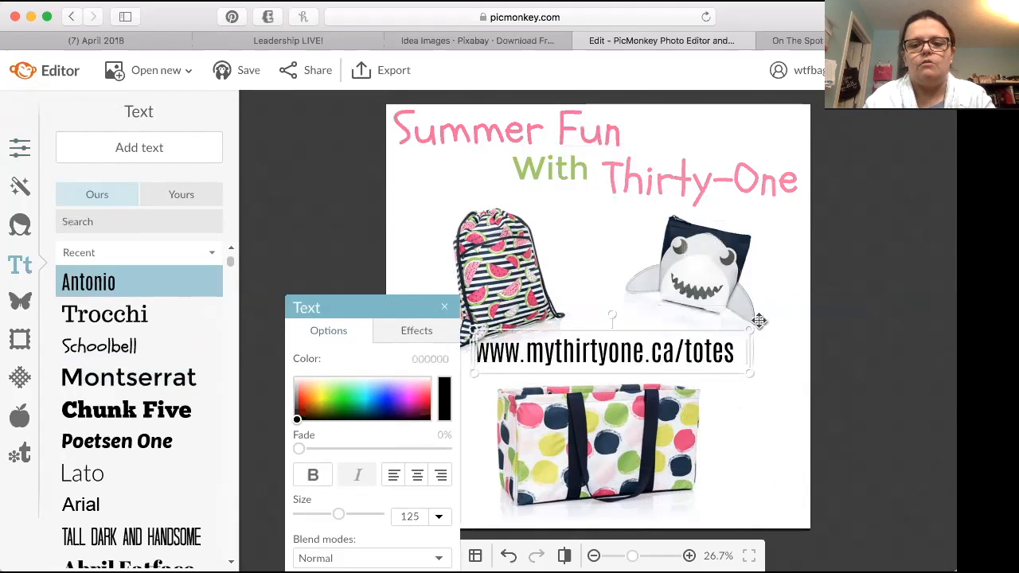
drag(749, 329, 746, 340)
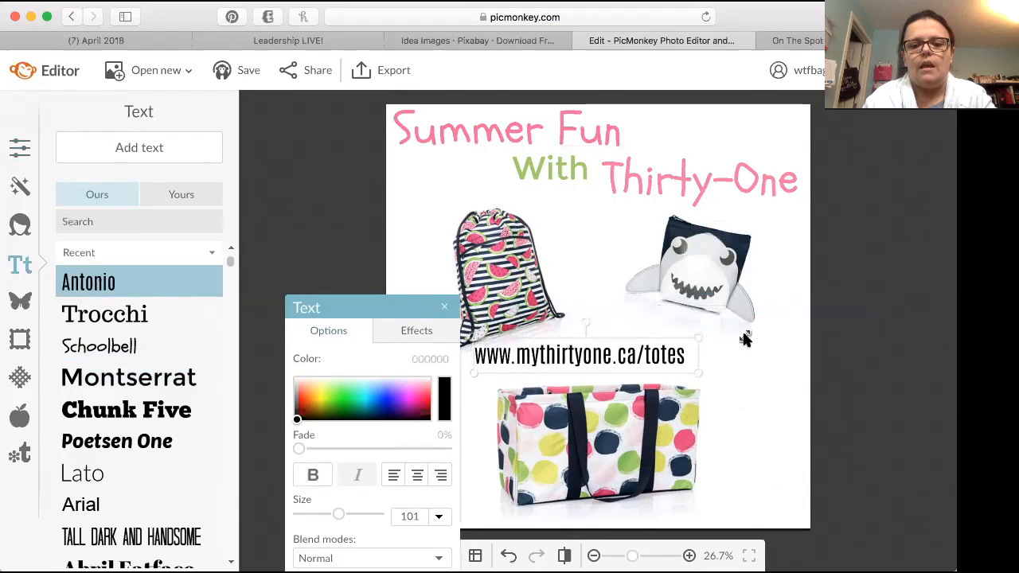
click(419, 475)
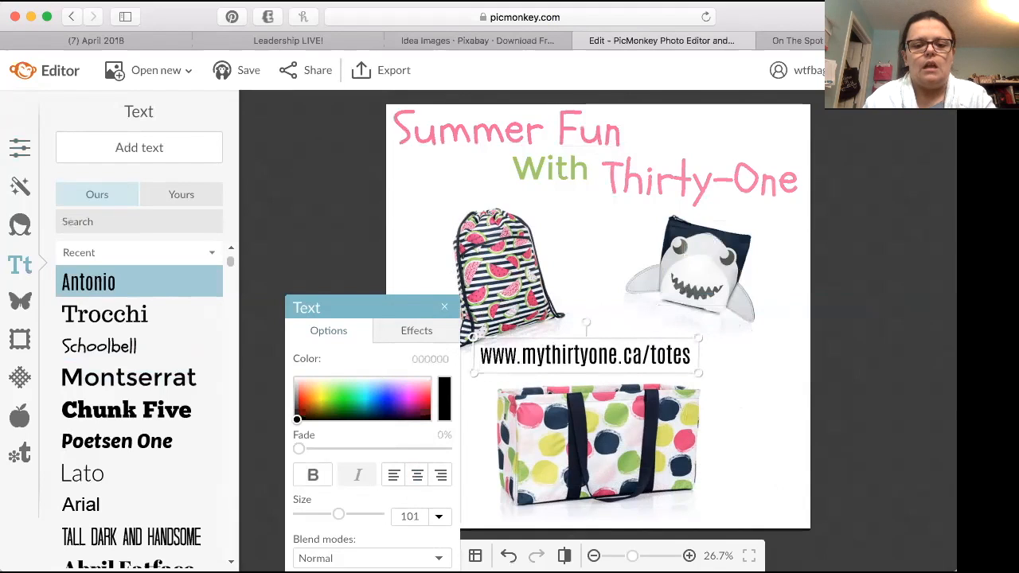
Step: Recolour the website address with the green 9dcb63 sampled from the dotted tote bag
click(444, 405)
click(616, 412)
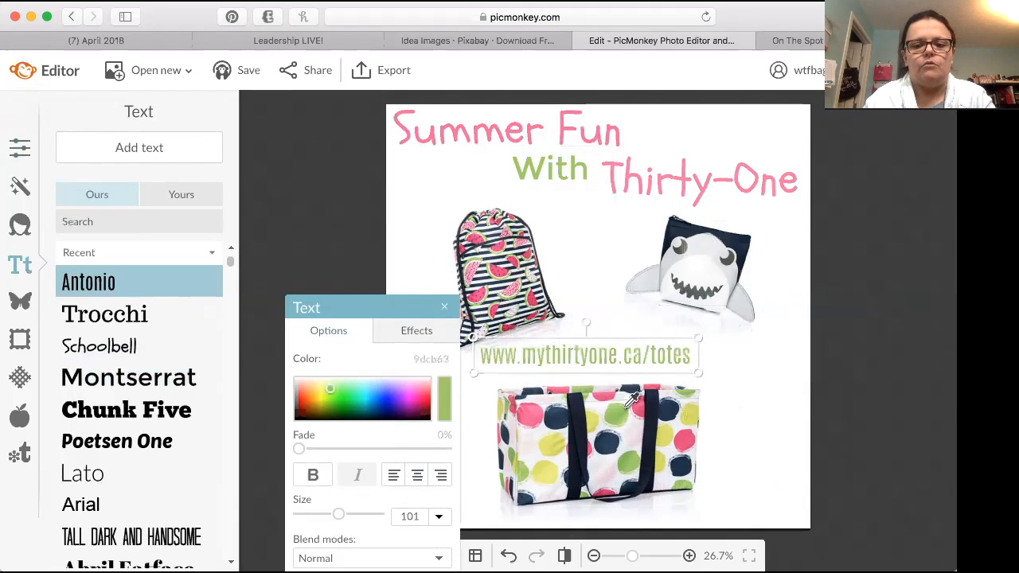
click(732, 396)
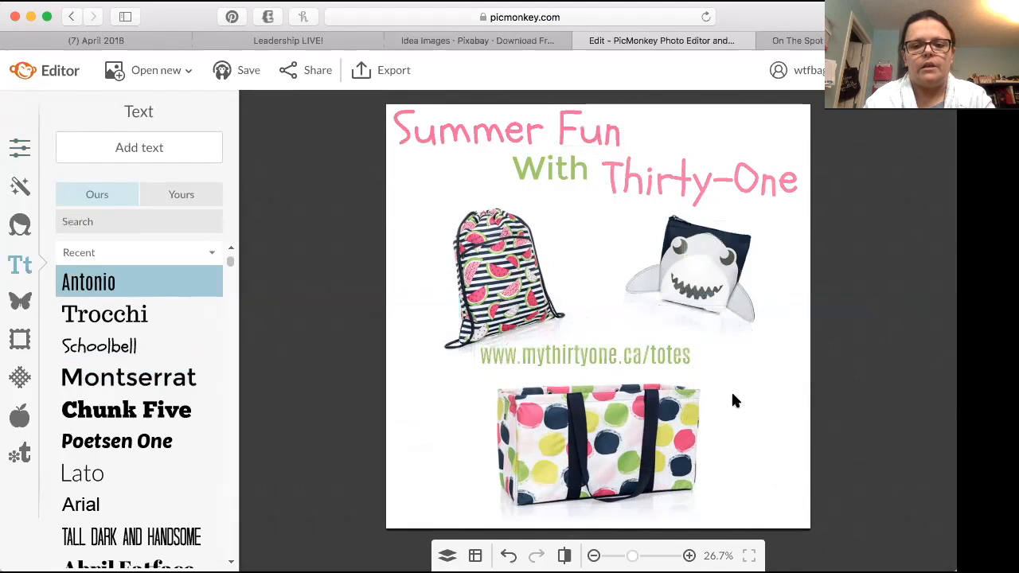
Step: Place the website address just above the tote and stretch its text box across the full canvas width to centre it
click(587, 358)
mouse_move(587, 357)
mouse_down()
mouse_move(610, 358)
mouse_move(602, 361)
mouse_up()
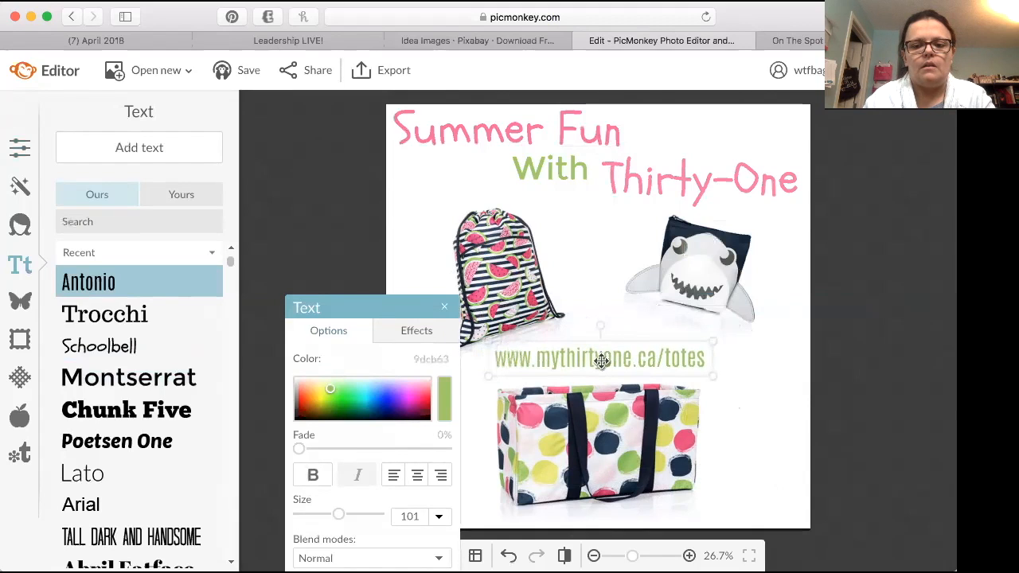
drag(714, 364, 811, 346)
drag(341, 313, 2, 337)
drag(479, 364, 389, 367)
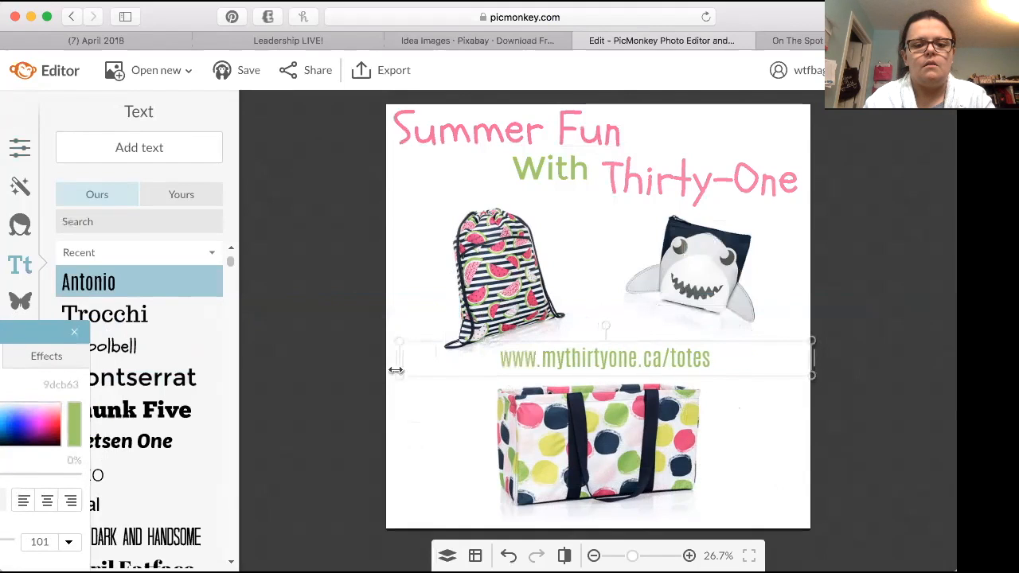
click(436, 444)
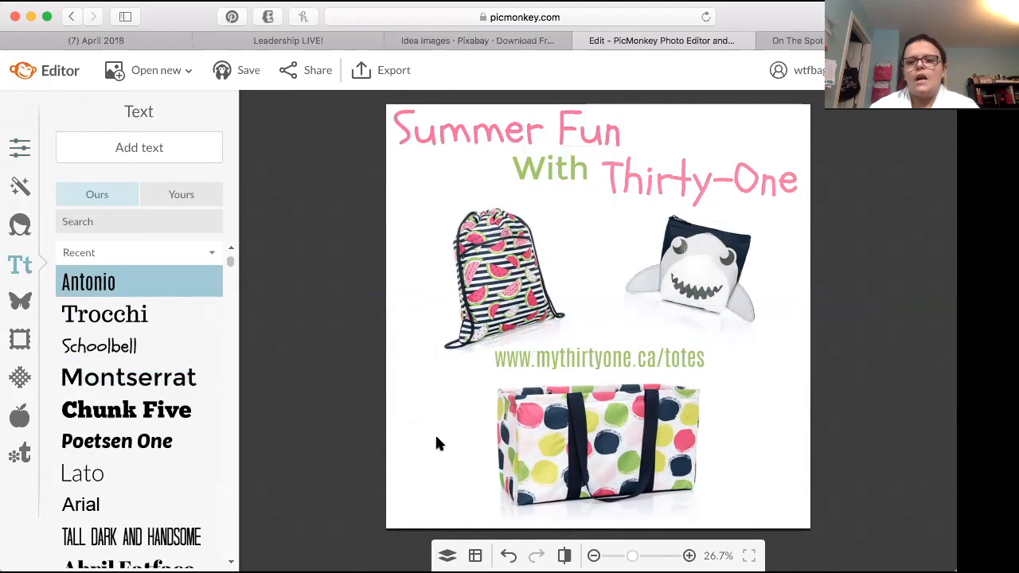
Step: Nudge the shark pouch slightly down, away from the "Thirty-One" title
click(706, 294)
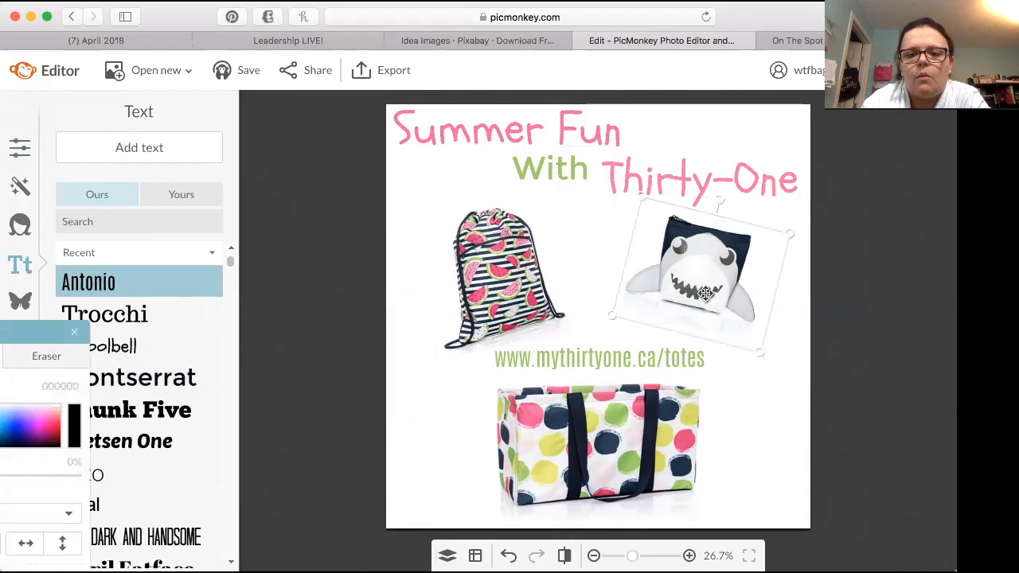
drag(697, 281, 695, 288)
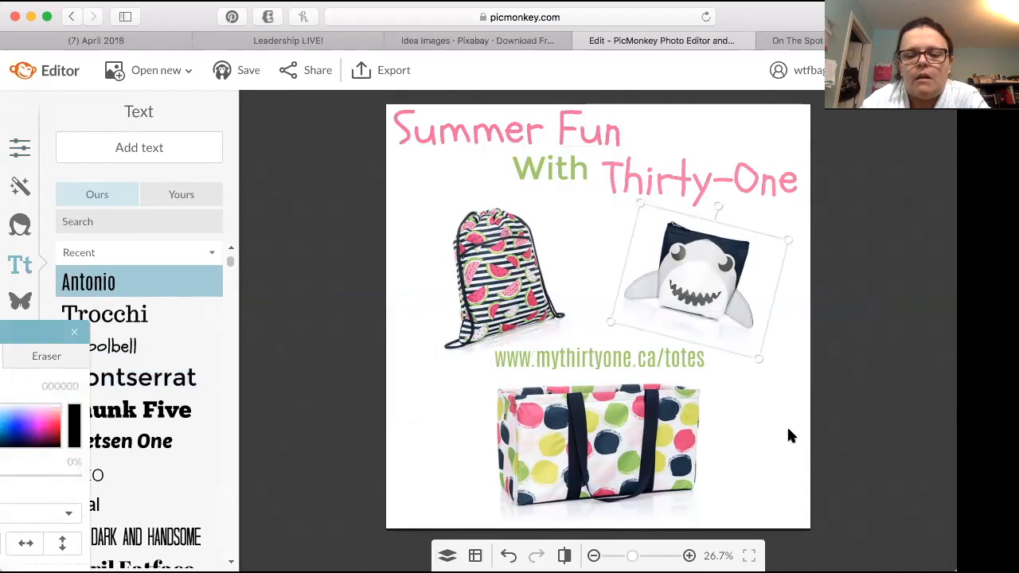
click(761, 448)
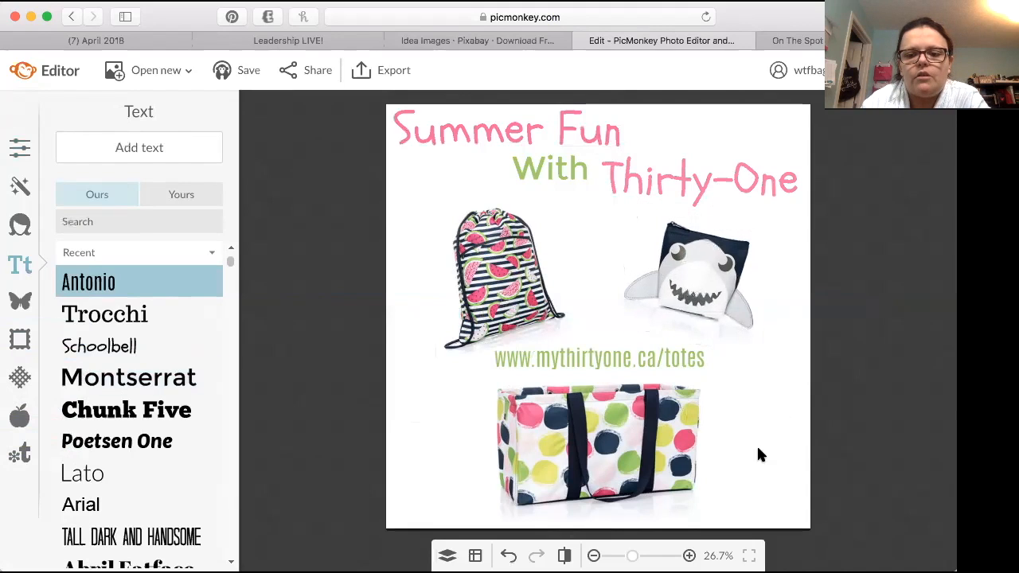
Step: Export the graphic to the computer as a .jpg named "Summer Fun with Thirty One" and close the editor
click(395, 74)
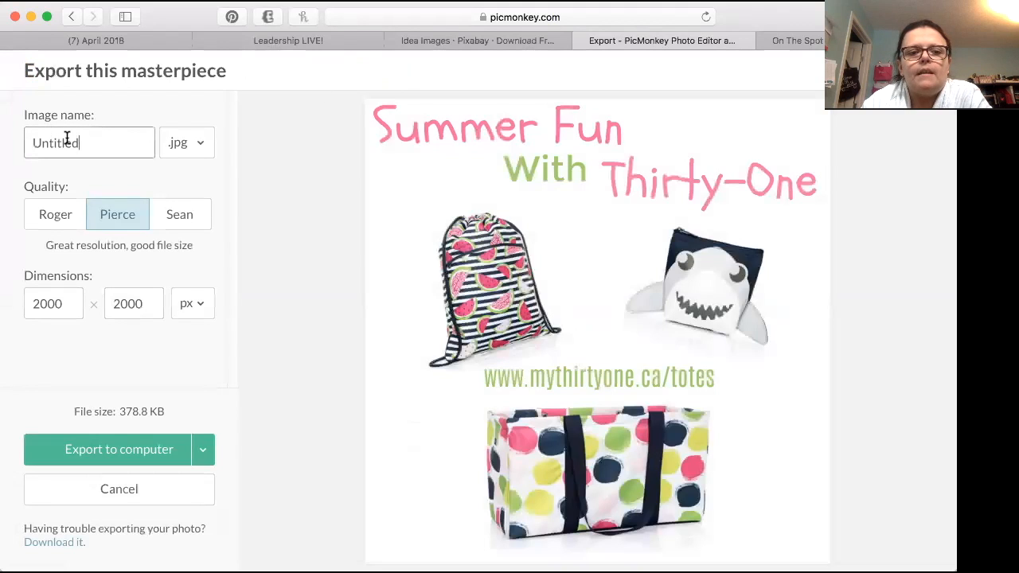
double_click(66, 139)
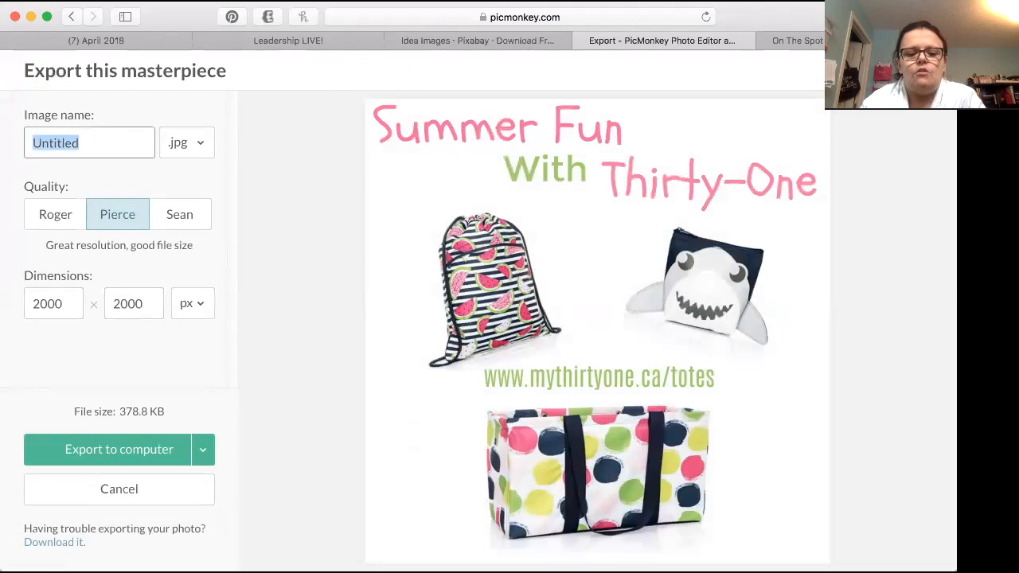
text(Summer Fun)
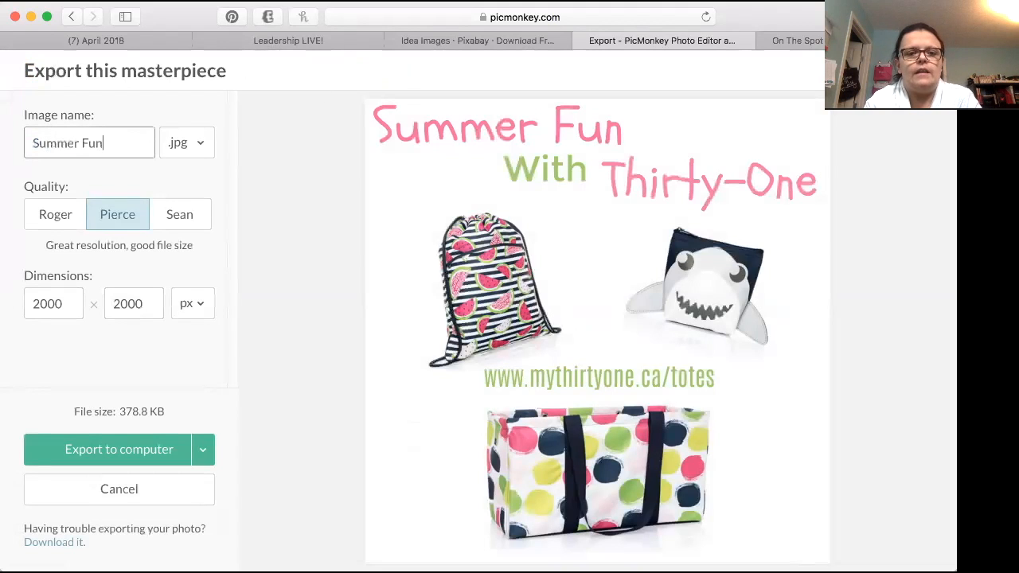
text( with Tirth)
key(BackSpace)
key(BackSpace)
key(BackSpace)
key(BackSpace)
text(hirty One)
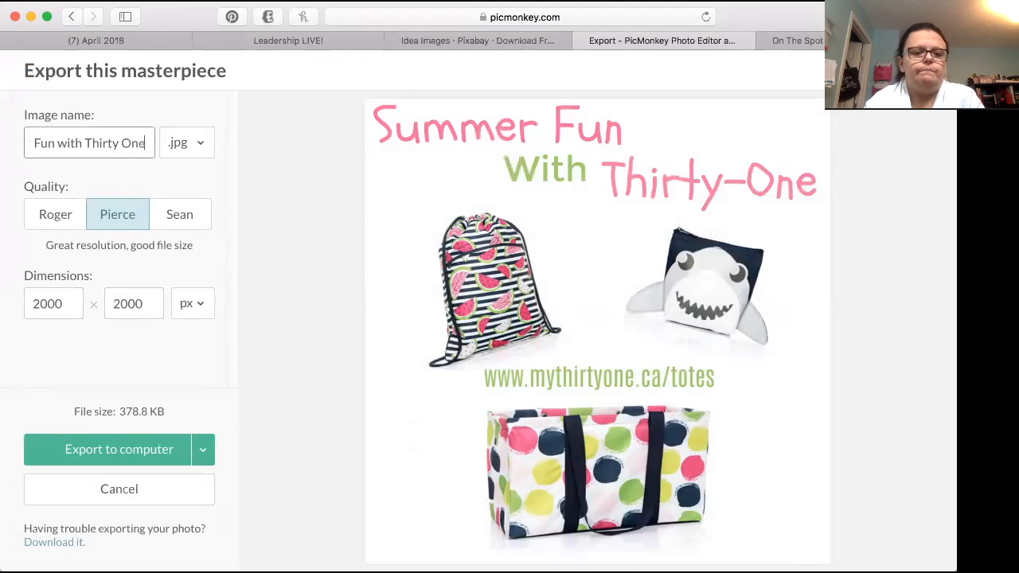
click(148, 459)
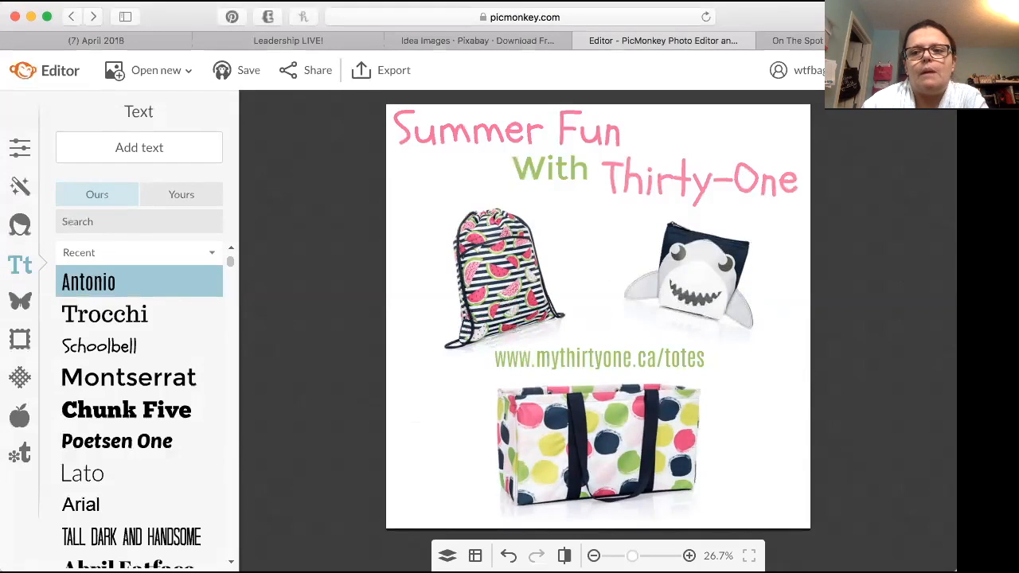
click(916, 70)
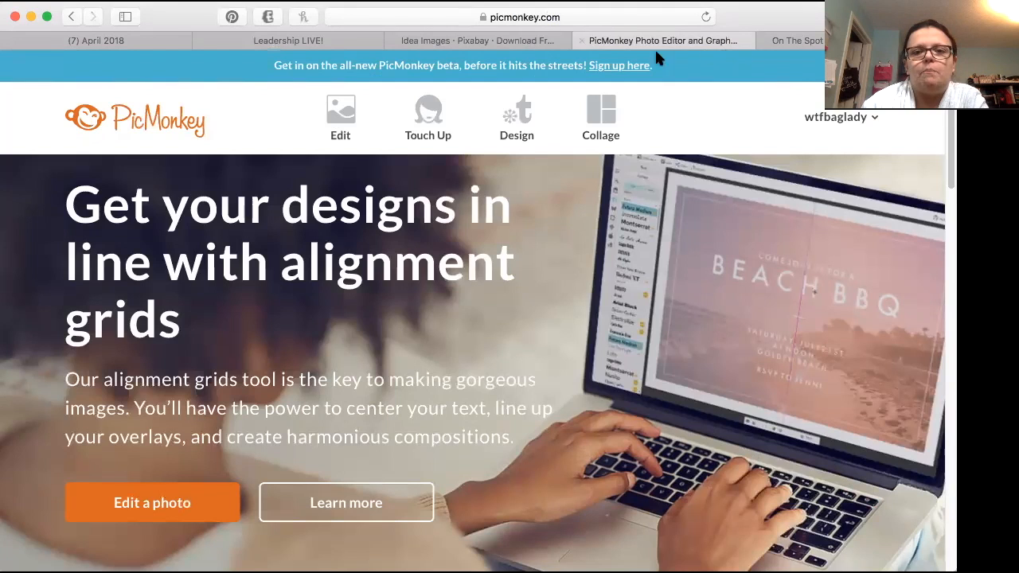
Step: Switch to Pixabay, search again for "idea" images and look through the results
click(518, 45)
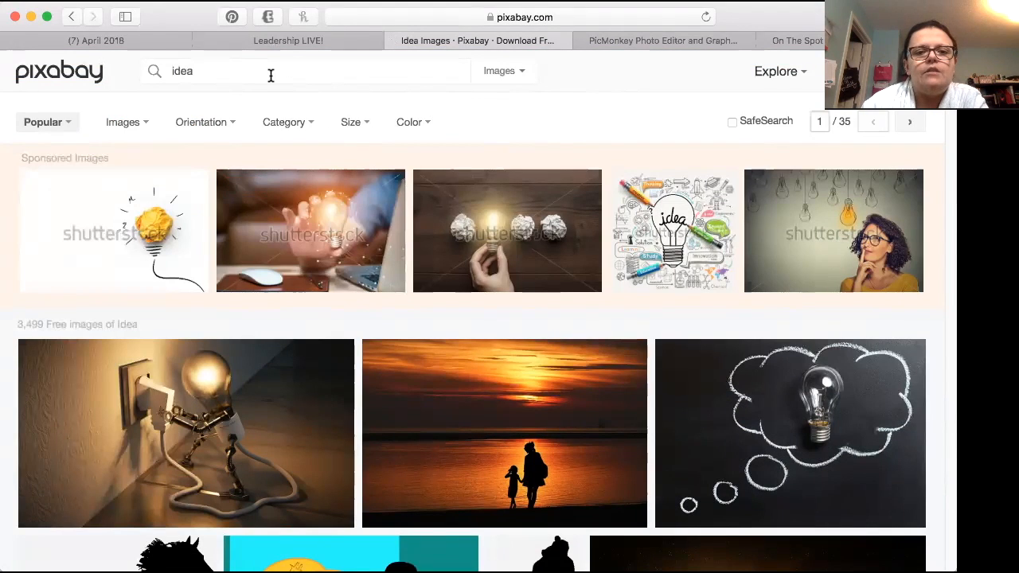
double_click(161, 71)
key(BackSpace)
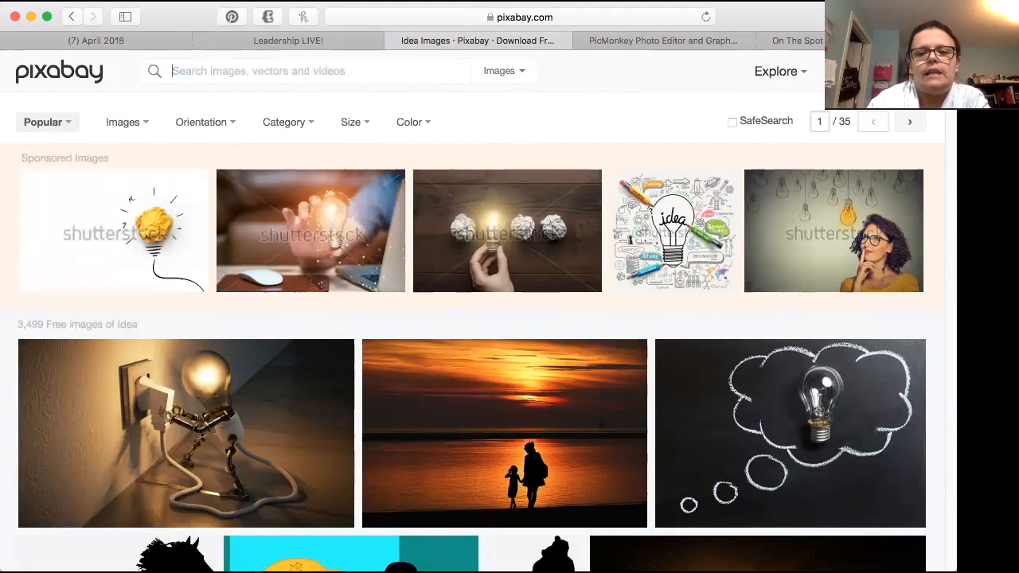
text(idea)
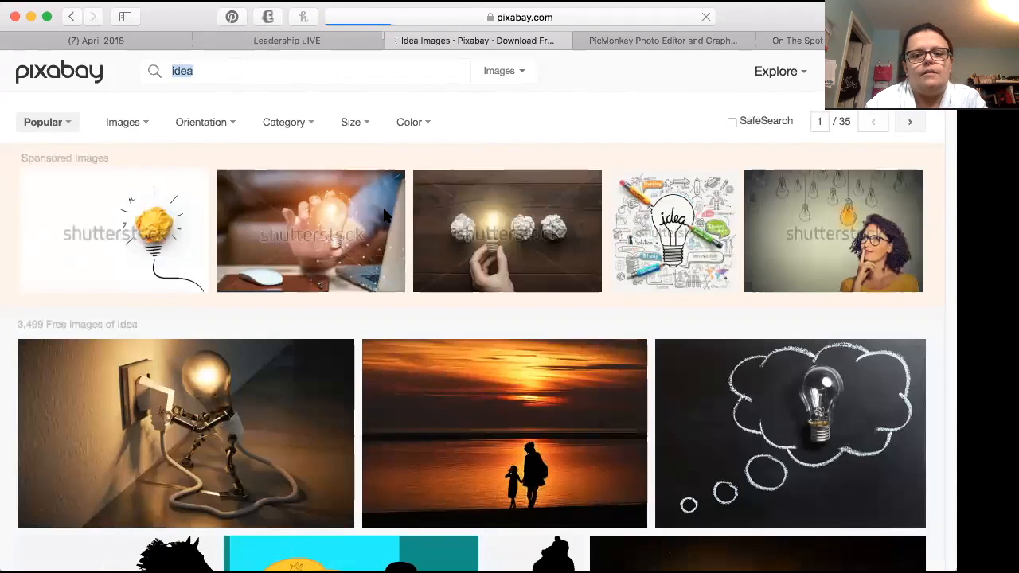
scroll(688, 382, down, 3)
scroll(687, 383, down, 5)
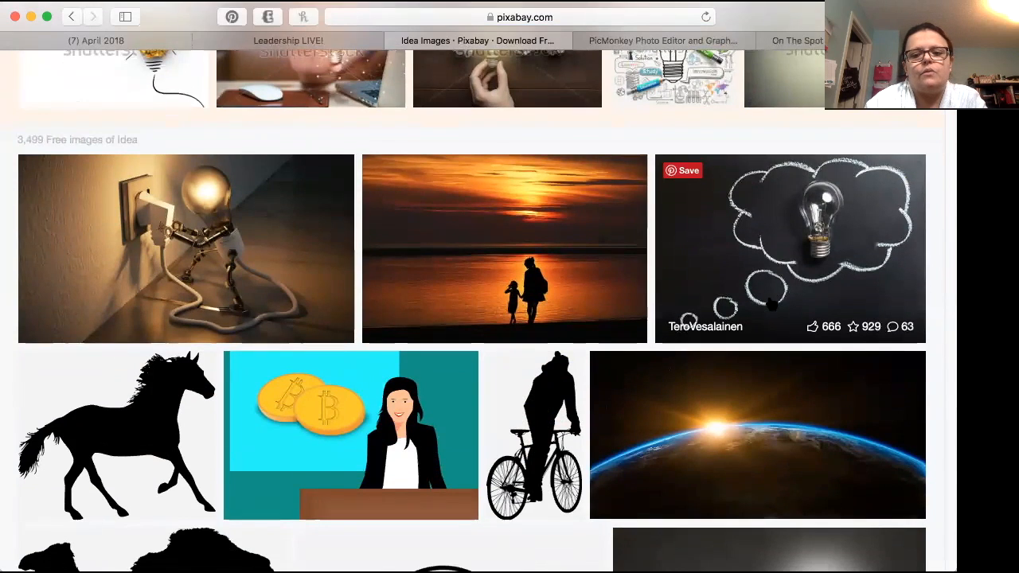
scroll(770, 304, up, 1)
scroll(770, 305, up, 2)
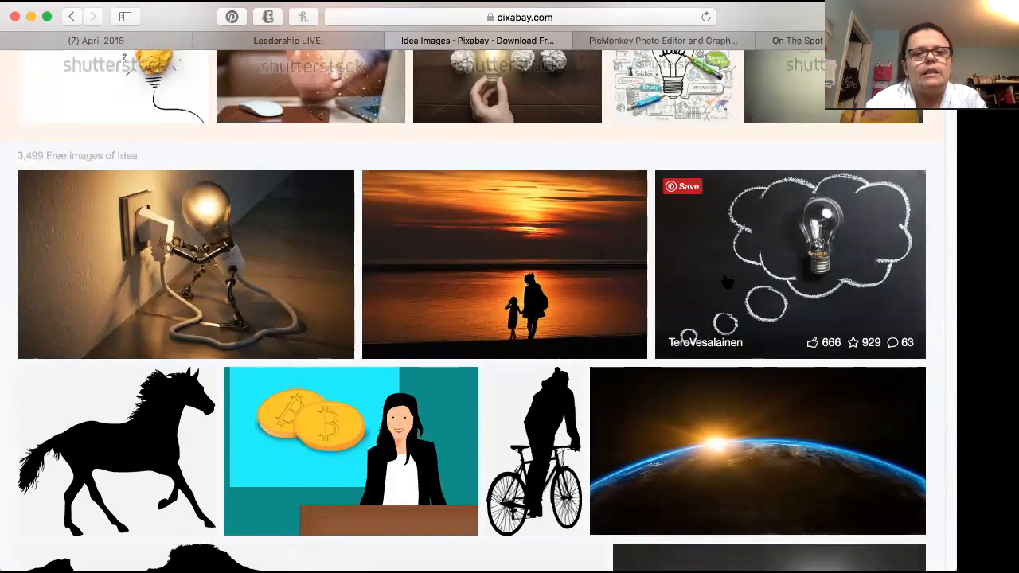
scroll(727, 283, up, 4)
Step: Search Pixabay for "excited" and look through the free image results
double_click(198, 72)
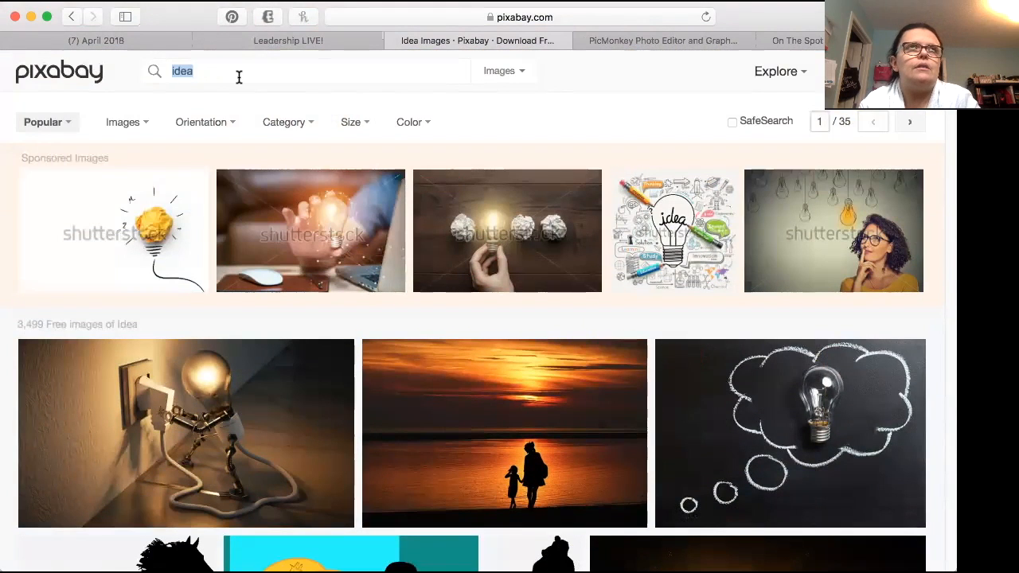
text(e)
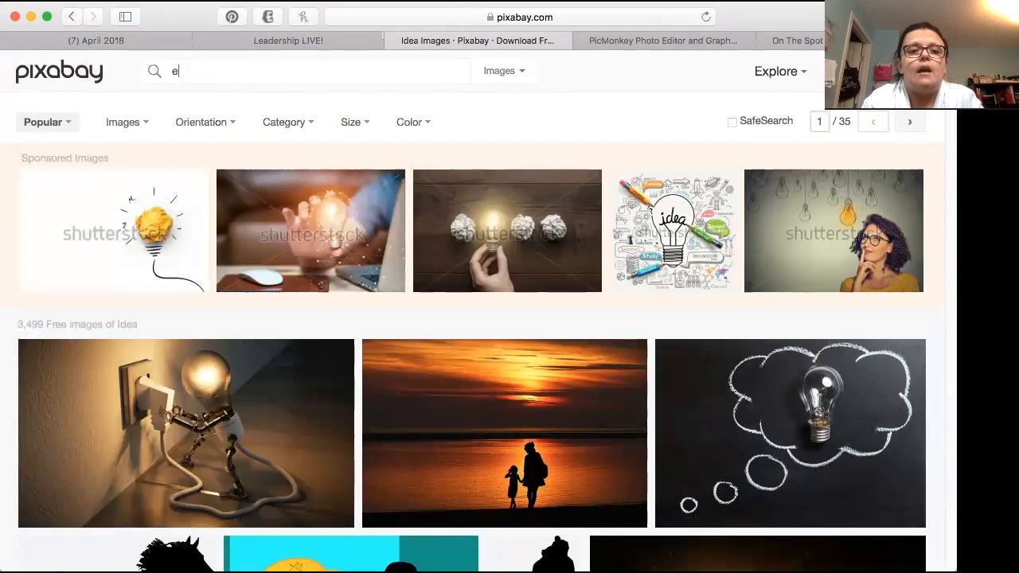
text(xcited)
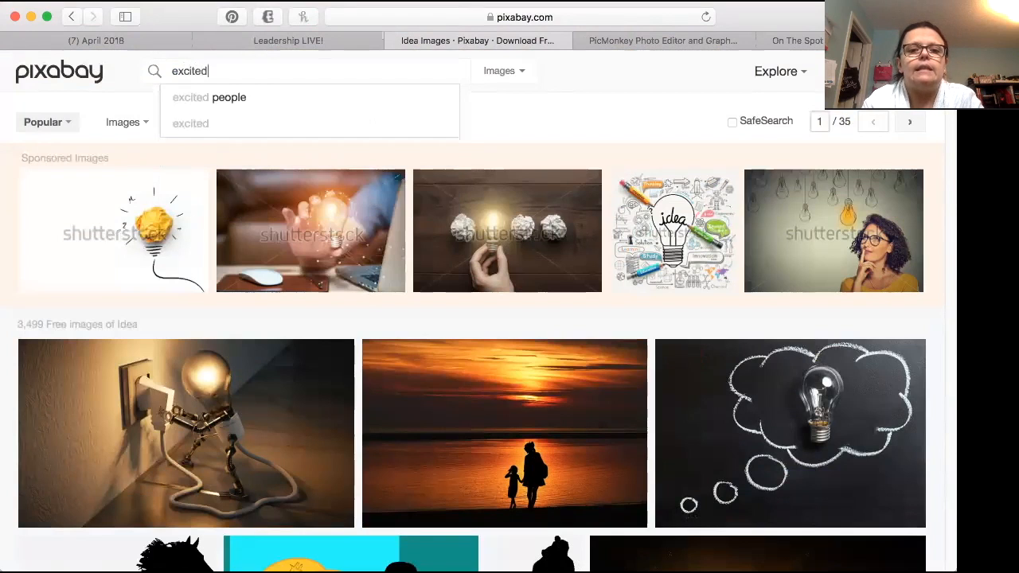
key(Return)
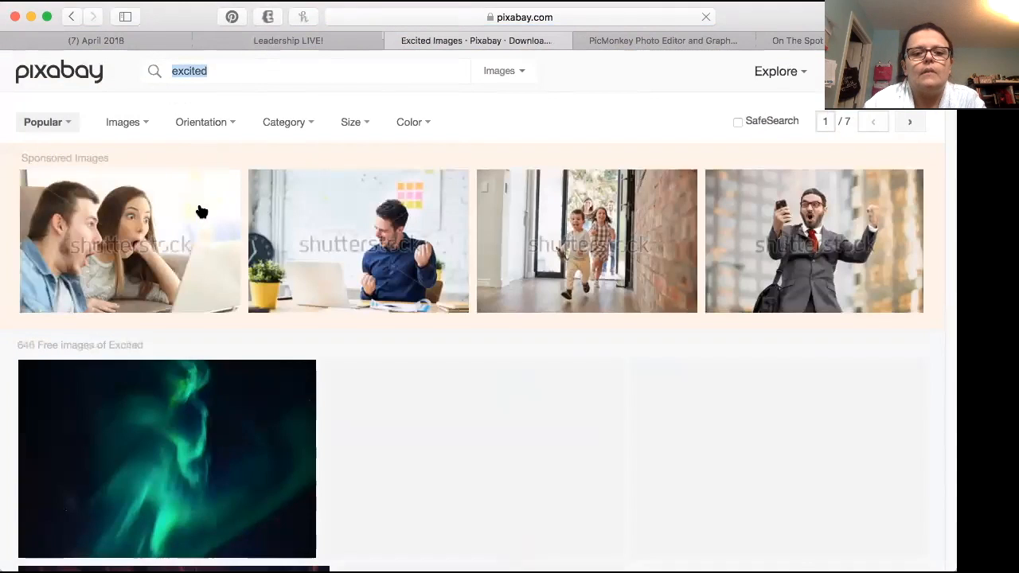
scroll(201, 211, down, 8)
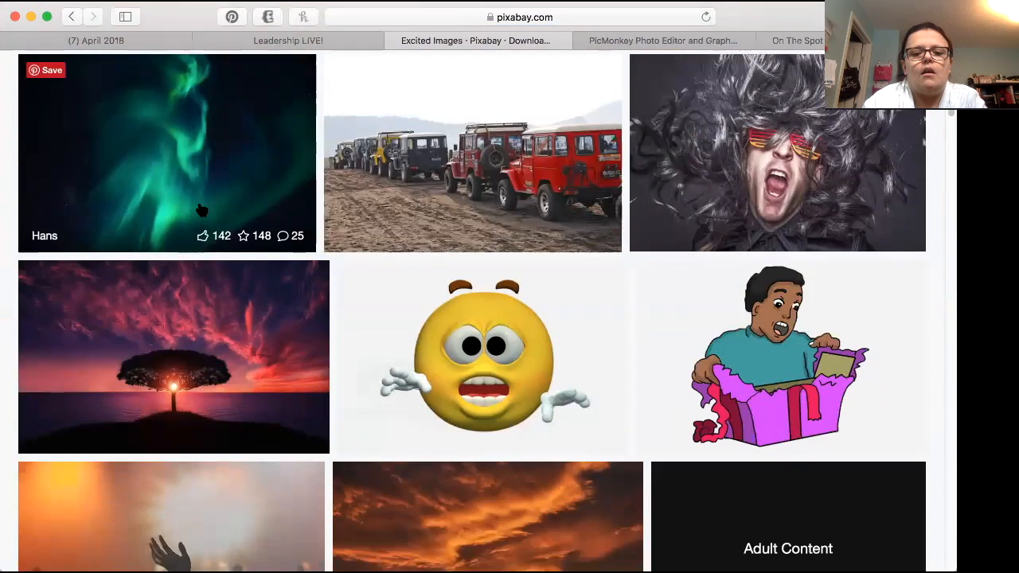
scroll(201, 211, down, 3)
scroll(458, 235, down, 2)
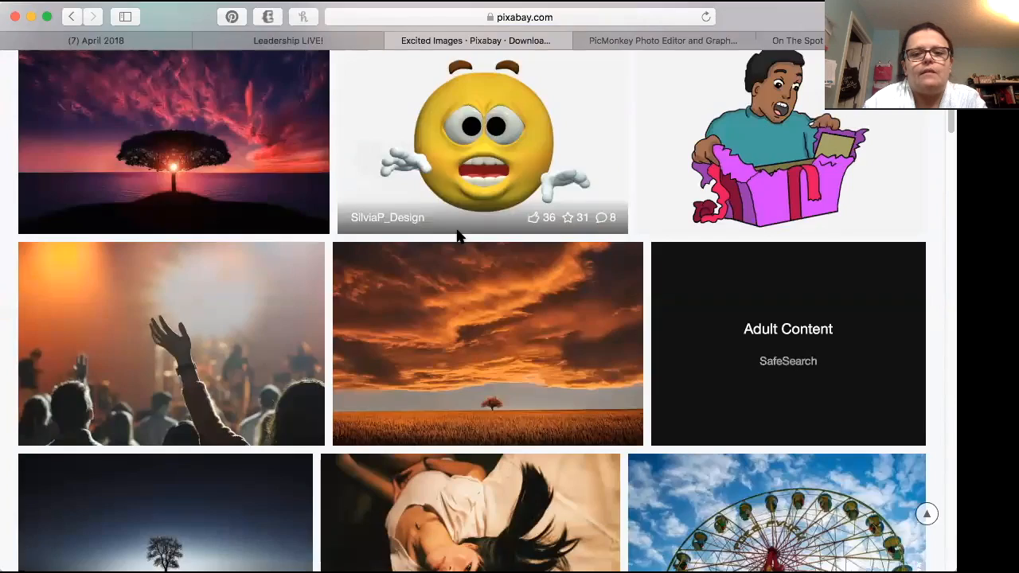
Step: Look further down the free "excited" image results for a suitable picture
scroll(458, 235, down, 15)
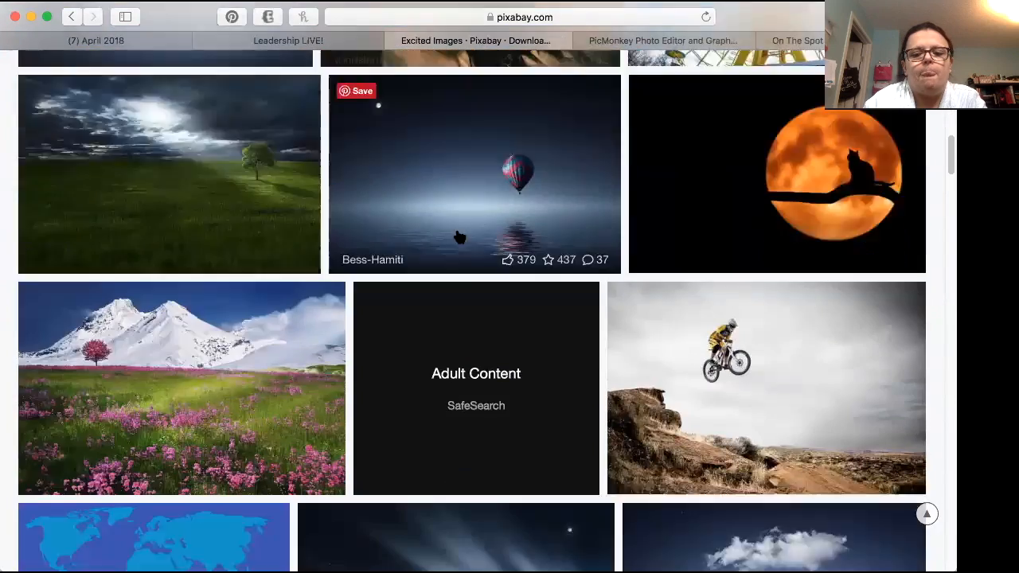
scroll(459, 237, down, 14)
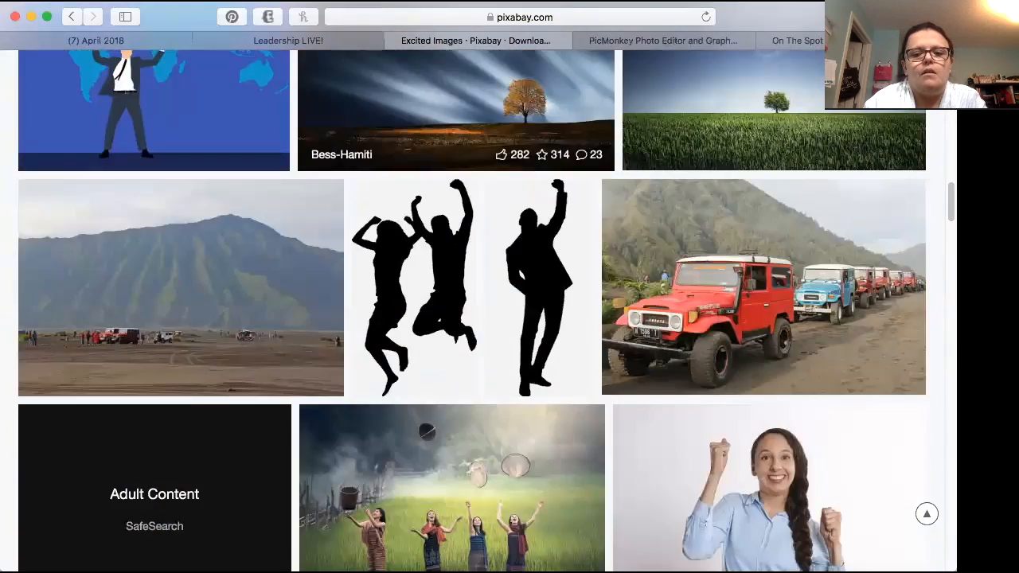
scroll(459, 238, down, 16)
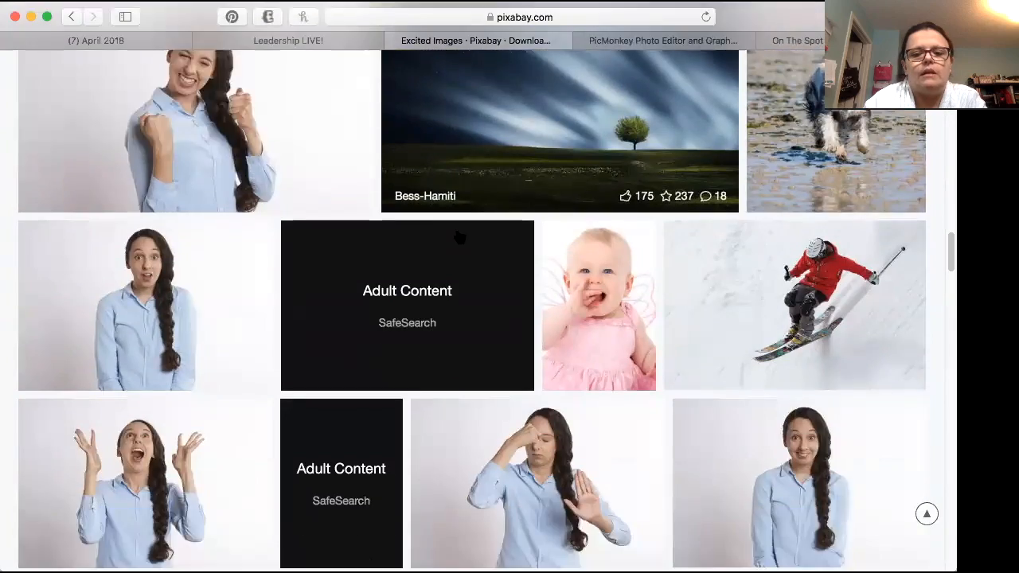
scroll(459, 237, down, 14)
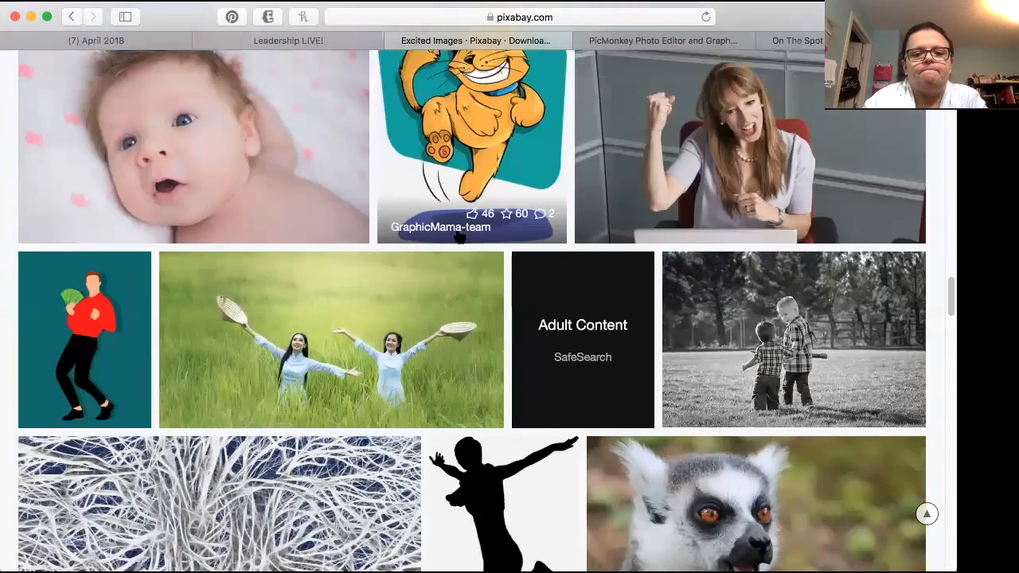
scroll(460, 237, down, 14)
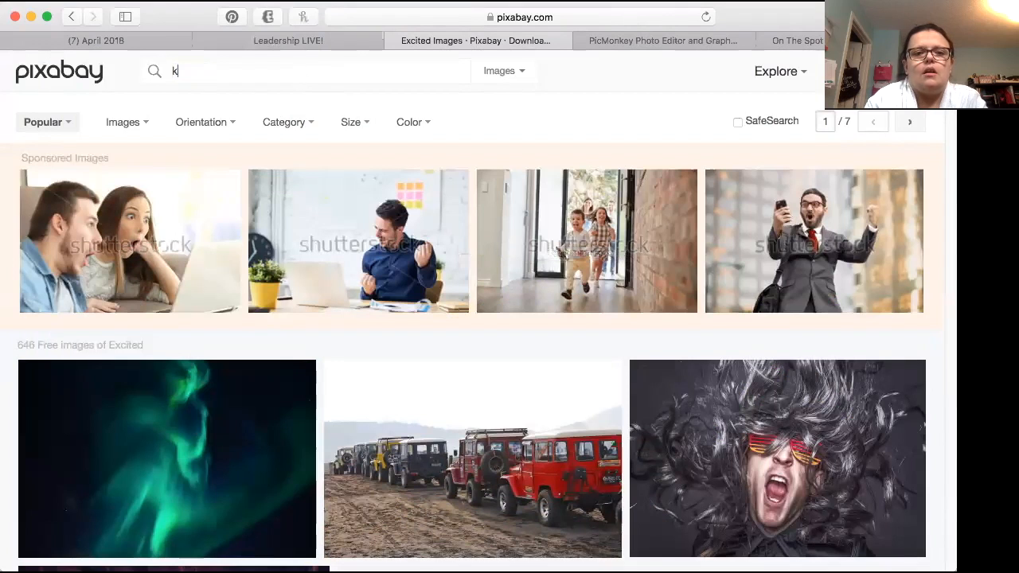
Step: Search Pixabay for "kid excited" and look through the free image results
text(excited)
key(Return)
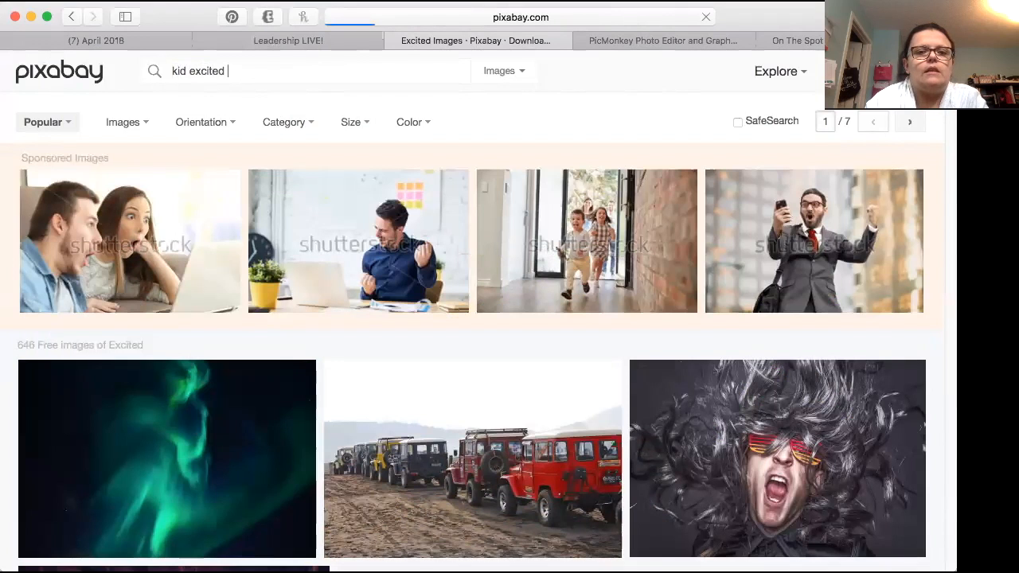
scroll(263, 279, down, 5)
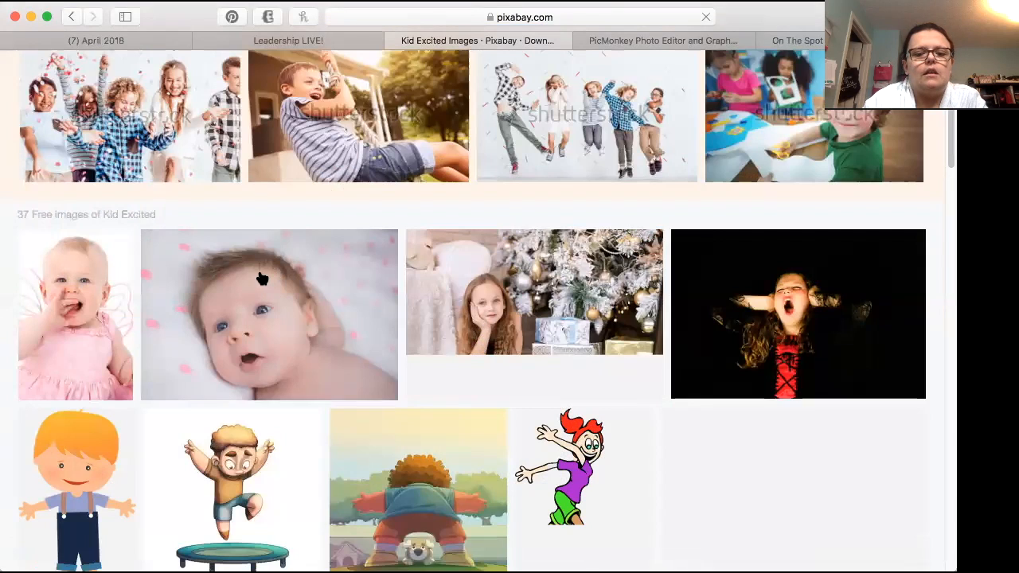
scroll(265, 272, down, 5)
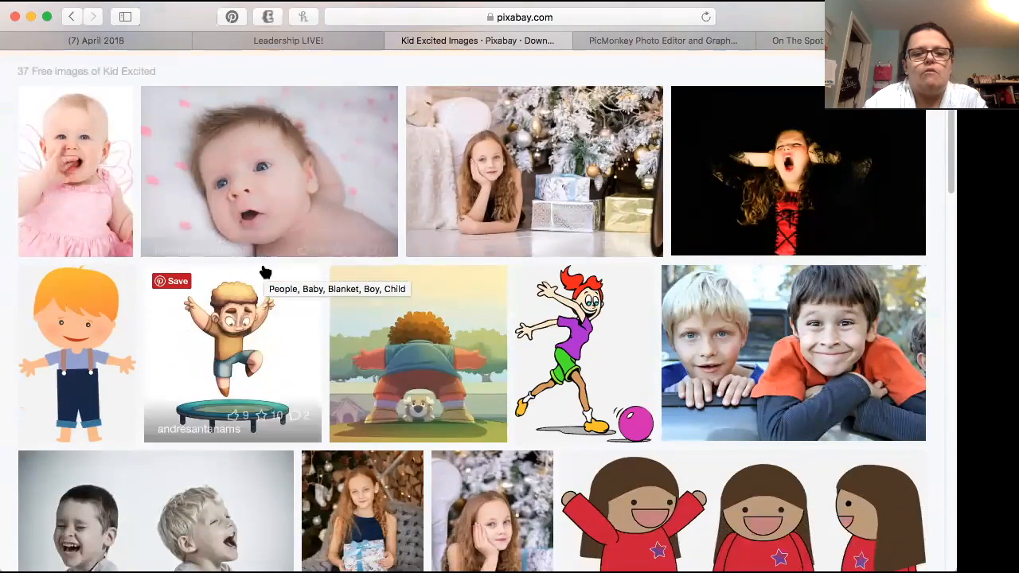
scroll(265, 272, down, 12)
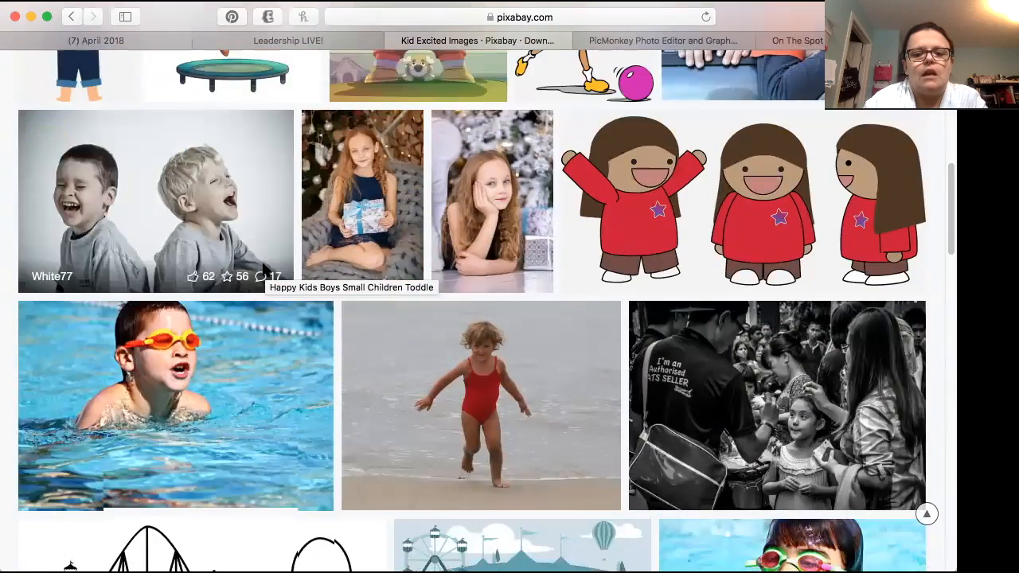
scroll(265, 270, down, 10)
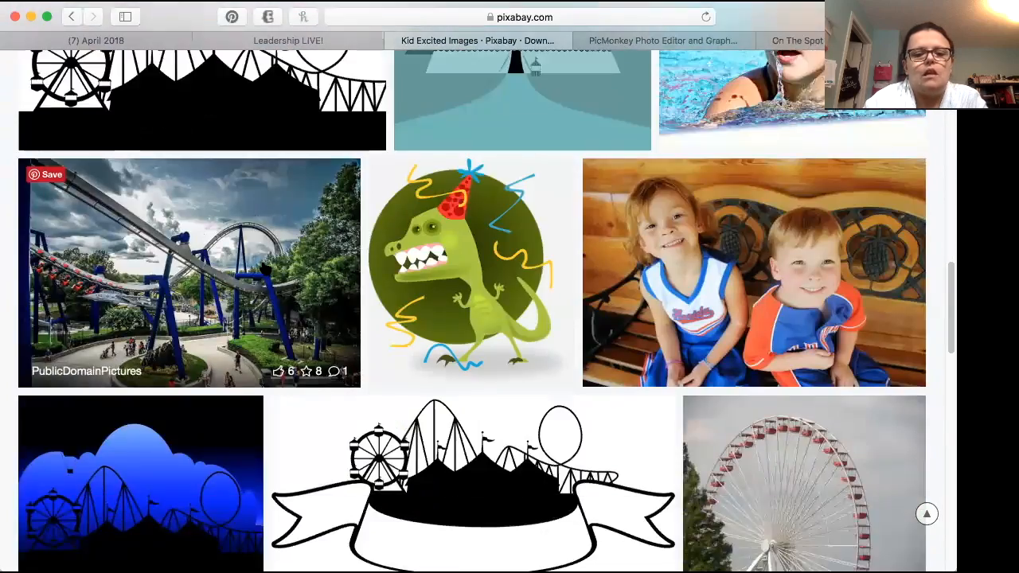
scroll(265, 270, down, 7)
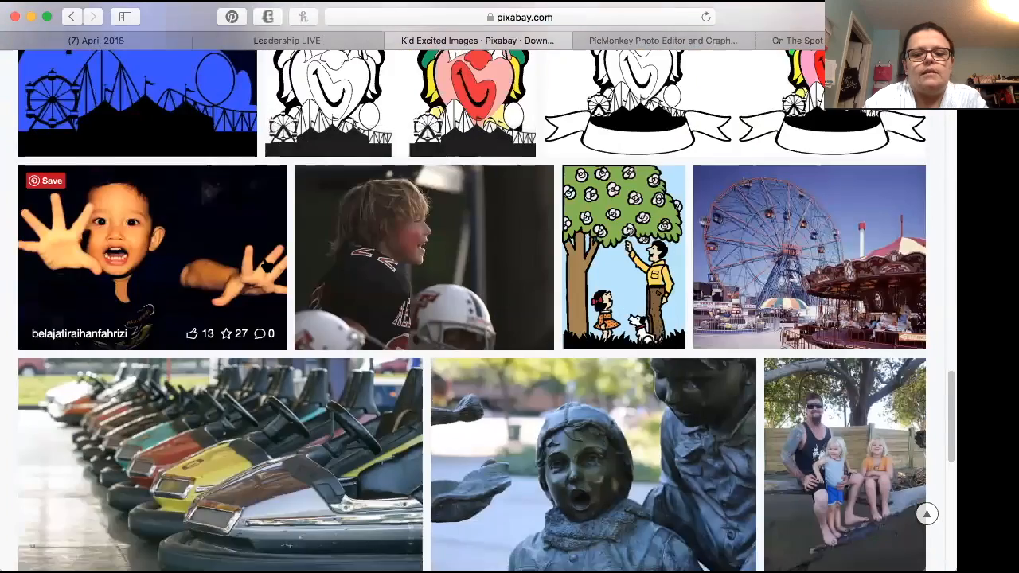
scroll(265, 270, up, 20)
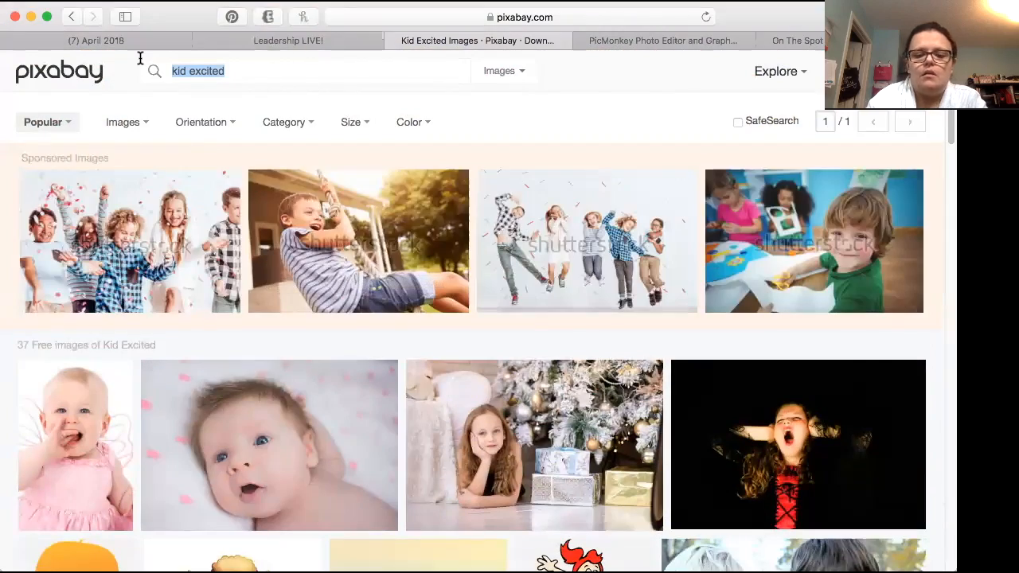
Step: Search Pixabay for "join me" and look through the free image results
text(join me)
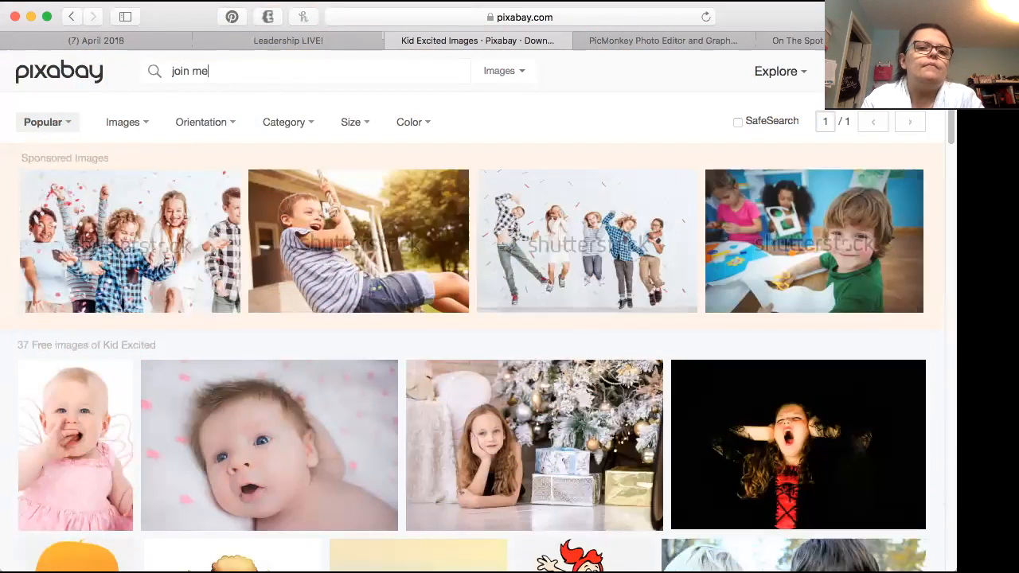
key(Return)
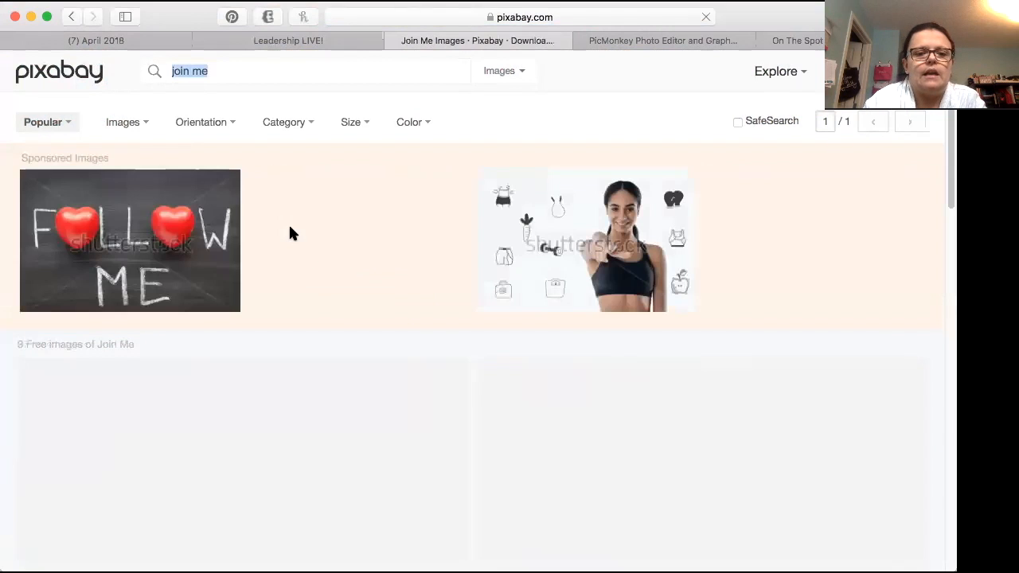
scroll(289, 227, down, 10)
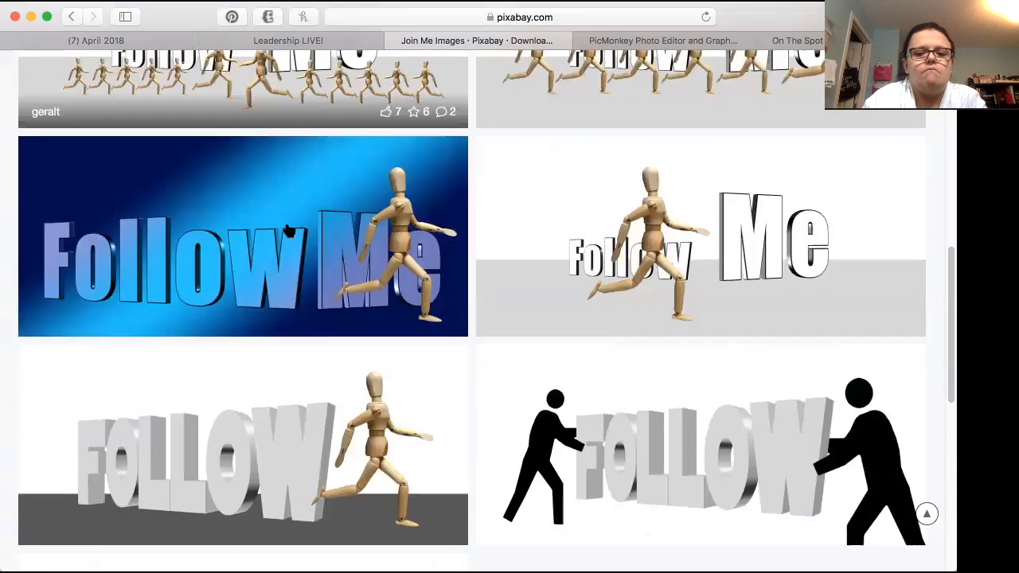
scroll(289, 229, down, 6)
scroll(289, 226, up, 15)
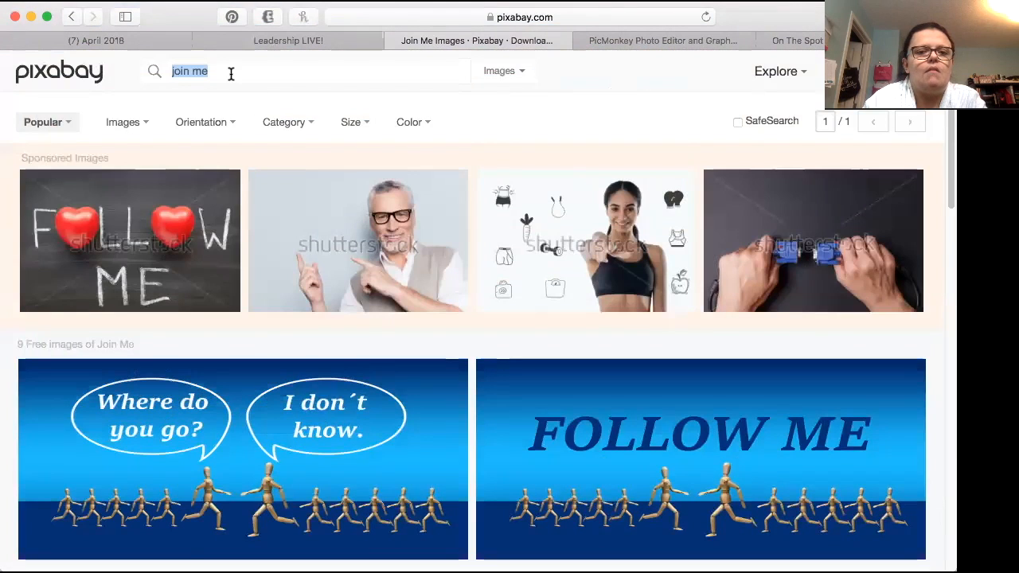
Step: Replace the search term with "kids" and run the Pixabay image search
key(BackSpace)
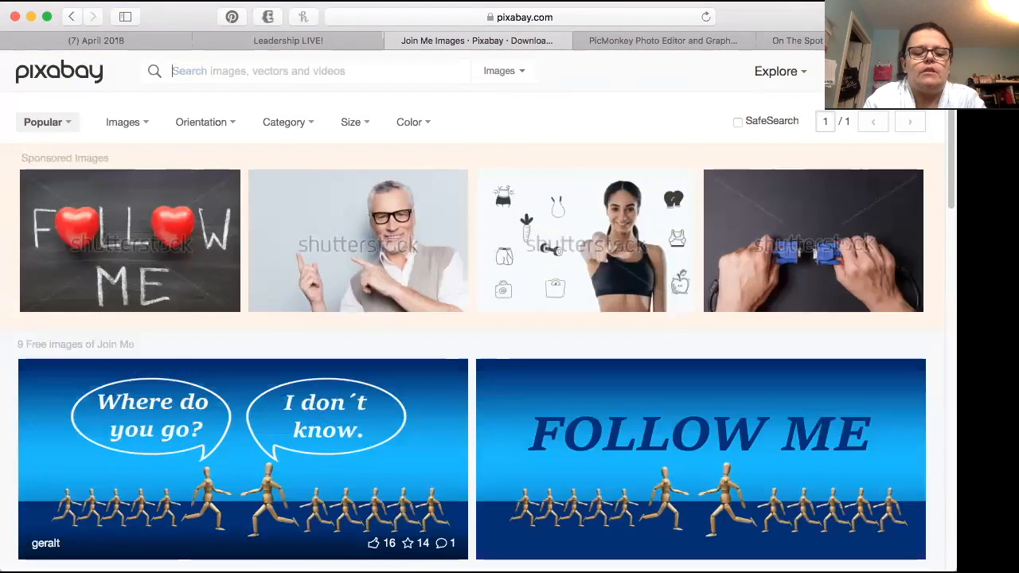
text(k)
key(BackSpace)
text(kids)
key(Return)
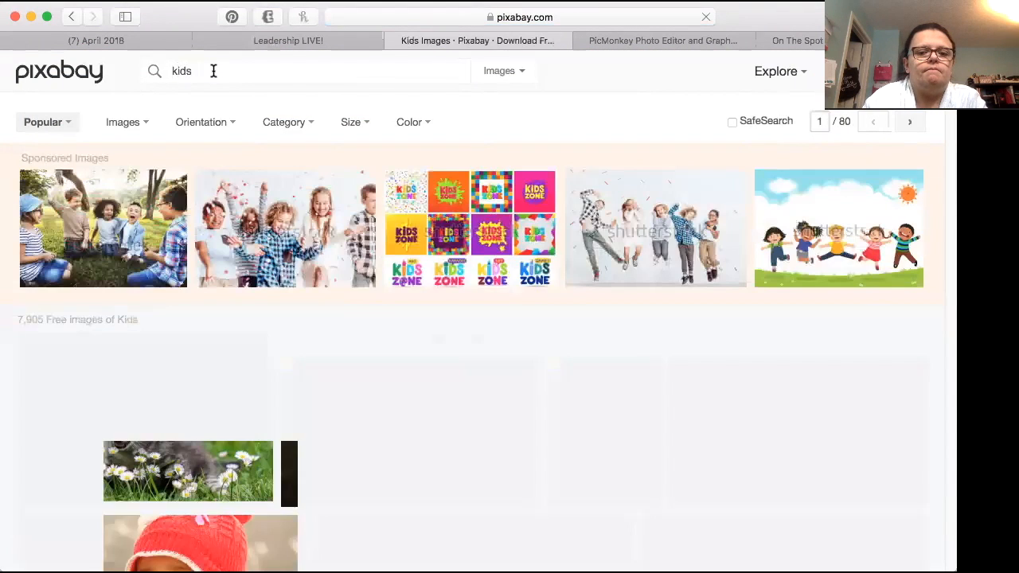
Step: Refine the Pixabay search to "kids funny" and look through the free image results
click(214, 71)
click(218, 70)
text(funny)
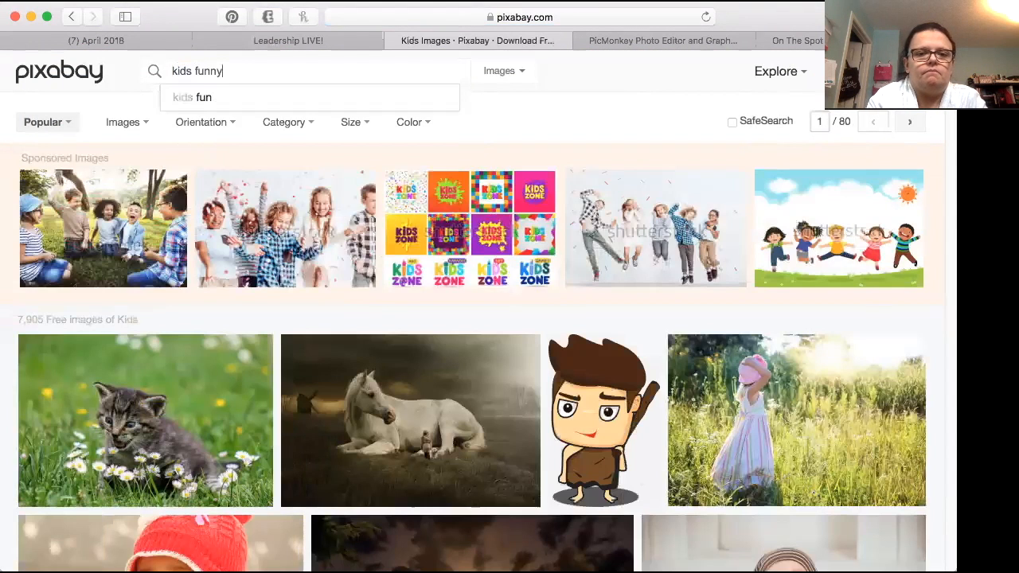
key(Return)
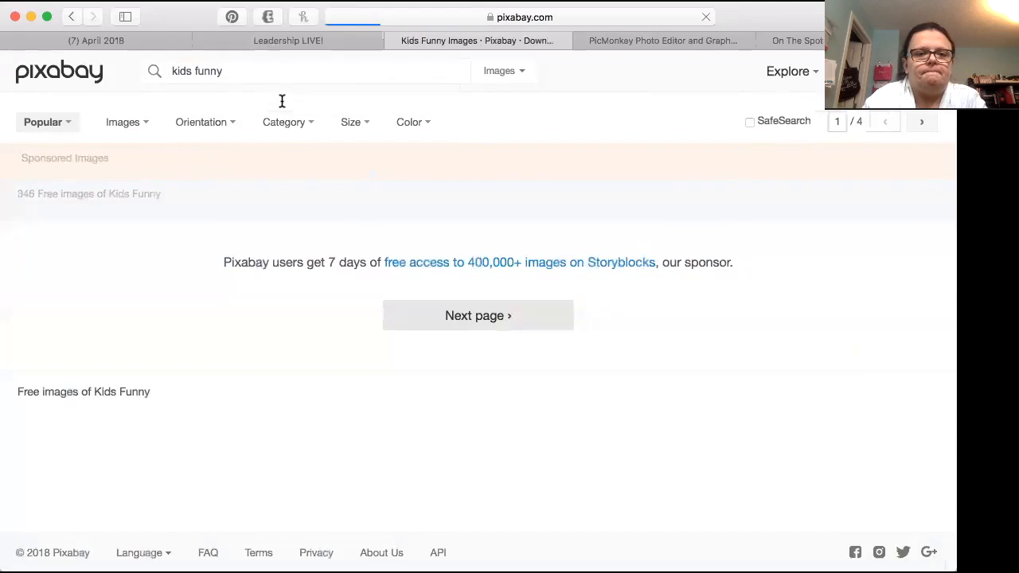
scroll(276, 163, down, 5)
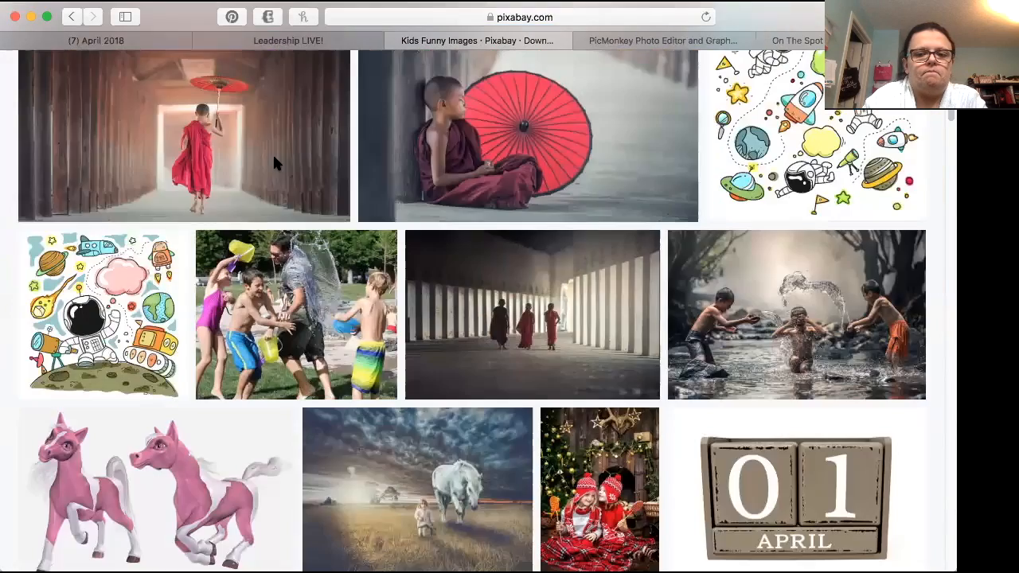
scroll(276, 165, down, 10)
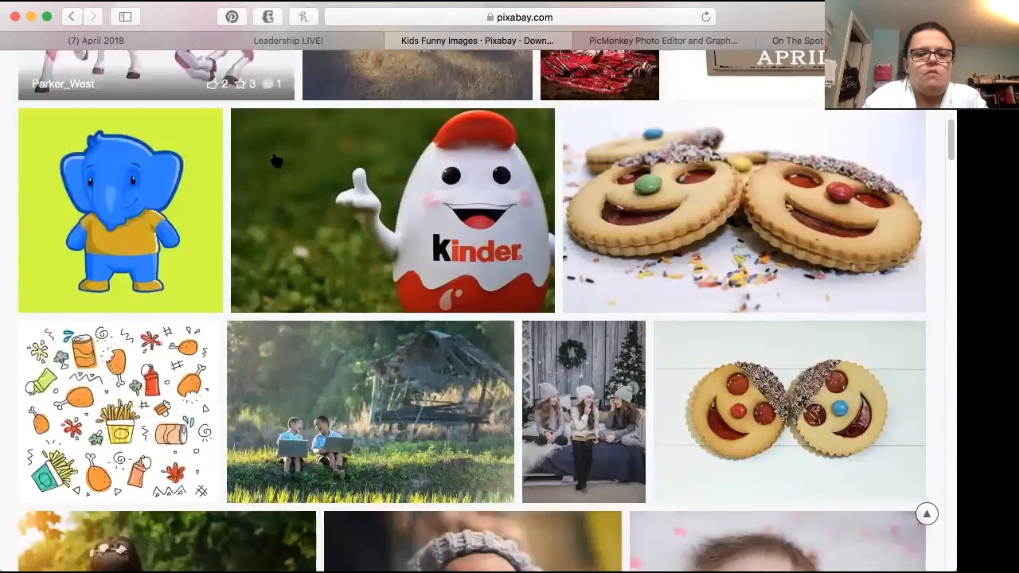
scroll(276, 162, down, 4)
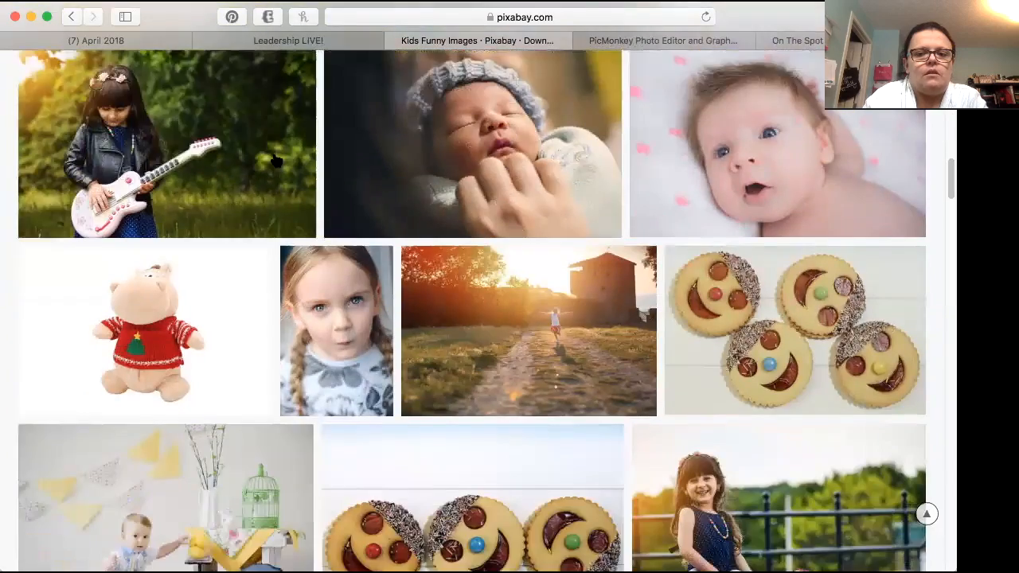
scroll(275, 161, down, 5)
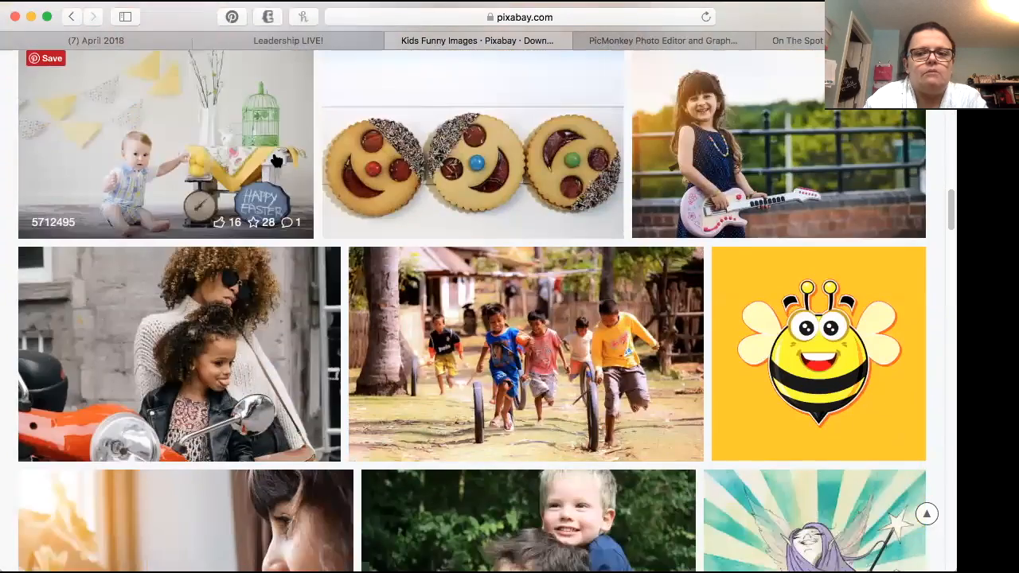
scroll(276, 161, down, 4)
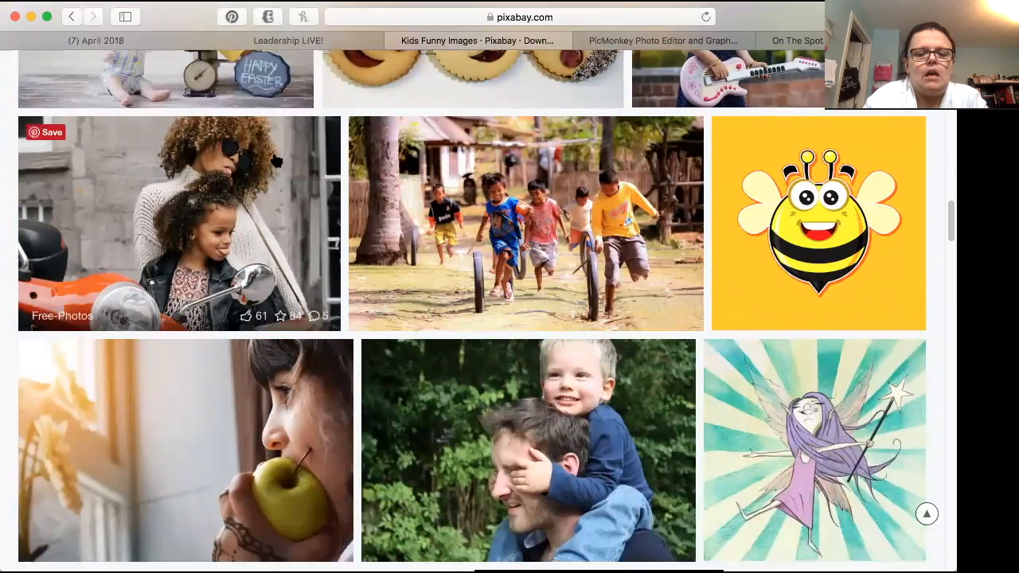
scroll(276, 161, down, 15)
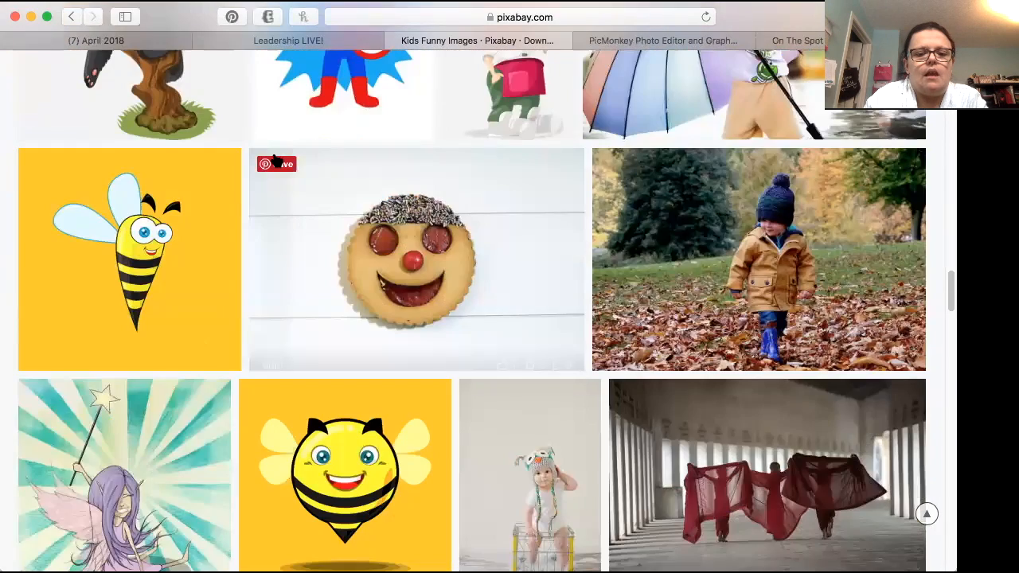
scroll(273, 159, down, 5)
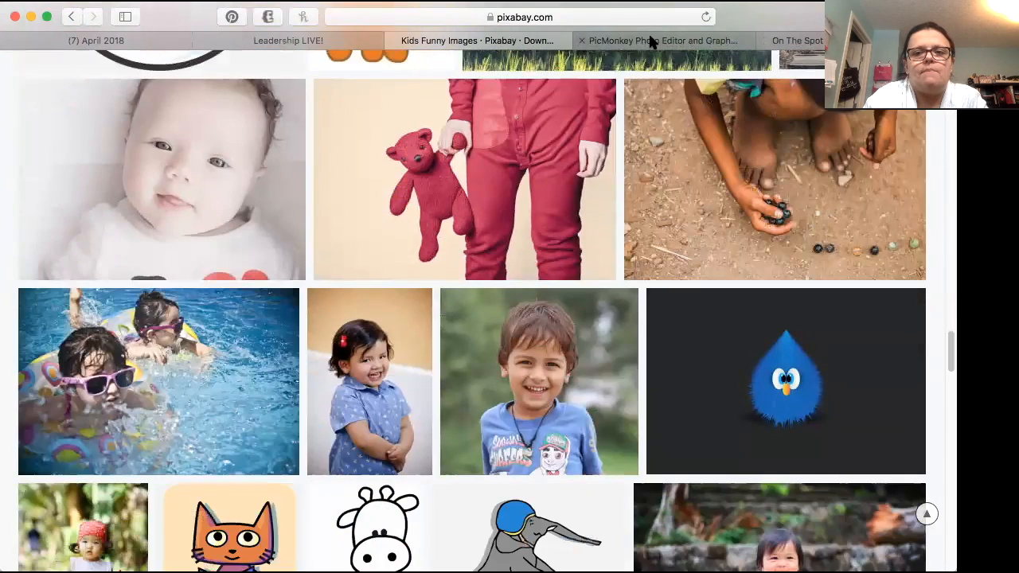
Step: Switch to PicMonkey, start editing a photo from the computer and open the "stock photos" folder on the Desktop
click(651, 44)
mouse_move(334, 119)
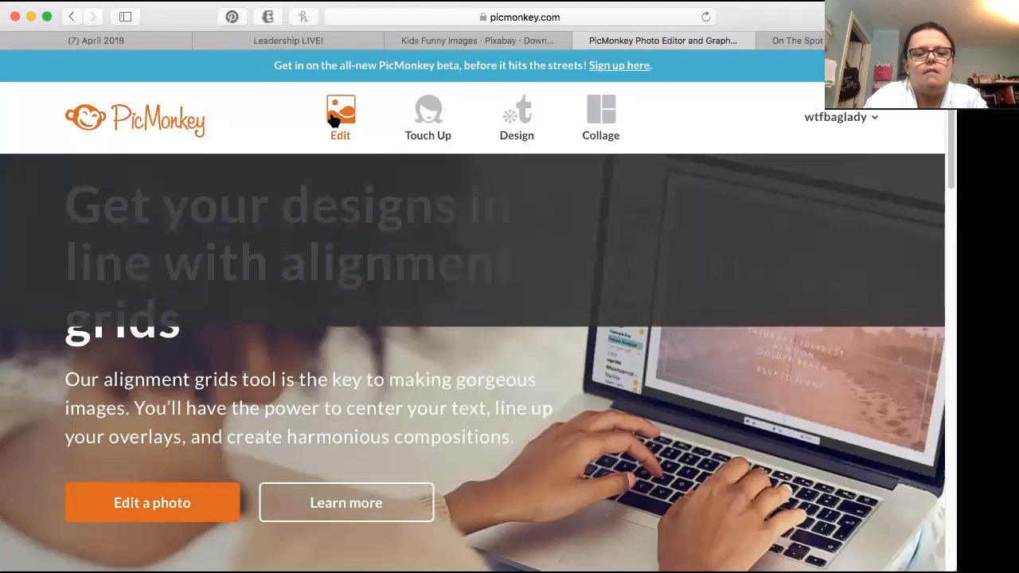
click(334, 116)
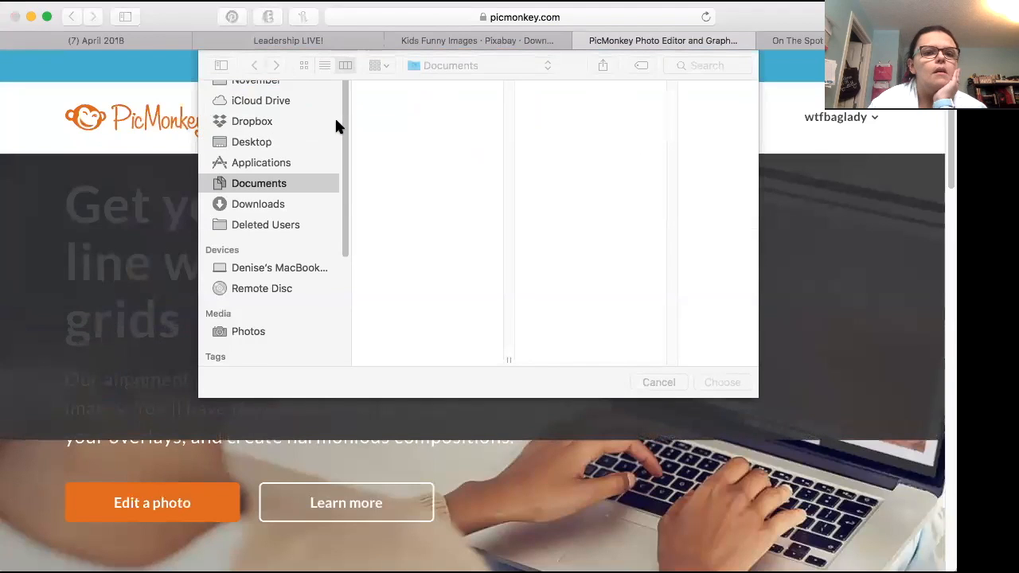
click(253, 173)
click(259, 191)
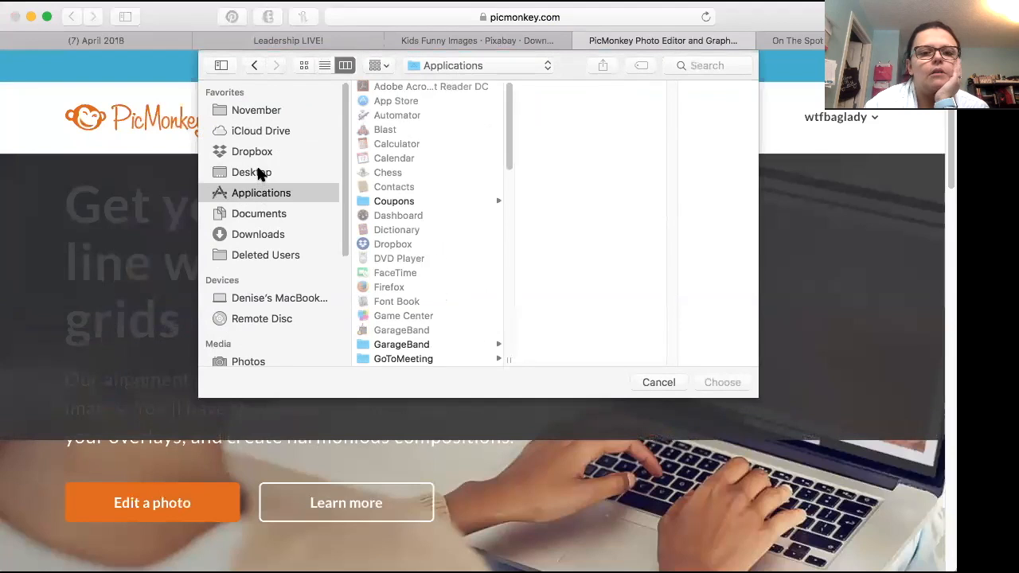
click(257, 172)
scroll(493, 310, down, 10)
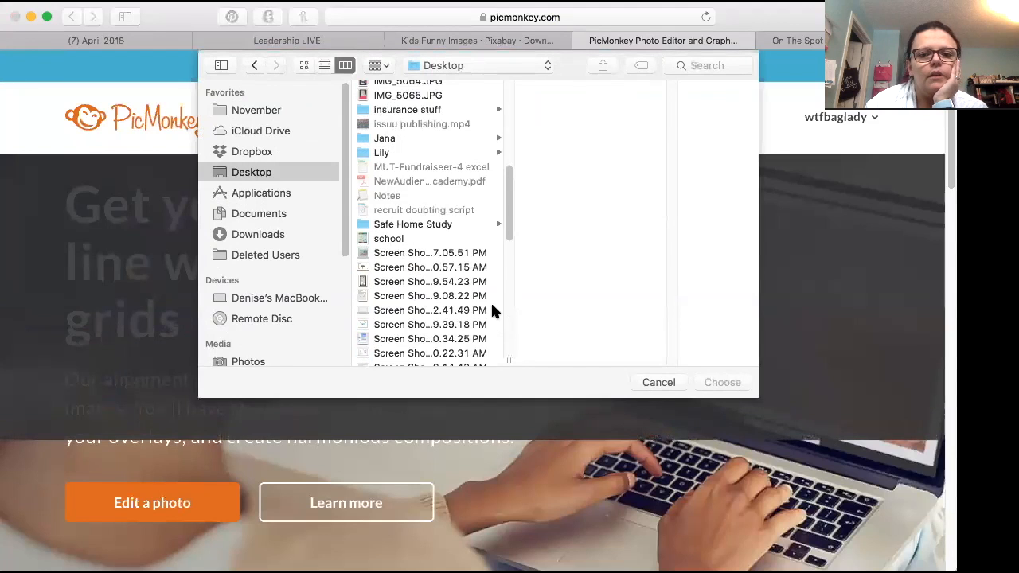
click(417, 249)
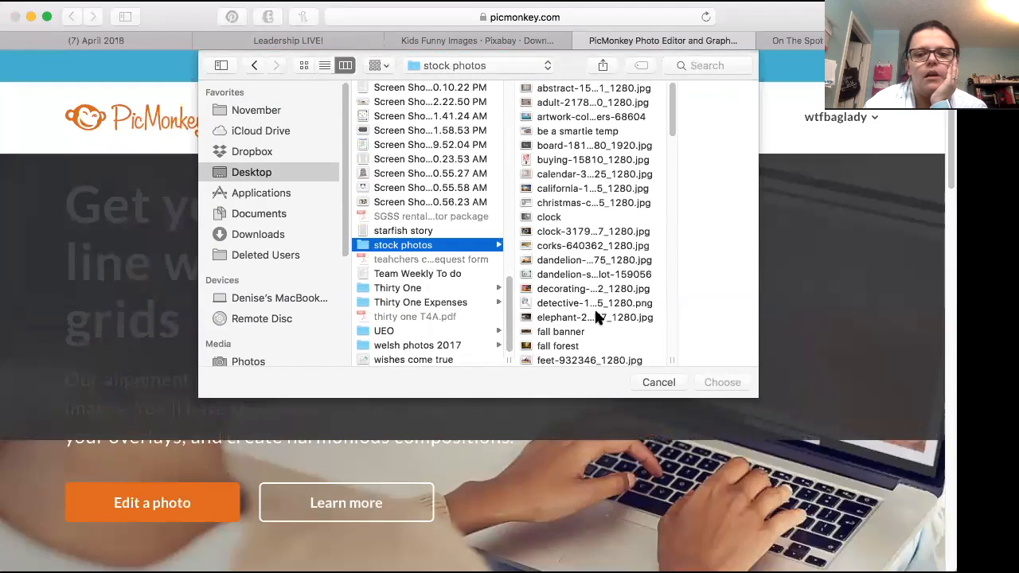
Step: Preview several images in the stock photos folder and open the beach photo pexels-photo-296879 for editing
click(575, 260)
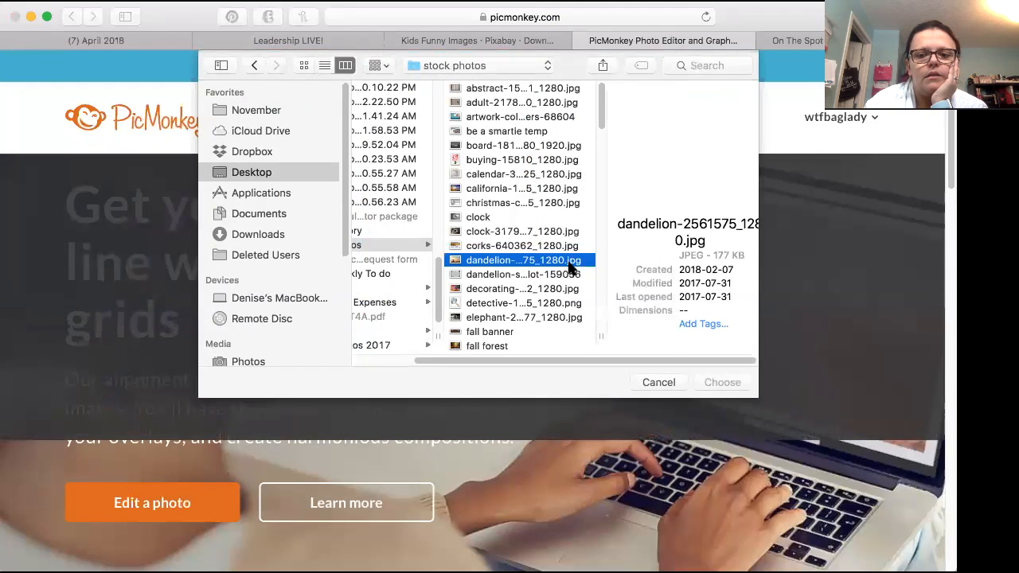
click(499, 305)
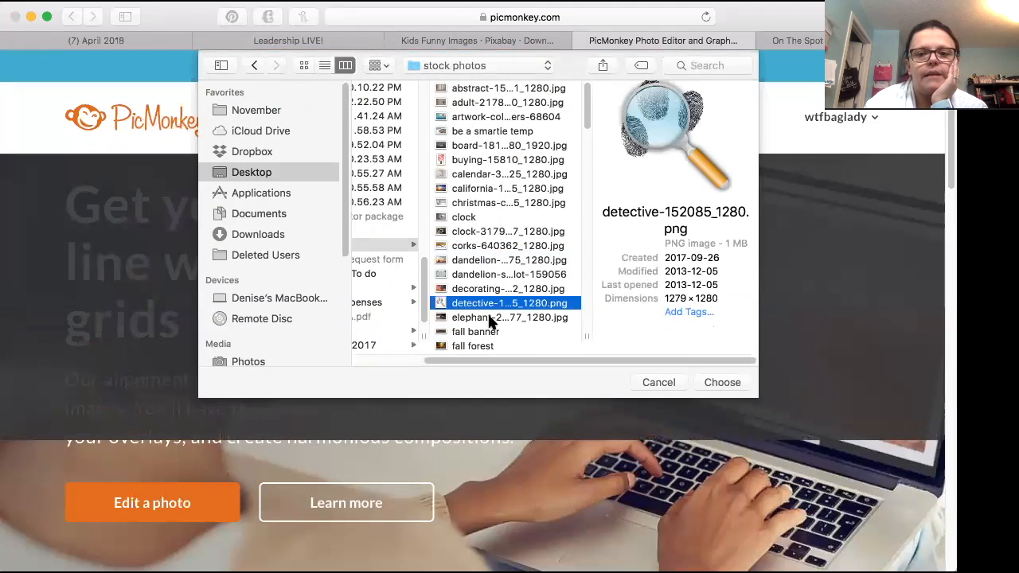
click(489, 318)
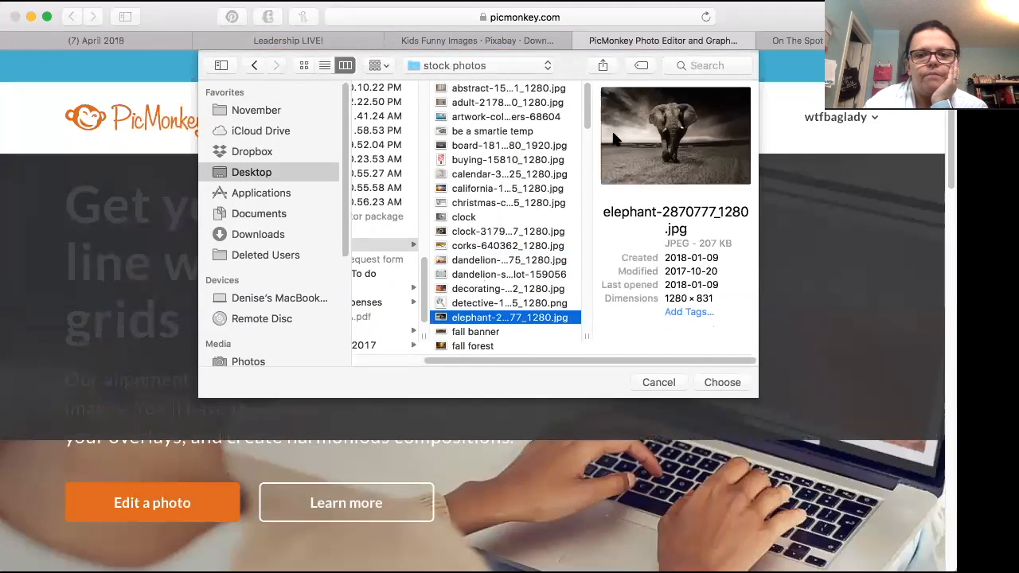
drag(589, 120, 595, 221)
click(481, 227)
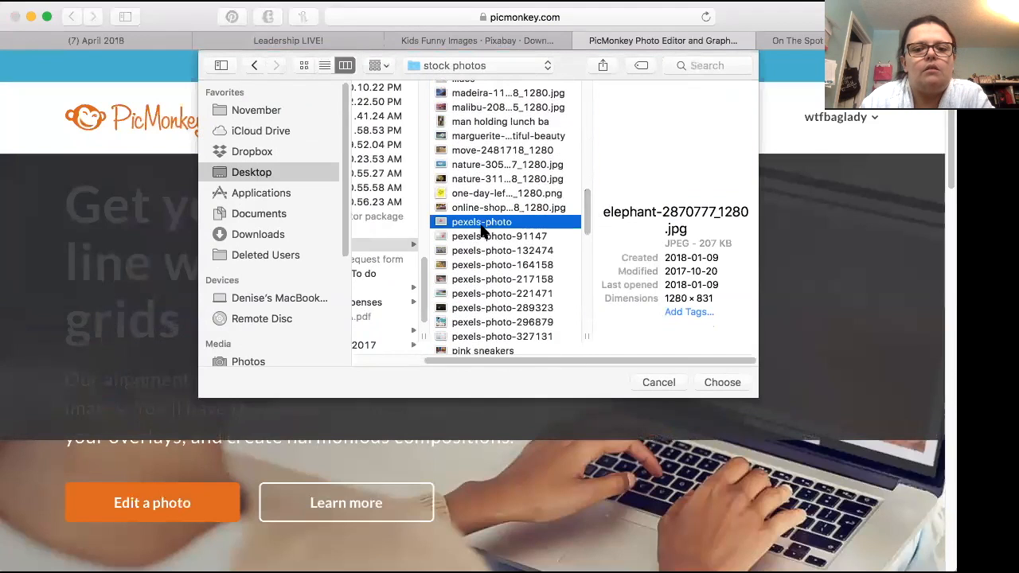
click(476, 250)
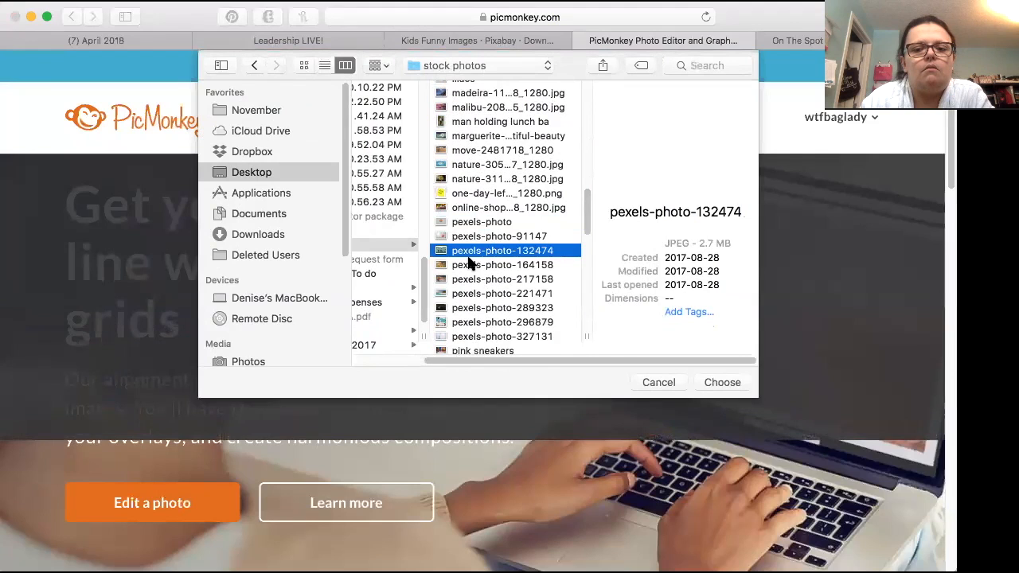
scroll(478, 290, down, 2)
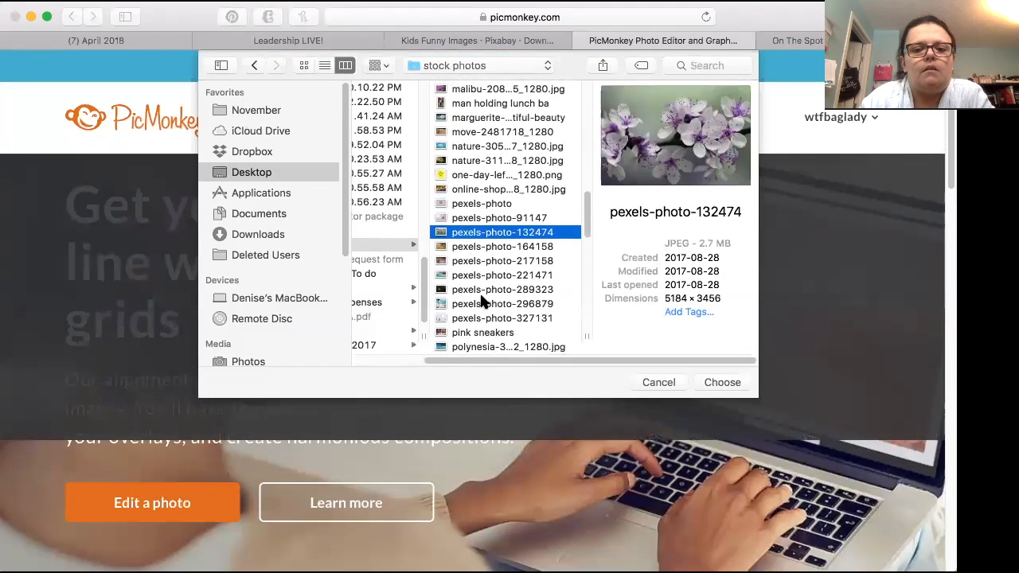
click(484, 303)
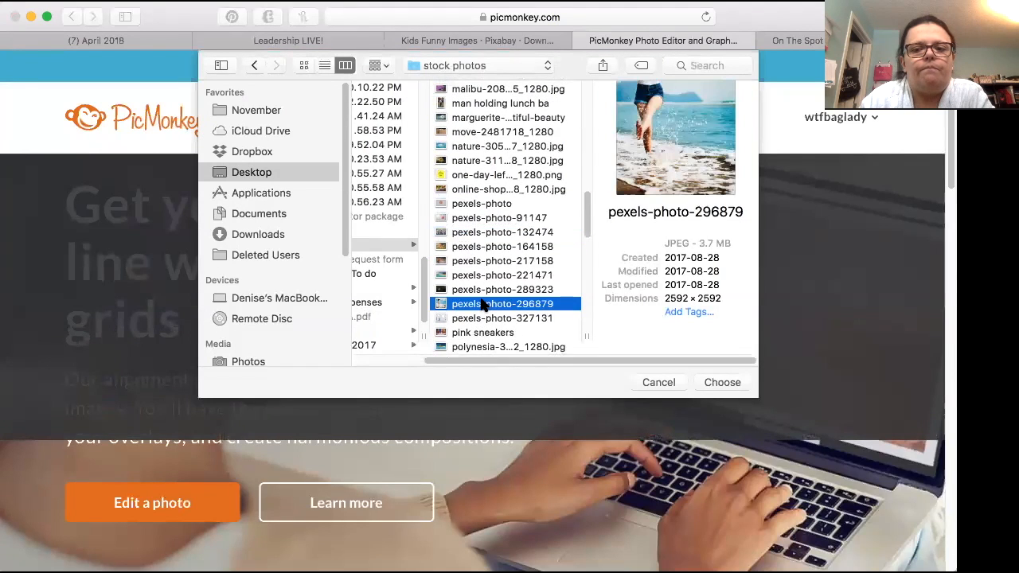
click(721, 383)
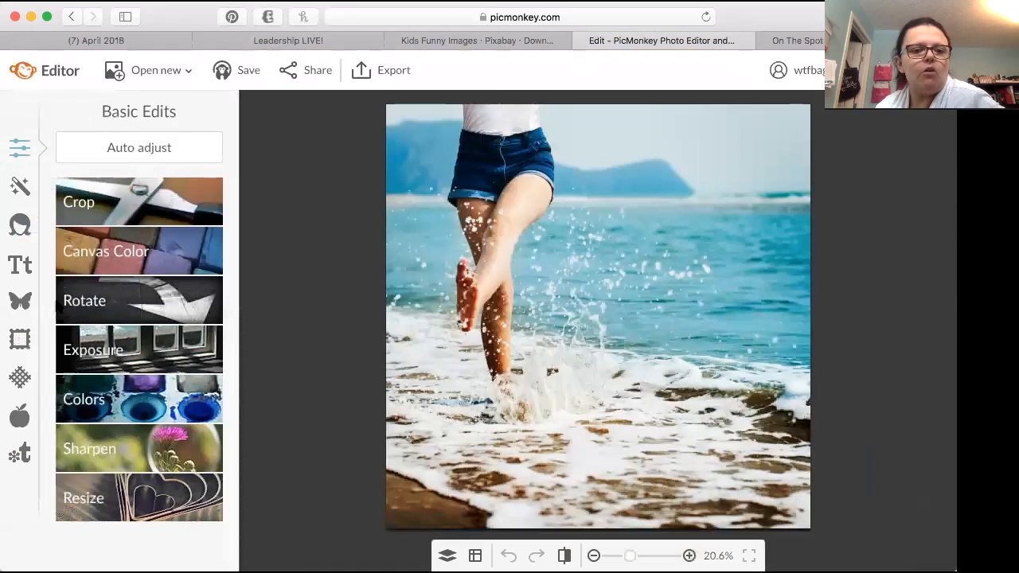
Step: Add a text box to the beach photo and set its colour to 003a62, sampled from the denim shorts
click(15, 273)
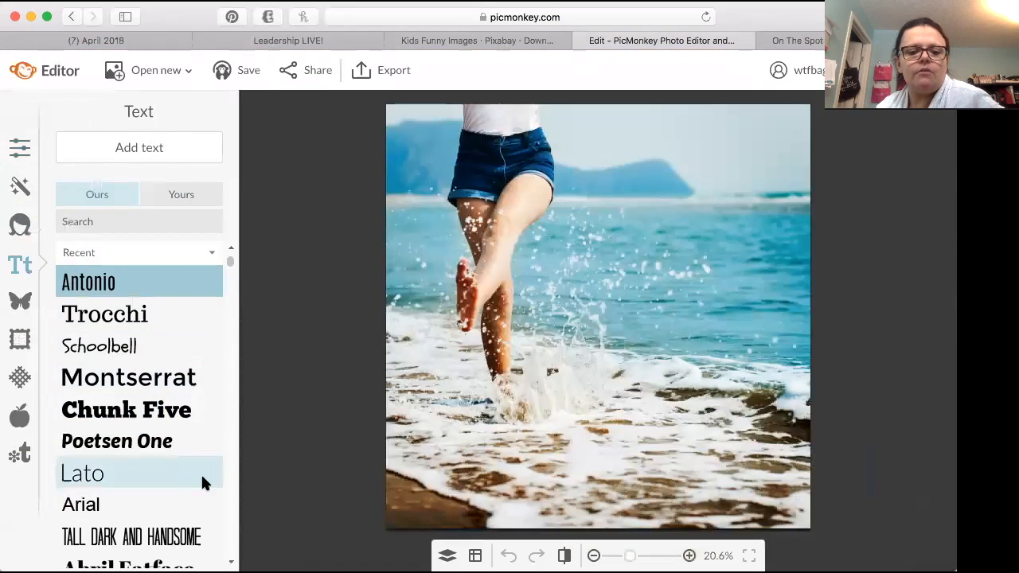
click(160, 148)
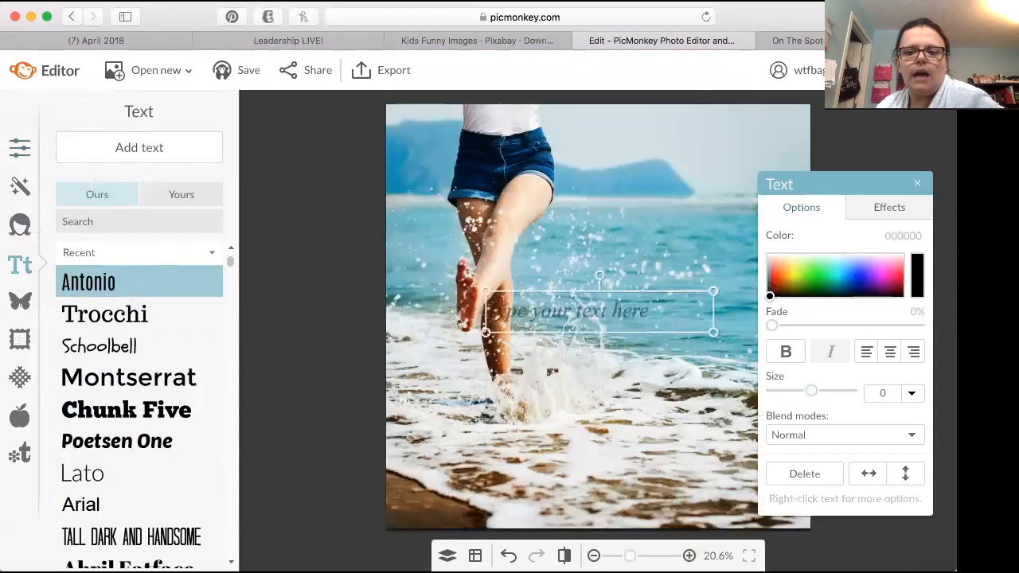
click(862, 286)
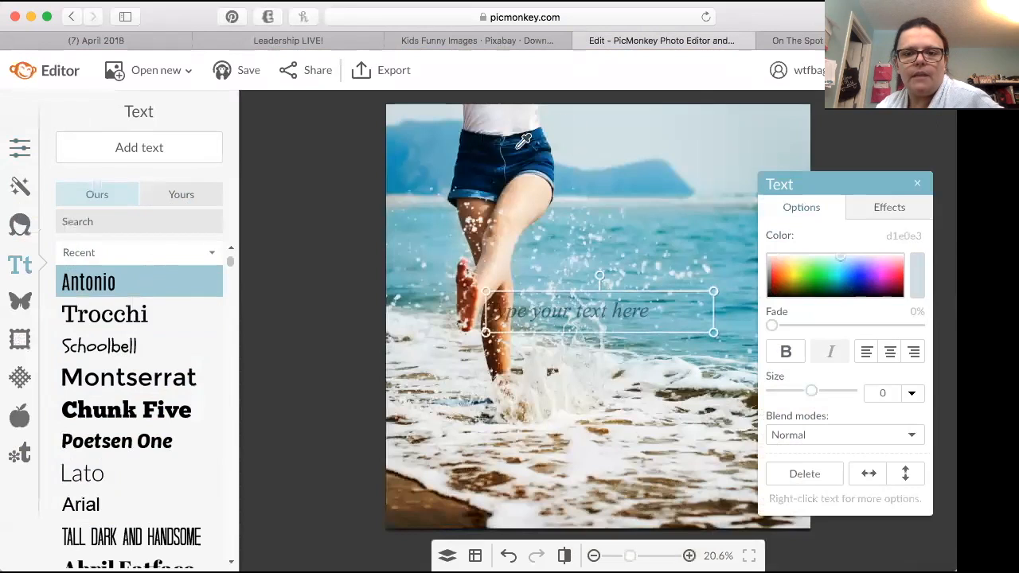
click(548, 161)
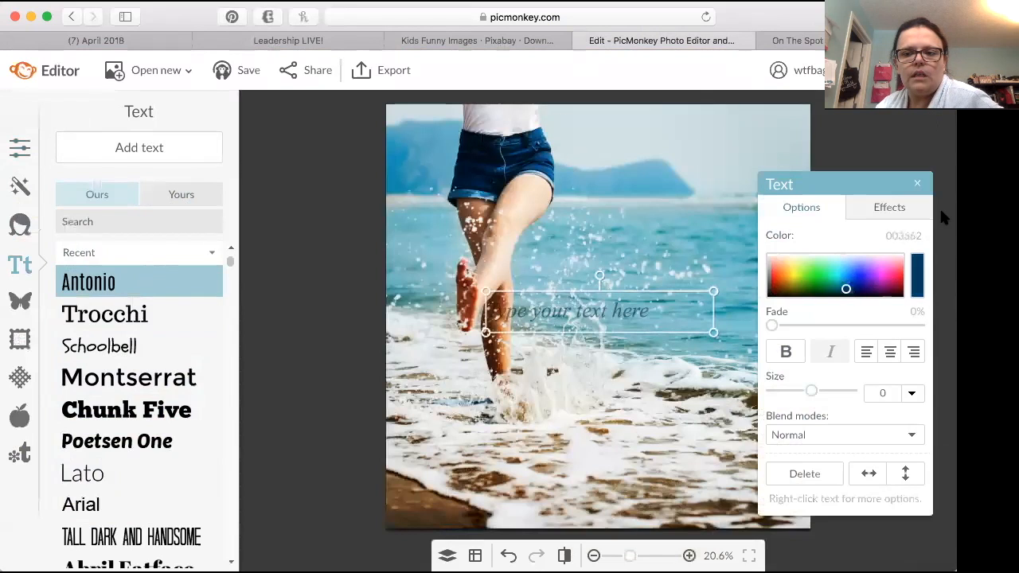
Step: Enter "Start your Summer off Right" as the text box's wording
click(611, 311)
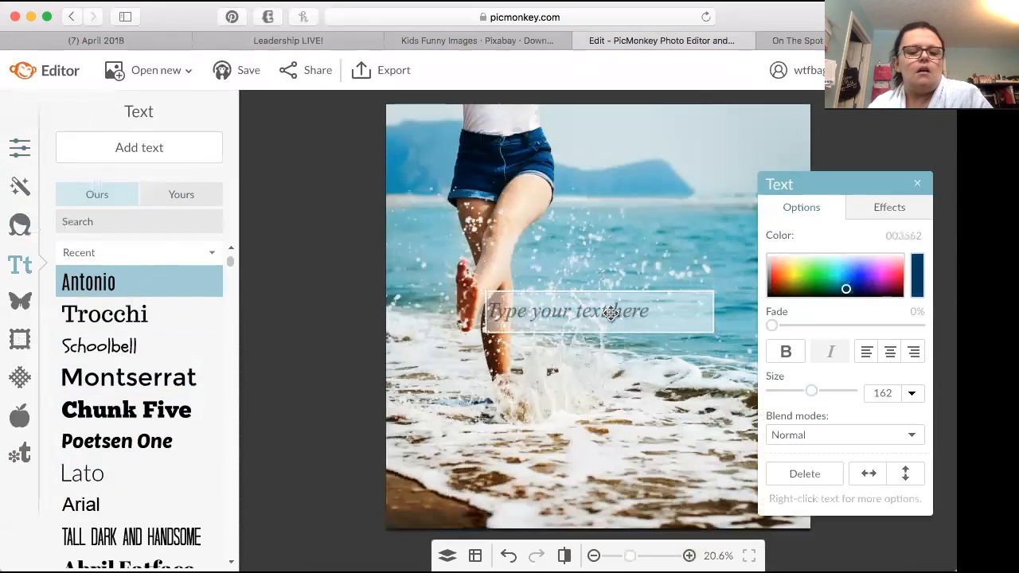
text(Start yor S)
key(BackSpace)
key(BackSpace)
key(BackSpace)
text(ur Summ)
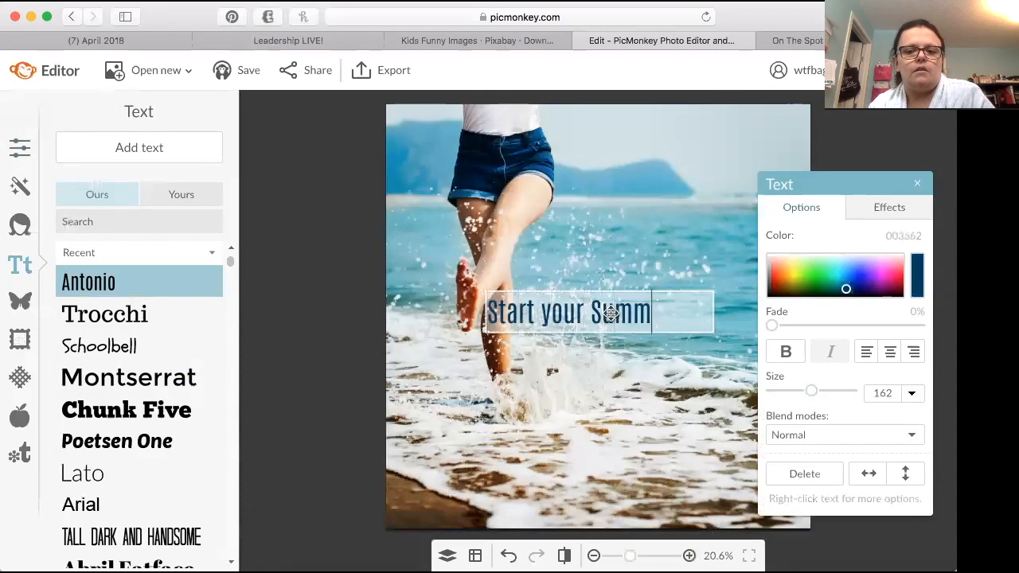
text(er off Riht!)
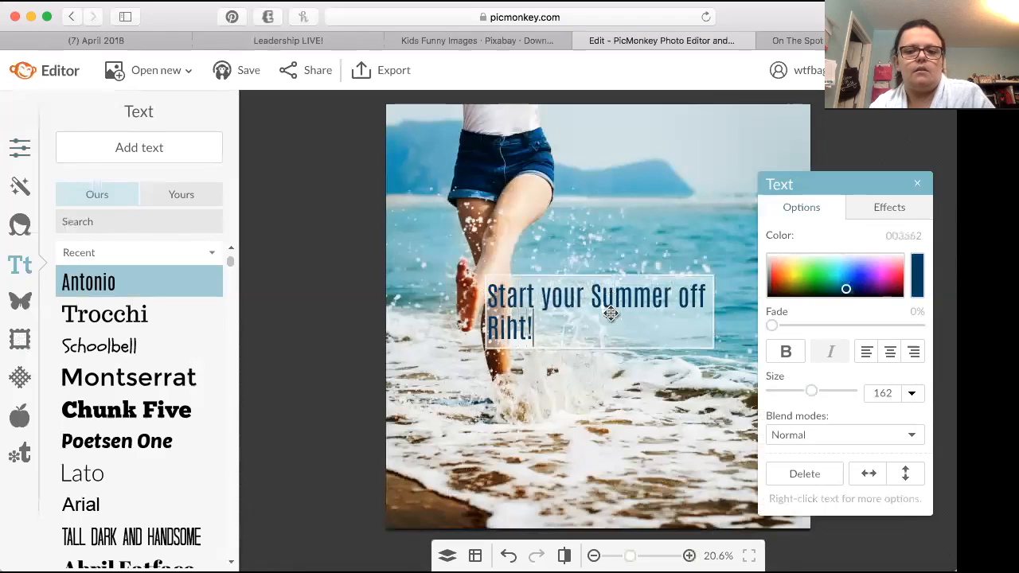
key(BackSpace)
key(BackSpace)
key(BackSpace)
text(ght)
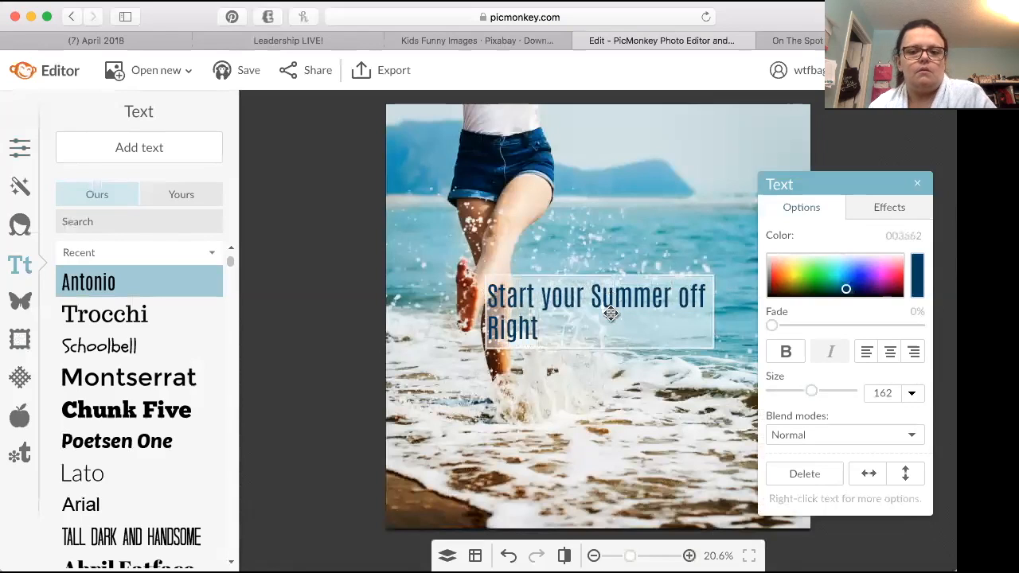
Step: Centre-align the heading, widen its text box to fit one line, and move the text options away from the photo's upper area
click(890, 351)
click(489, 320)
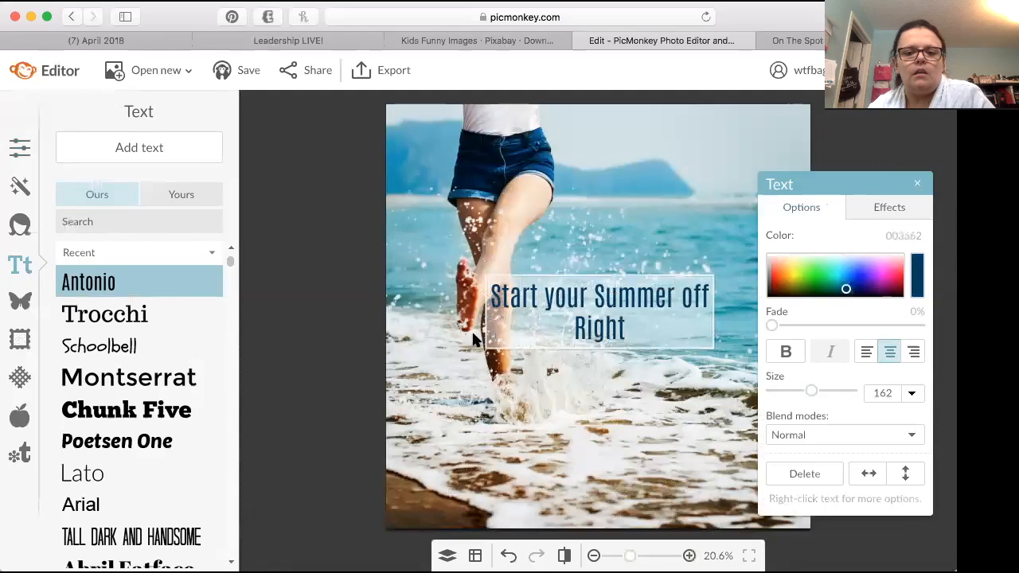
drag(484, 318, 416, 310)
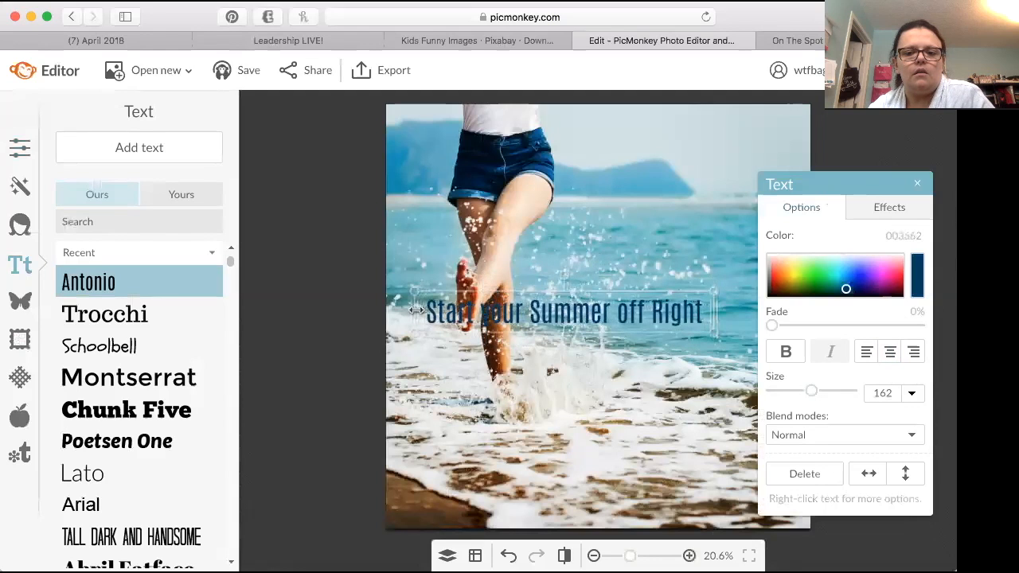
drag(856, 188, 849, 372)
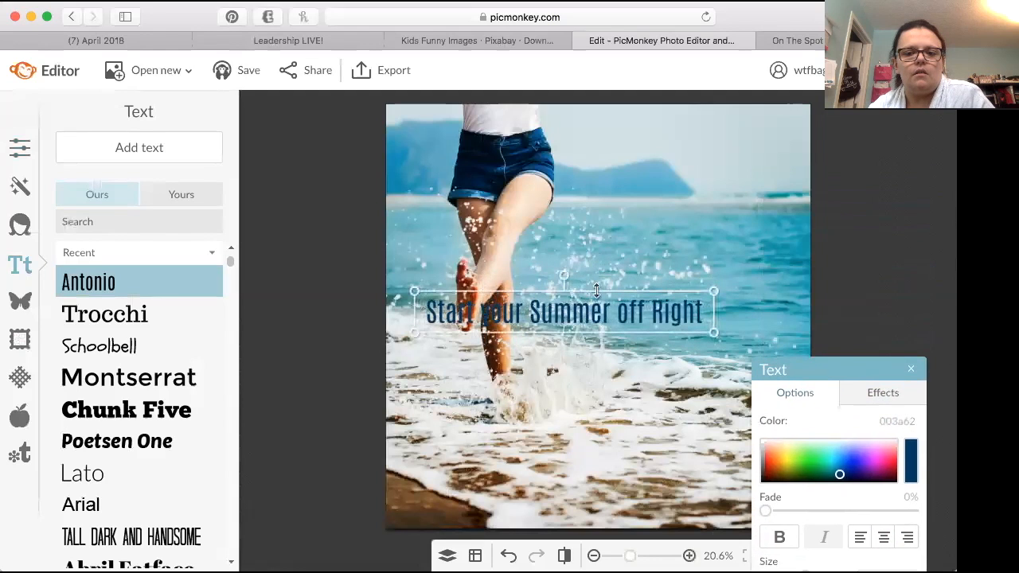
Step: Move the heading to the photo's upper-right corner and shrink it slightly to fit inside the photo's edge
drag(564, 305, 673, 133)
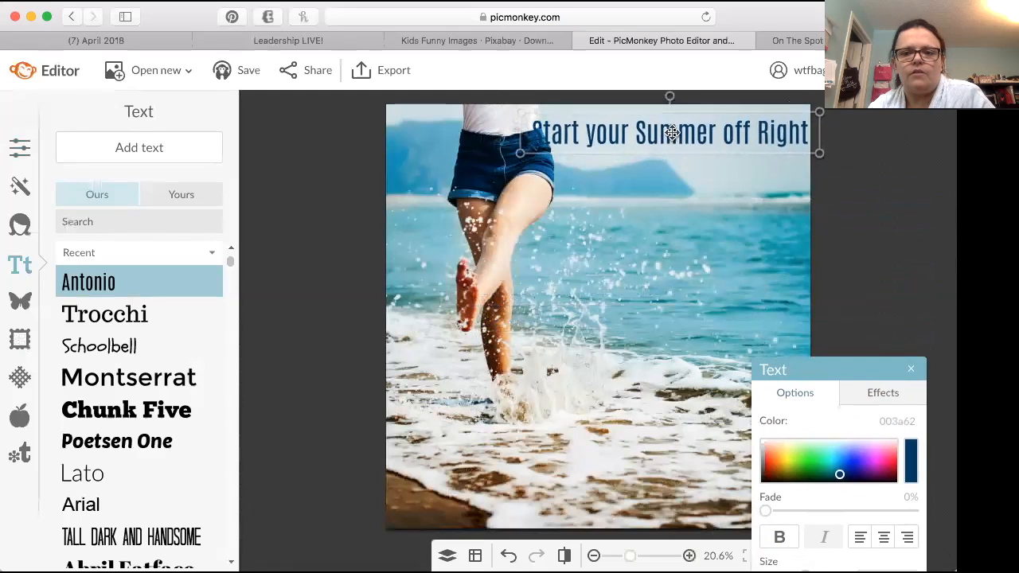
double_click(817, 117)
click(814, 129)
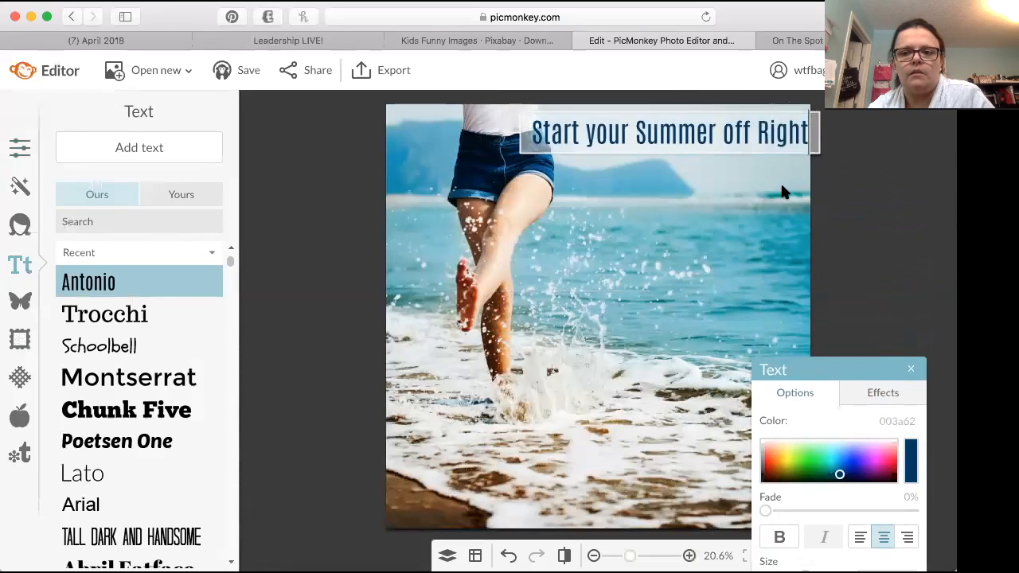
click(780, 183)
drag(817, 114, 818, 118)
drag(677, 137, 701, 130)
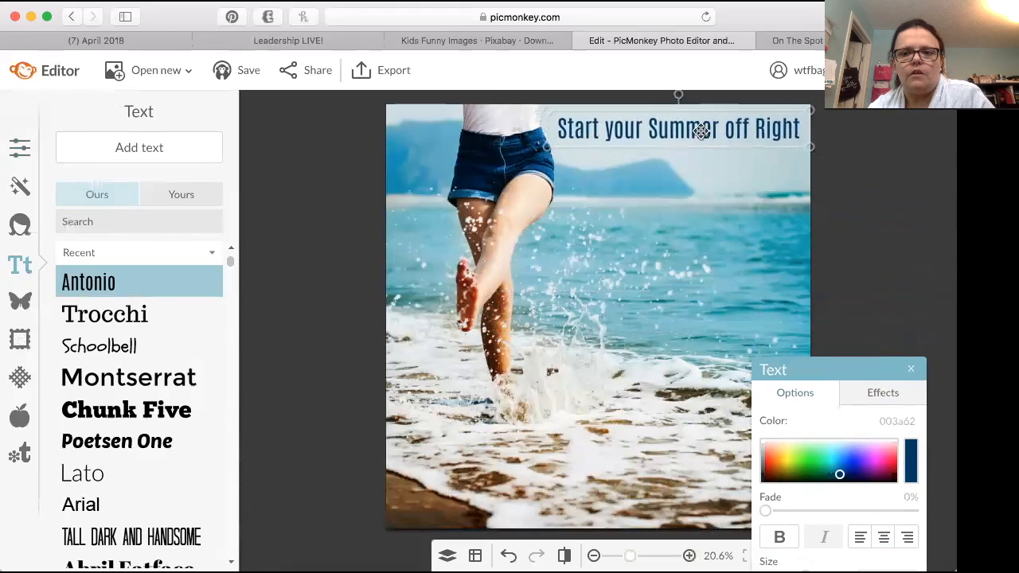
Step: Try the Poetsen One, Trocchi and Ultra fonts on the heading, and return it to Antonio
double_click(687, 135)
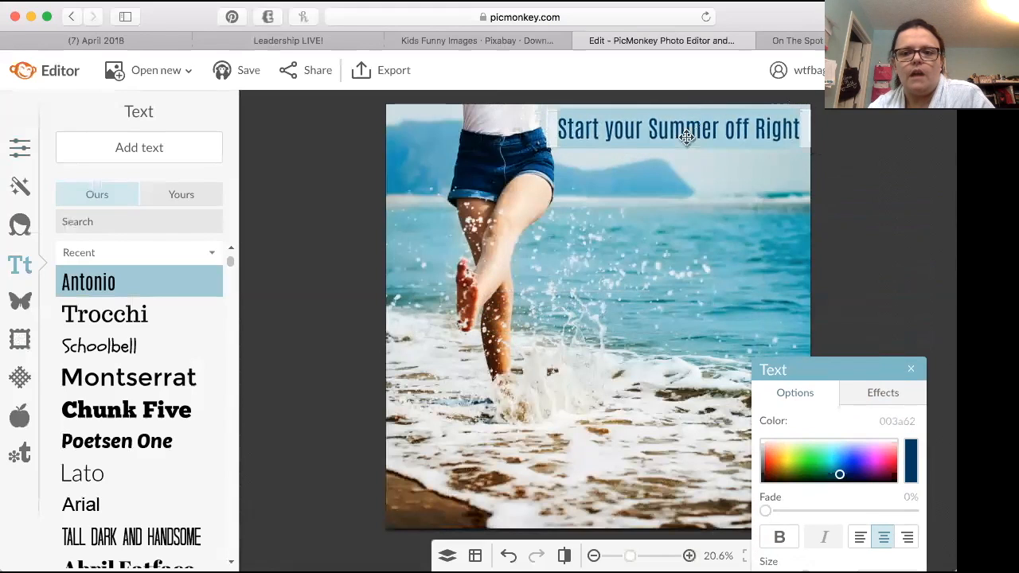
click(78, 448)
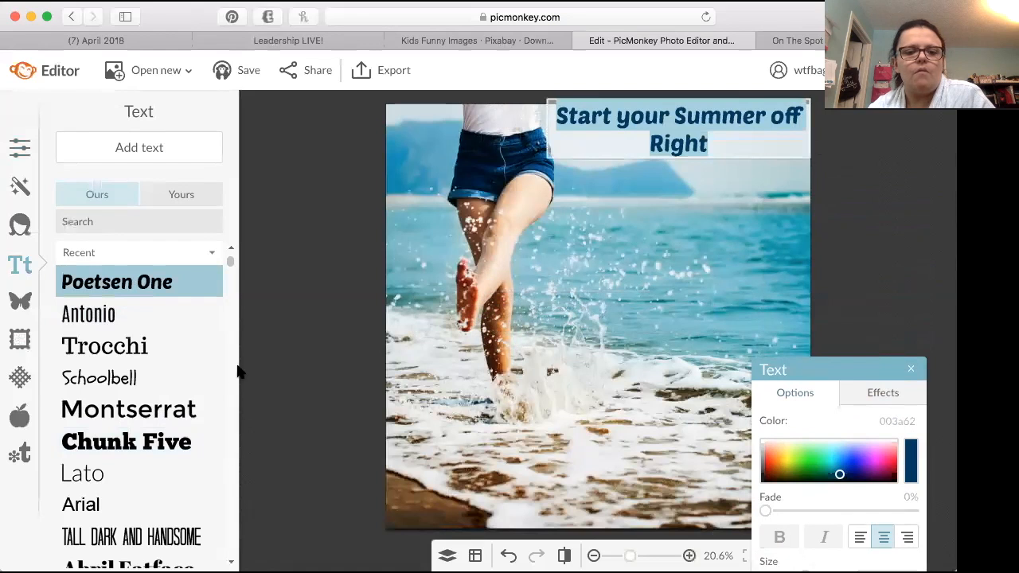
drag(229, 266, 201, 342)
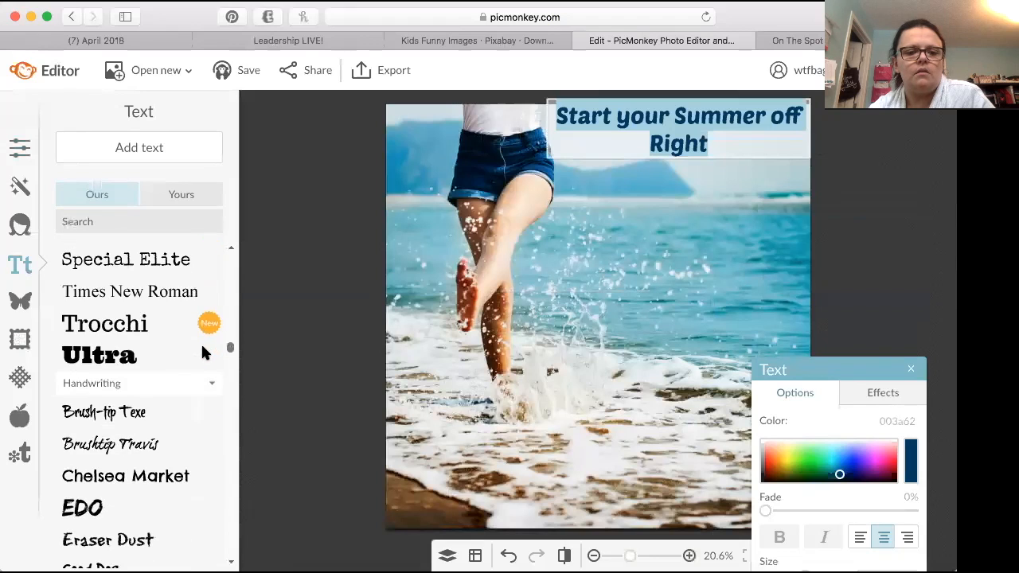
click(145, 323)
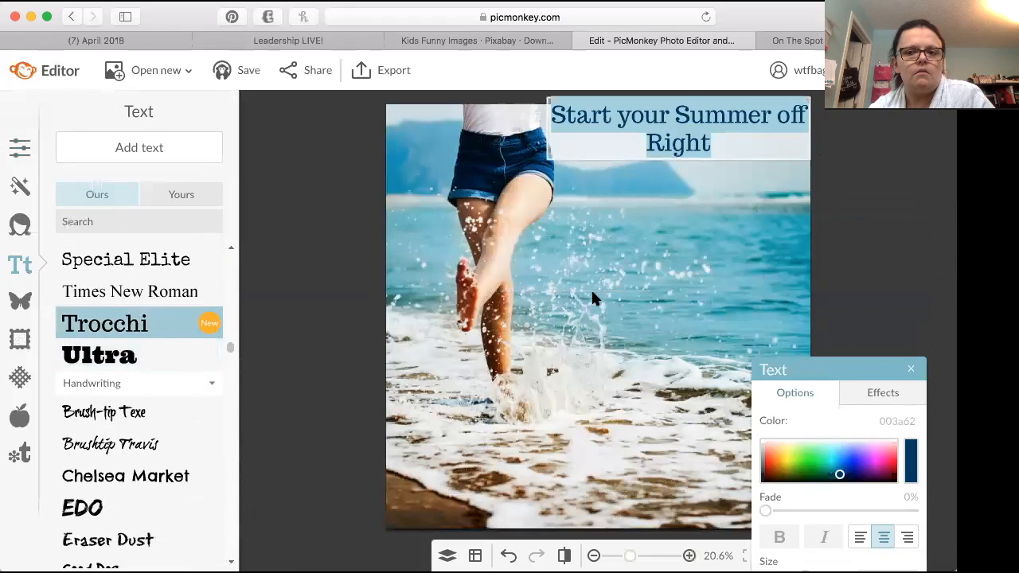
drag(692, 145, 691, 157)
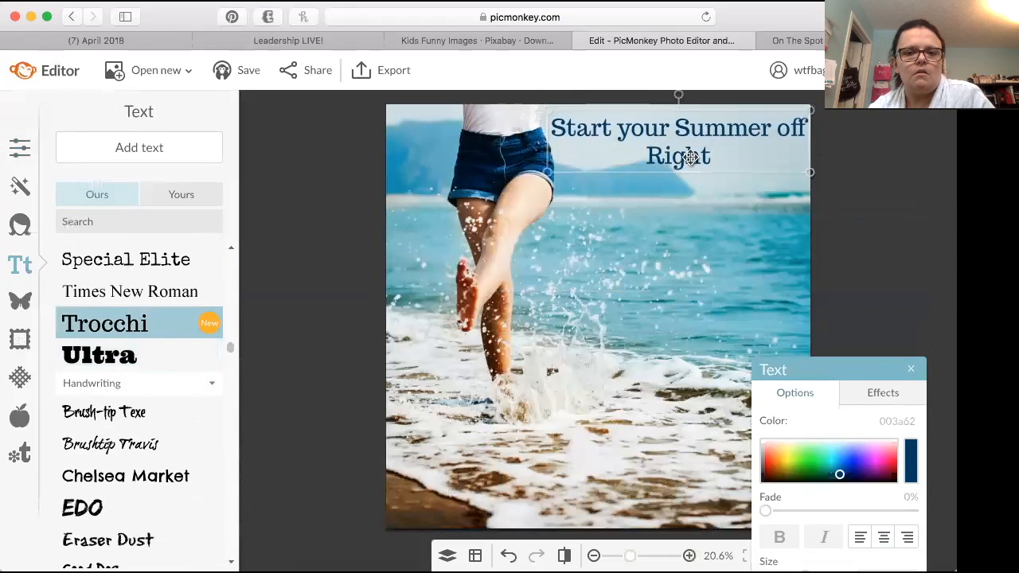
click(100, 358)
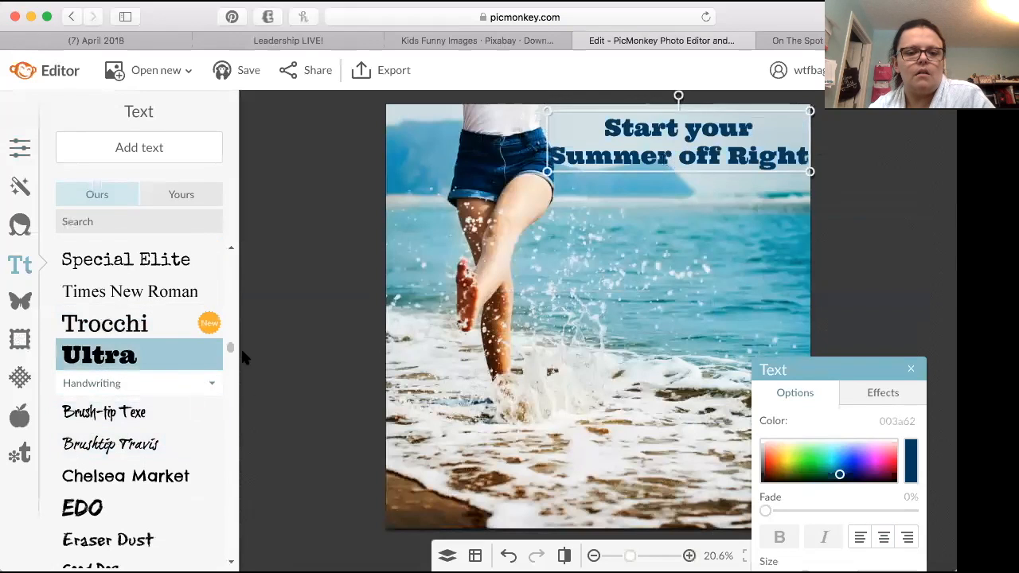
drag(230, 347, 215, 258)
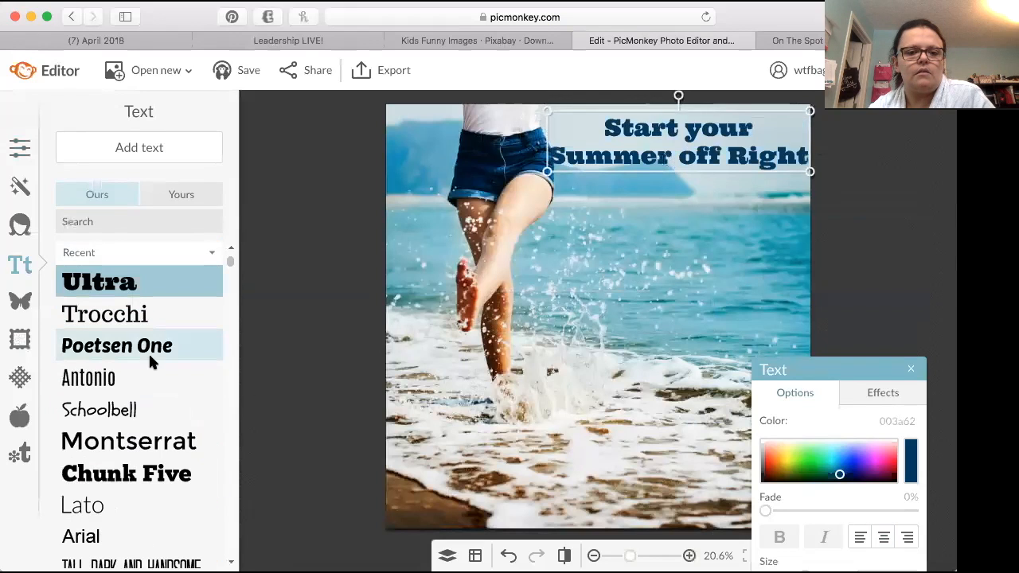
click(123, 379)
click(730, 219)
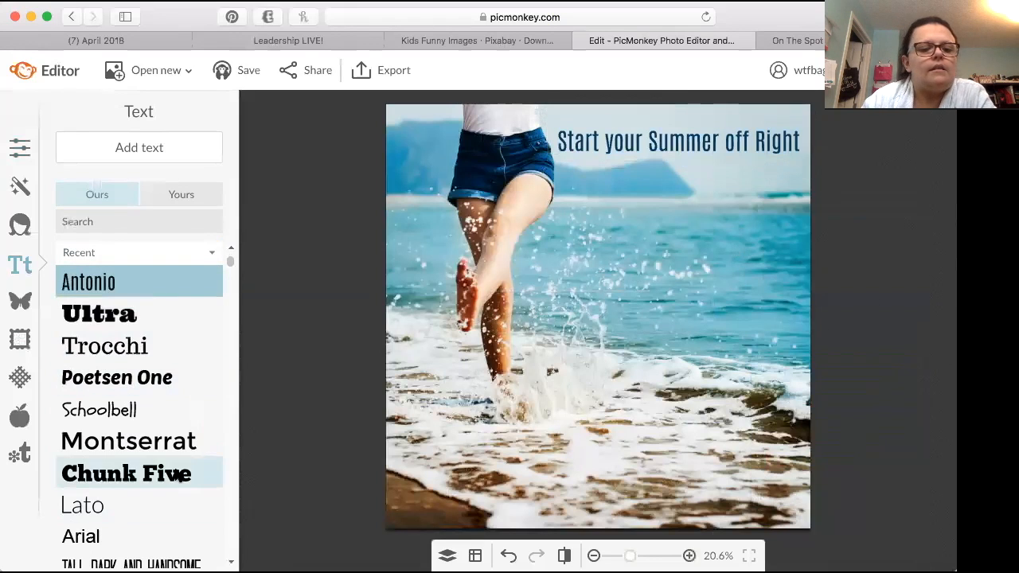
Step: Add a second text box to the photo and set its colour to dark navy 000c3a
click(167, 148)
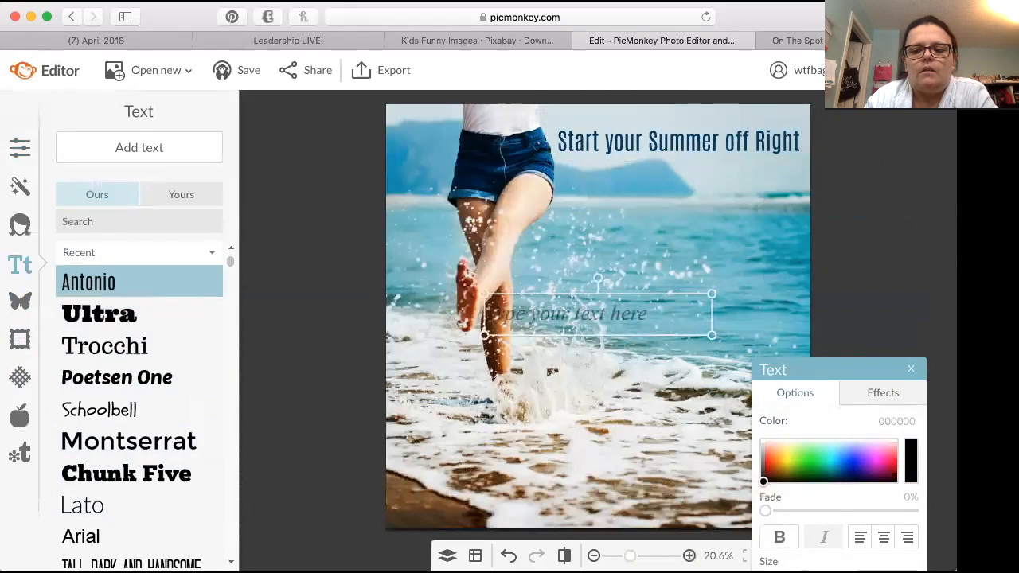
click(916, 451)
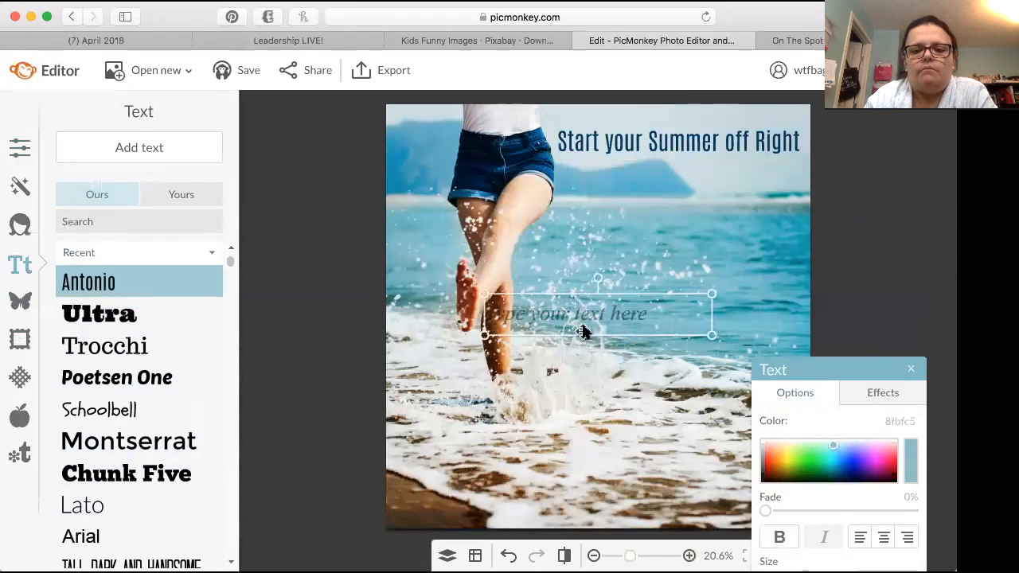
click(849, 477)
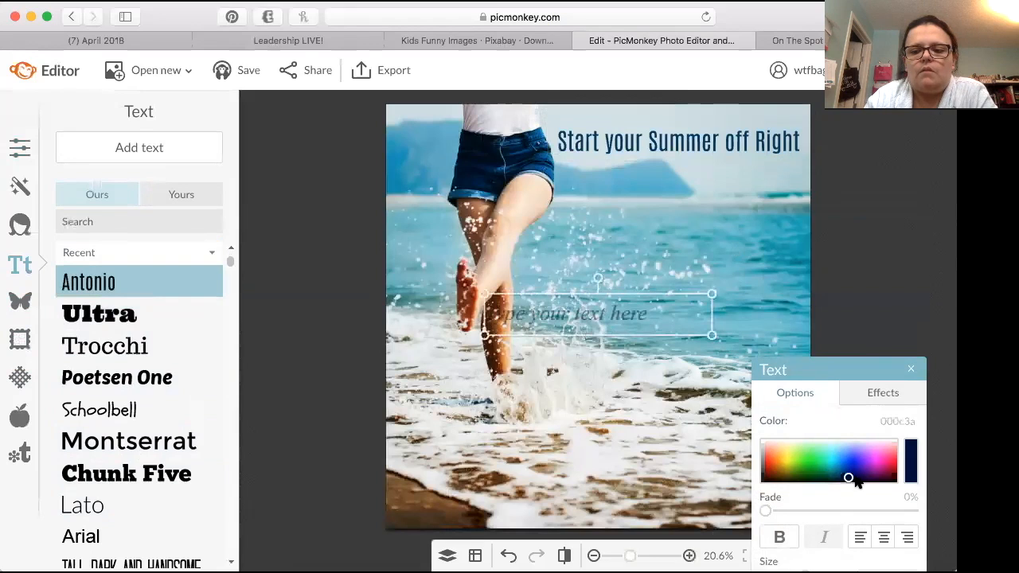
Step: Enter "Earn a Kit Rebate when you join in April!" in the second text box
click(534, 319)
text(Ear)
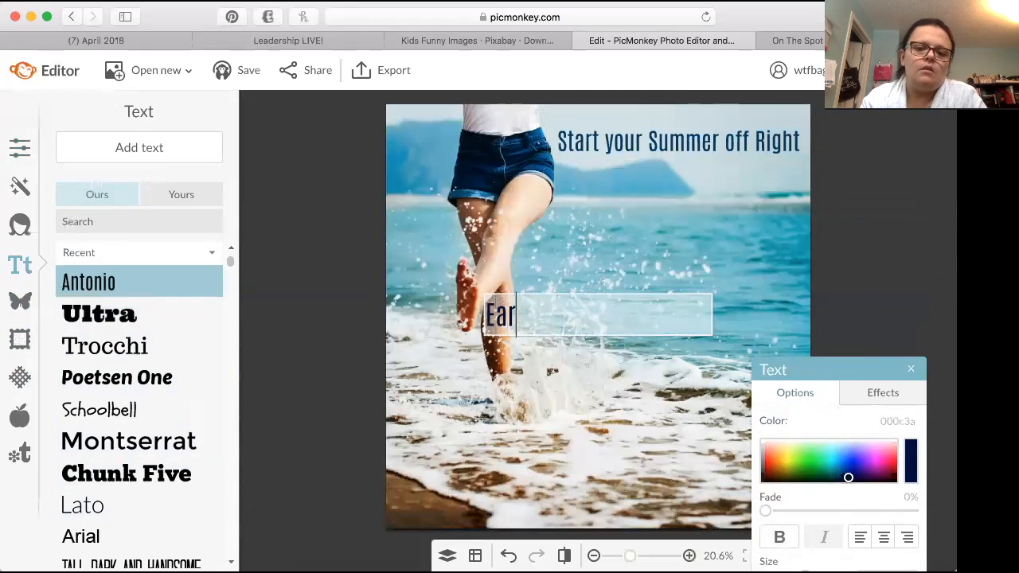
text(n a Kit REb)
key(BackSpace)
key(BackSpace)
text(ebate wh)
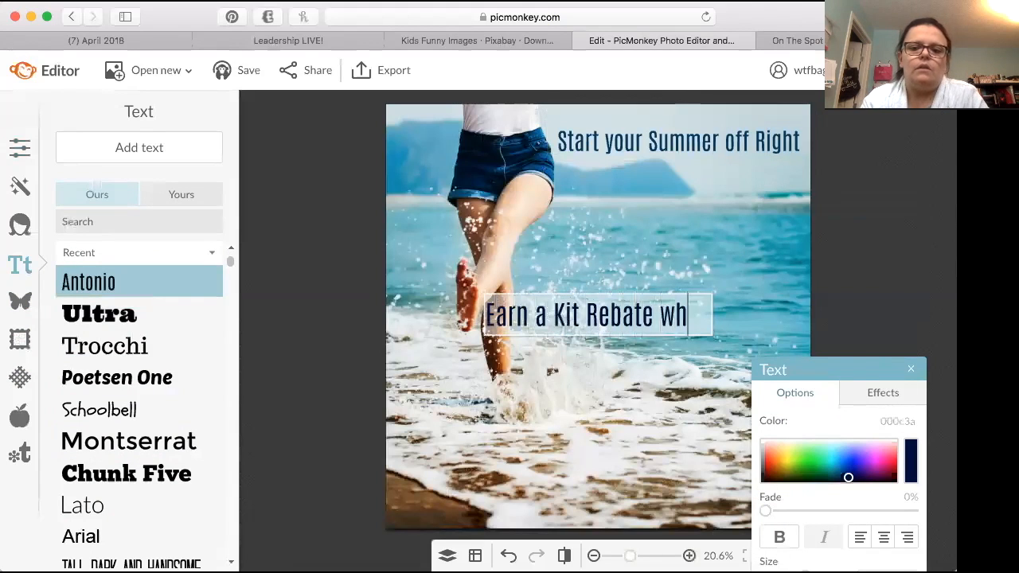
text(e you)
key(BackSpace)
key(BackSpace)
key(BackSpace)
key(BackSpace)
key(BackSpace)
text(en you join in April!)
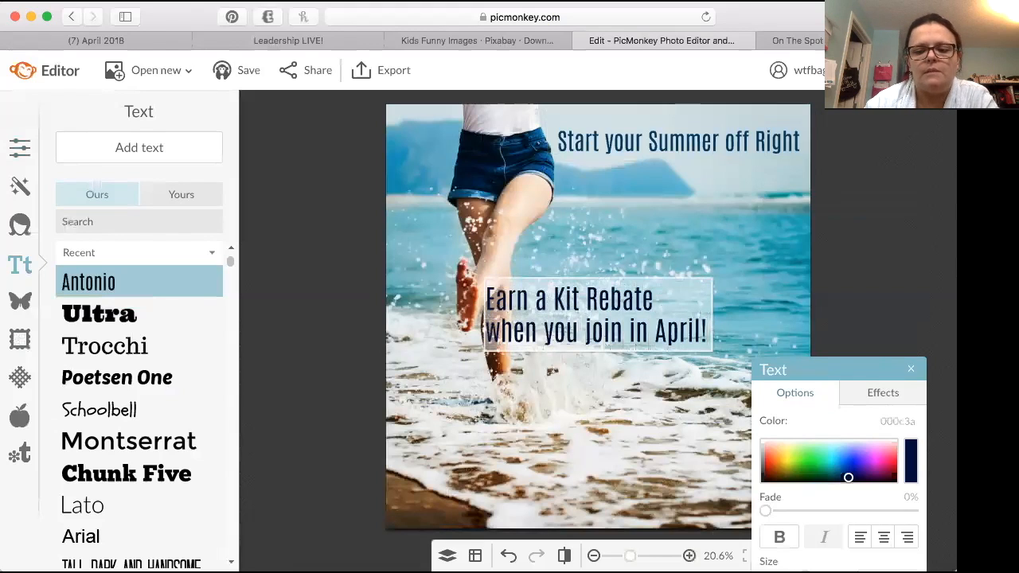
Step: Centre-align the kit rebate text and move it onto the sea below the heading, to the right of the legs
click(884, 538)
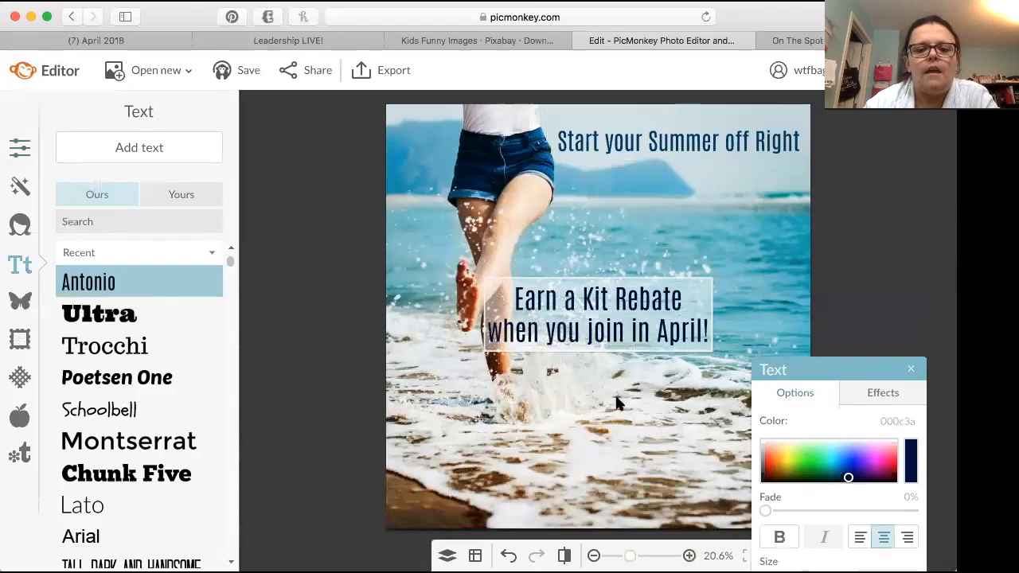
drag(607, 316, 667, 254)
click(685, 333)
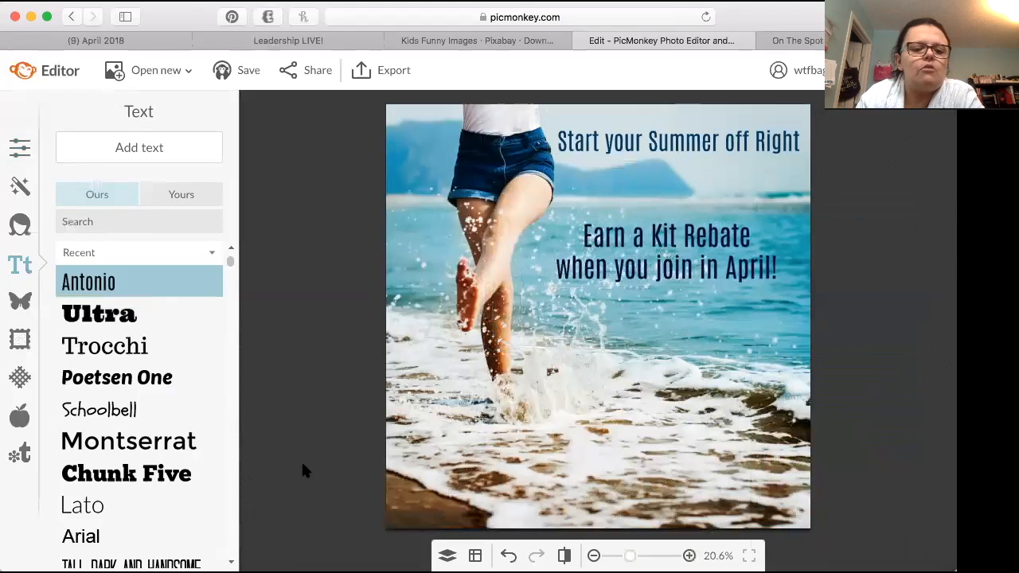
Step: Start adding a custom overlay from the computer and search the files for "wtf"
click(17, 303)
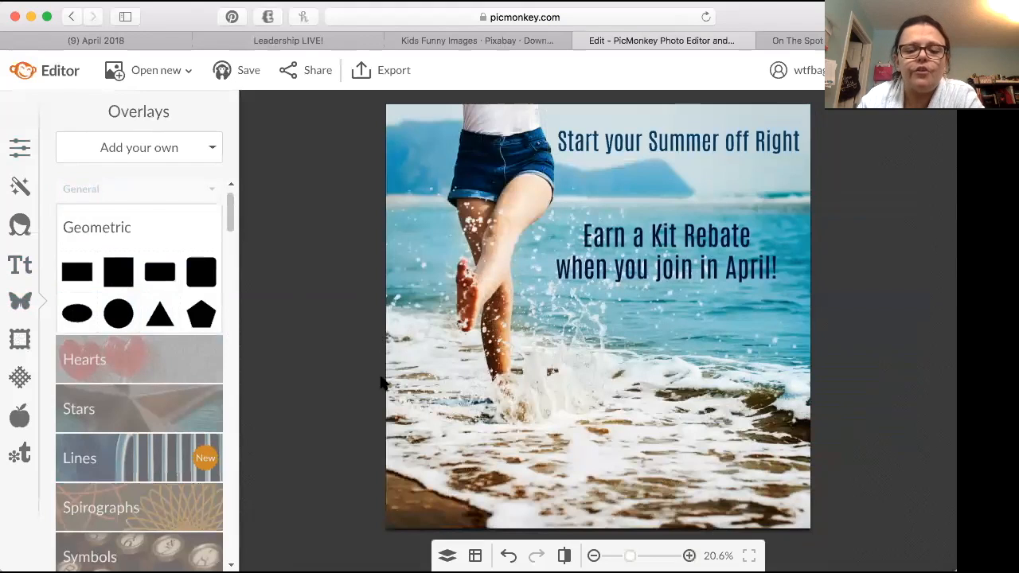
click(164, 150)
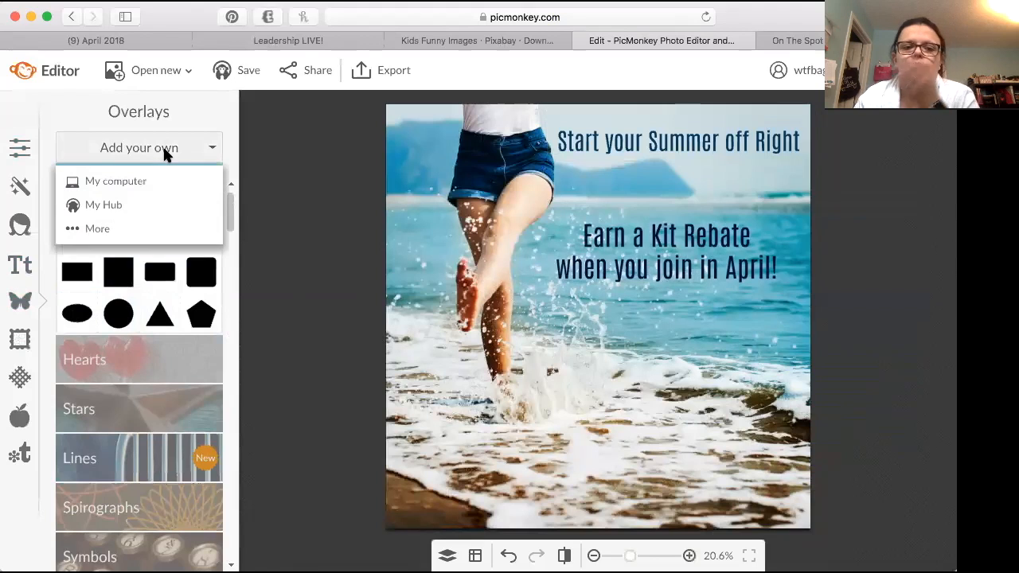
click(150, 181)
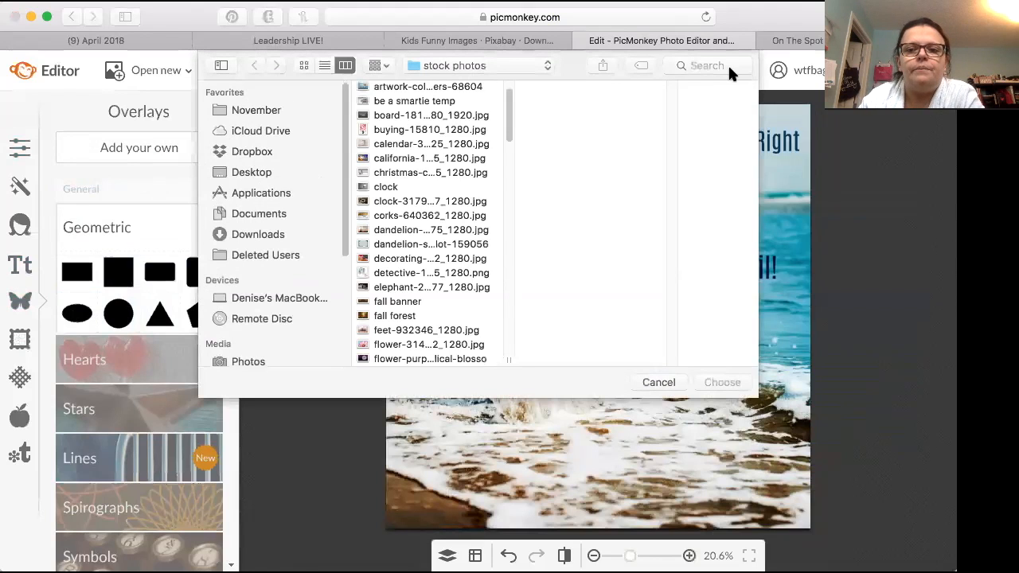
click(723, 65)
text(wtf)
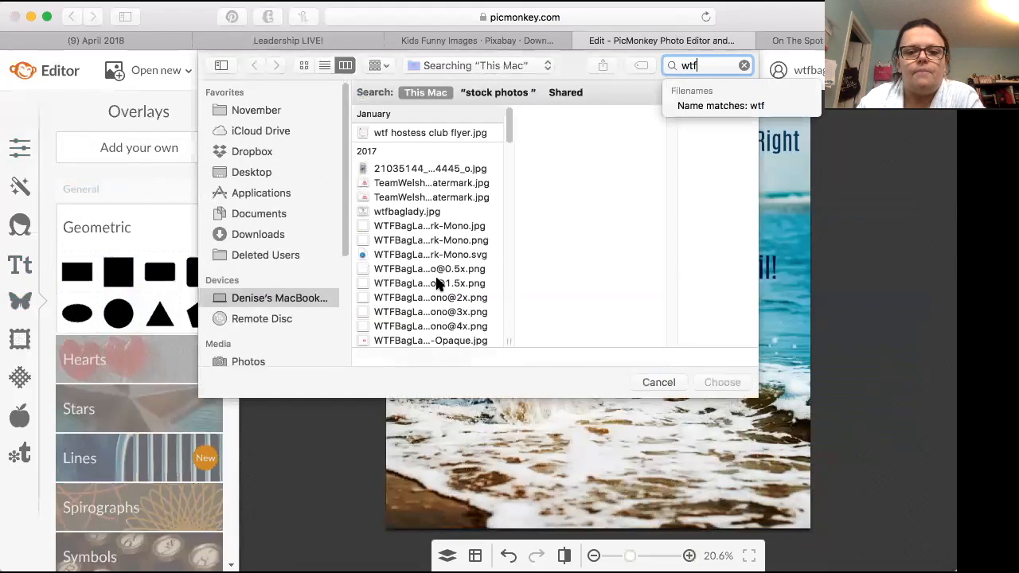
scroll(437, 284, down, 5)
scroll(437, 284, down, 3)
scroll(441, 270, down, 3)
scroll(440, 271, down, 6)
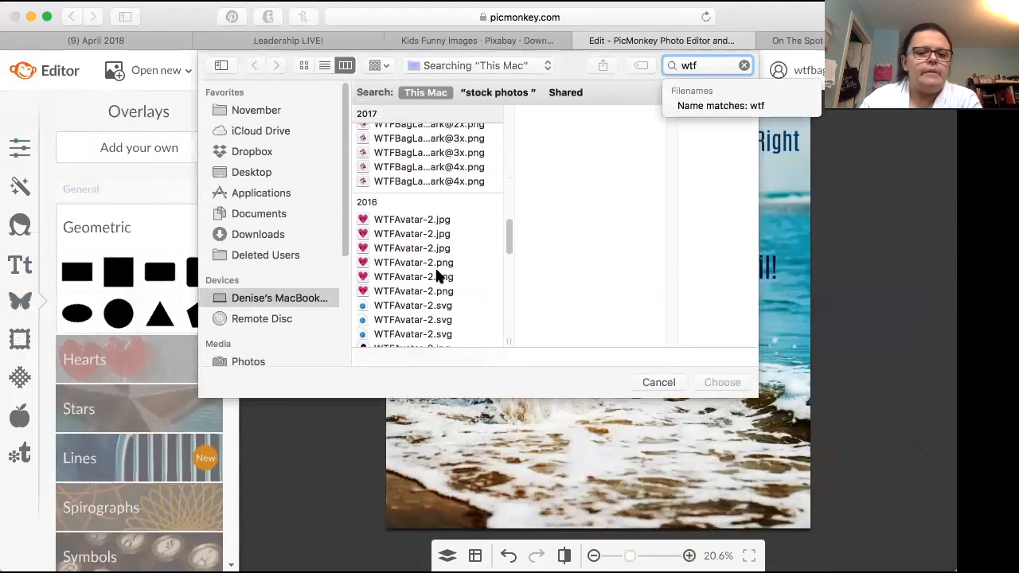
scroll(437, 276, down, 6)
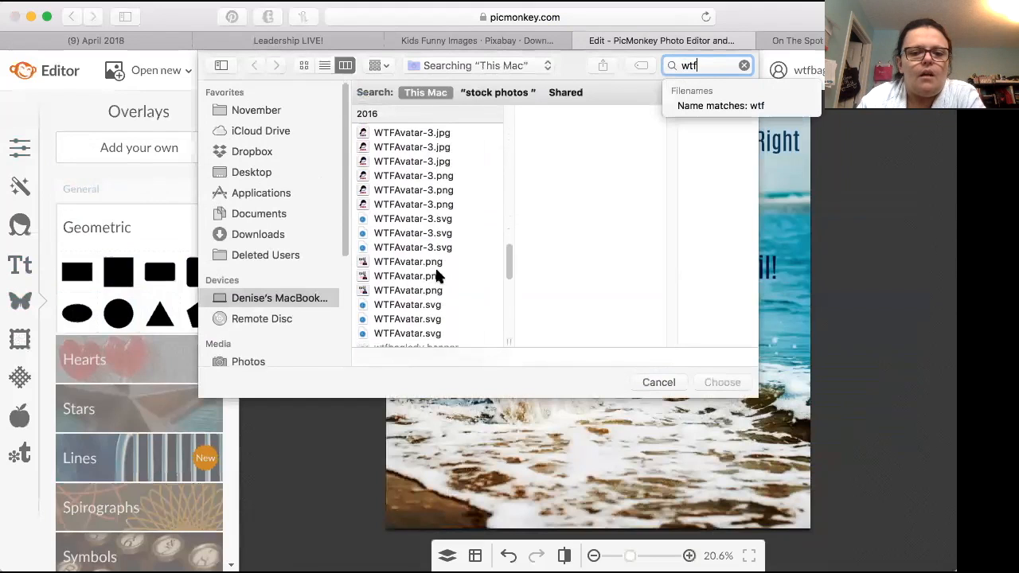
scroll(430, 267, up, 10)
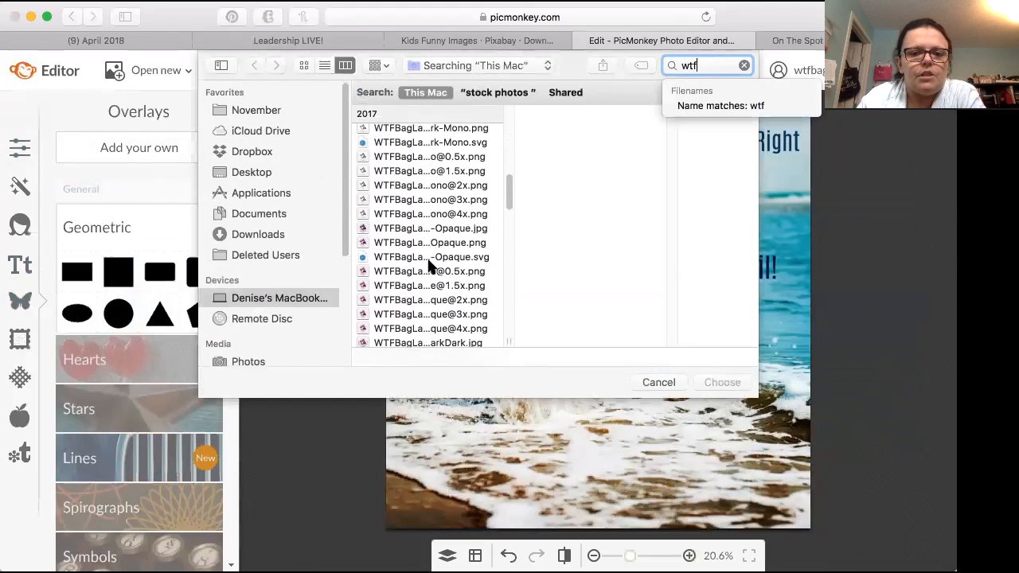
click(425, 212)
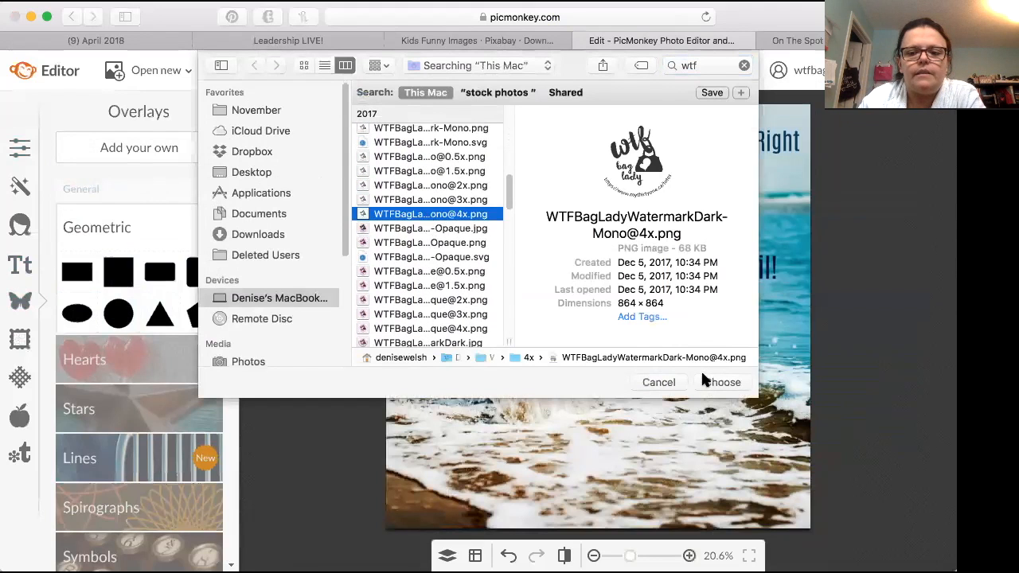
click(704, 381)
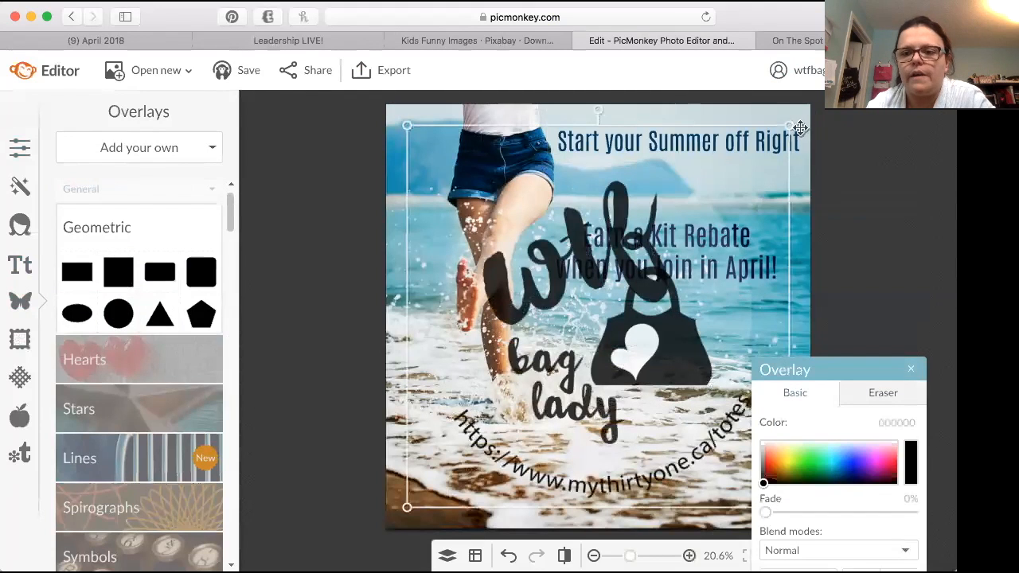
Step: Shrink the watermark to a small logo and place it near the photo's upper-left corner, beside the denim shorts
drag(800, 127, 564, 394)
drag(462, 461, 430, 239)
drag(493, 173, 474, 223)
drag(407, 254, 417, 164)
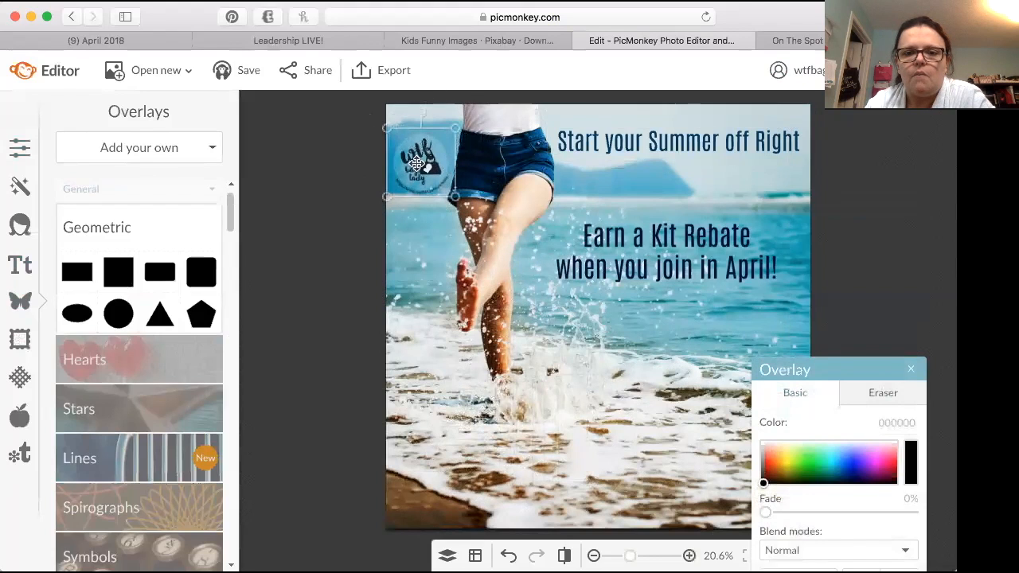
click(414, 255)
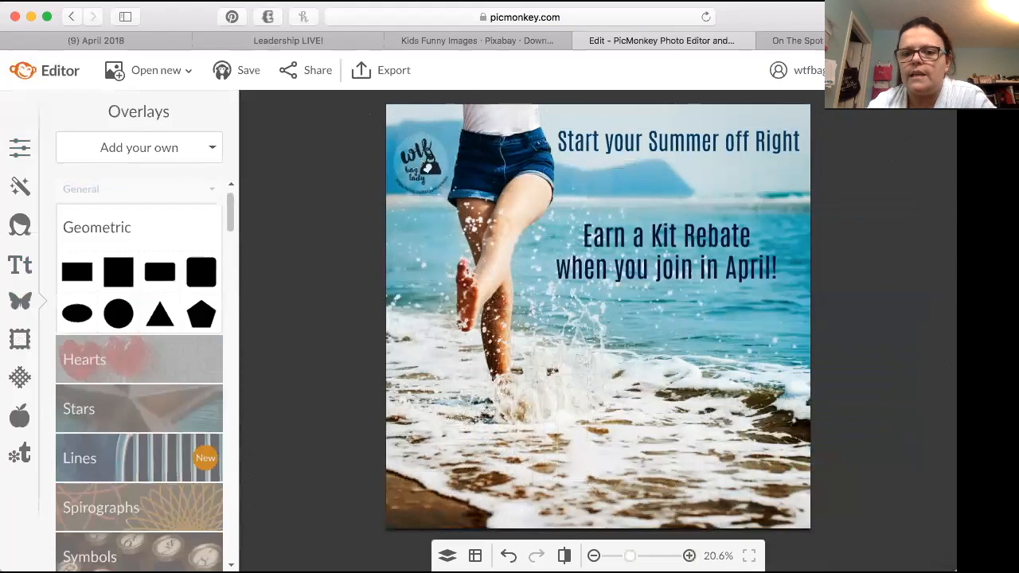
Step: Set the watermark overlay's fade to about 83% and deselect it
click(414, 164)
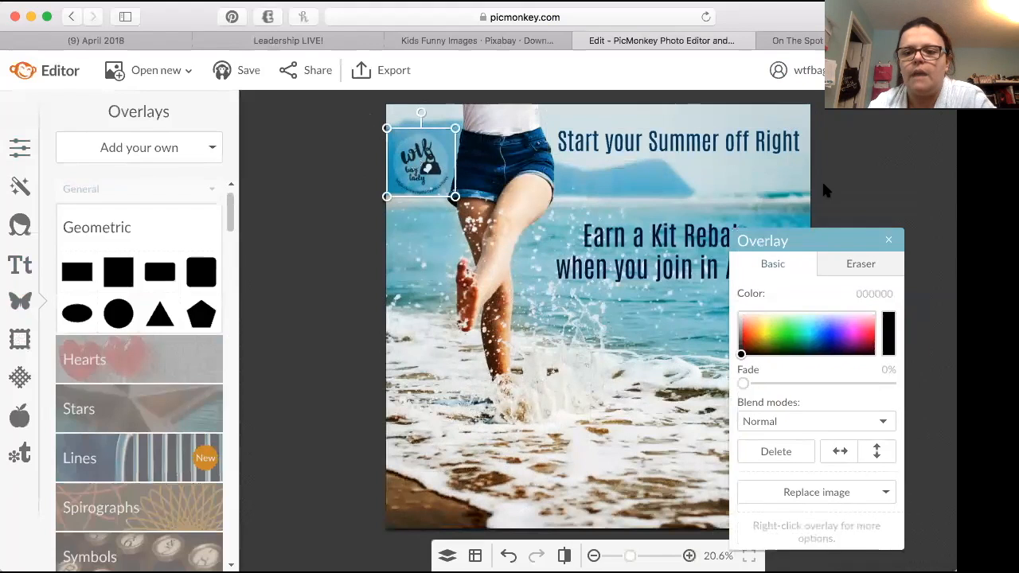
drag(740, 321, 854, 319)
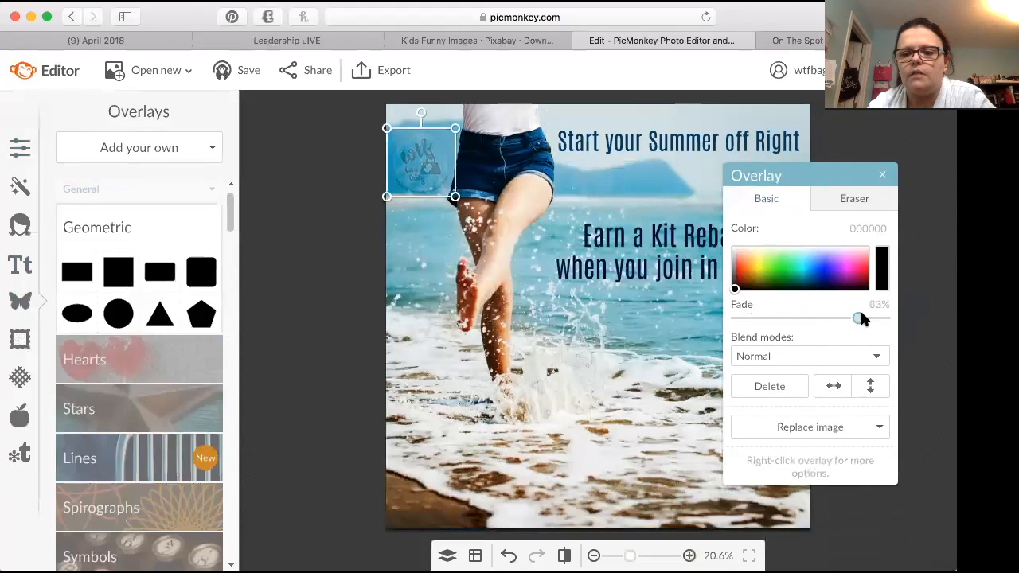
click(921, 368)
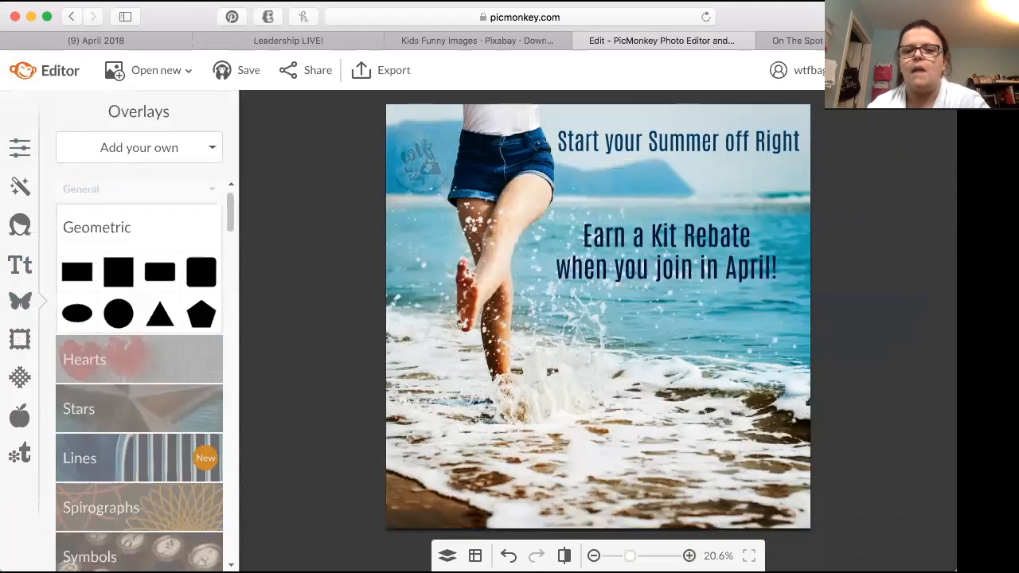